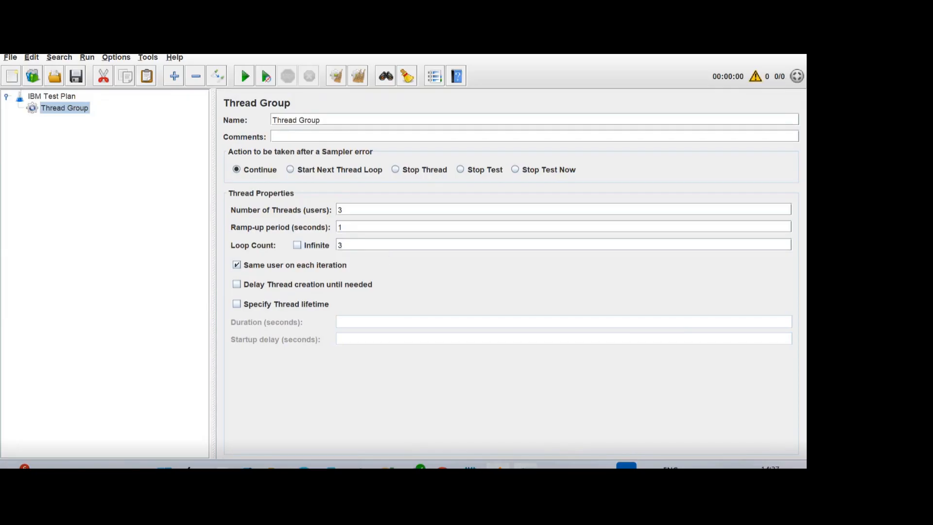
Switch to Excel, examine the loop count example and its users-and-requests diagram on the Thread Group sheet, and return to JMeter.
{"action": "left_click", "coordinate": [526, 466]}
{"action": "scroll", "coordinate": [485, 317], "scroll_direction": "down", "scroll_amount": 8}
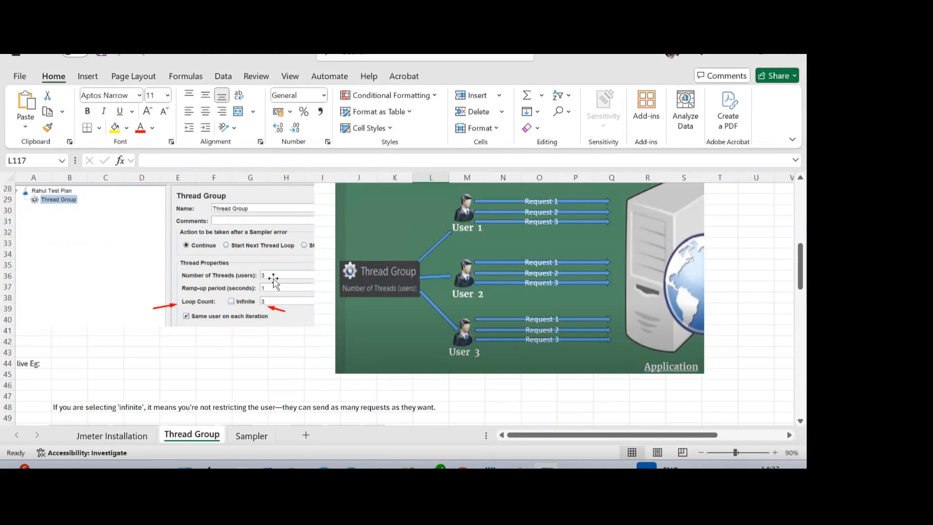
{"action": "scroll", "coordinate": [282, 284], "scroll_direction": "up", "scroll_amount": 3}
{"action": "scroll", "coordinate": [282, 283], "scroll_direction": "up", "scroll_amount": 2}
{"action": "scroll", "coordinate": [180, 345], "scroll_direction": "down", "scroll_amount": 4}
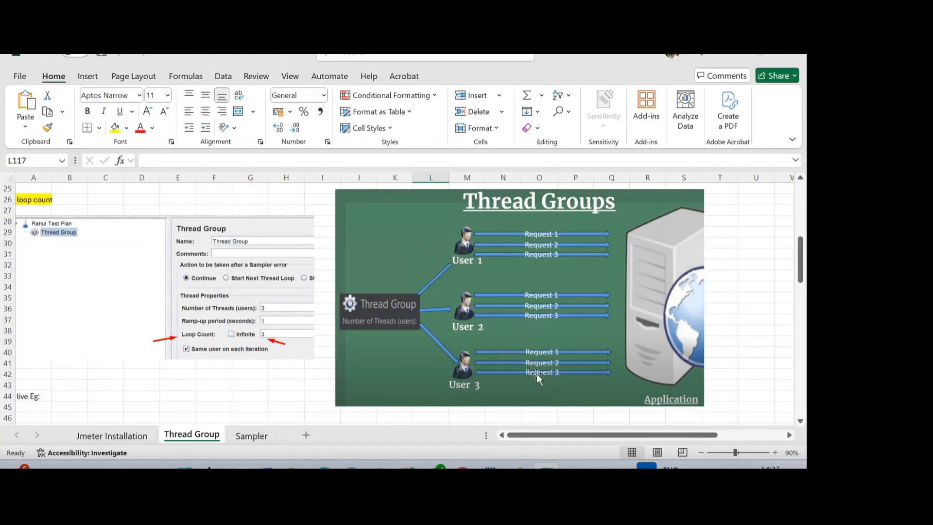
{"action": "left_click", "coordinate": [732, 55]}
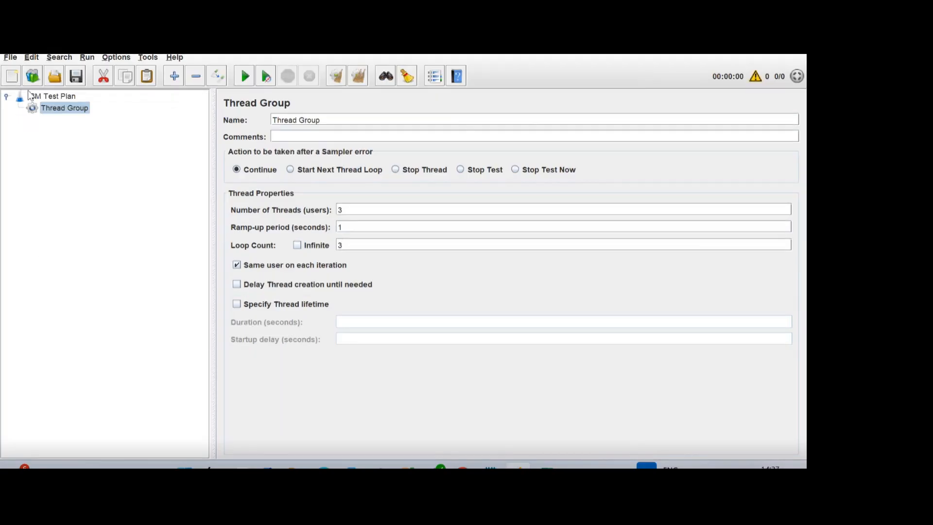
Open My Test Plan.jmx without saving the current plan, and display the settings of Thread Group 1.
{"action": "left_click", "coordinate": [55, 77]}
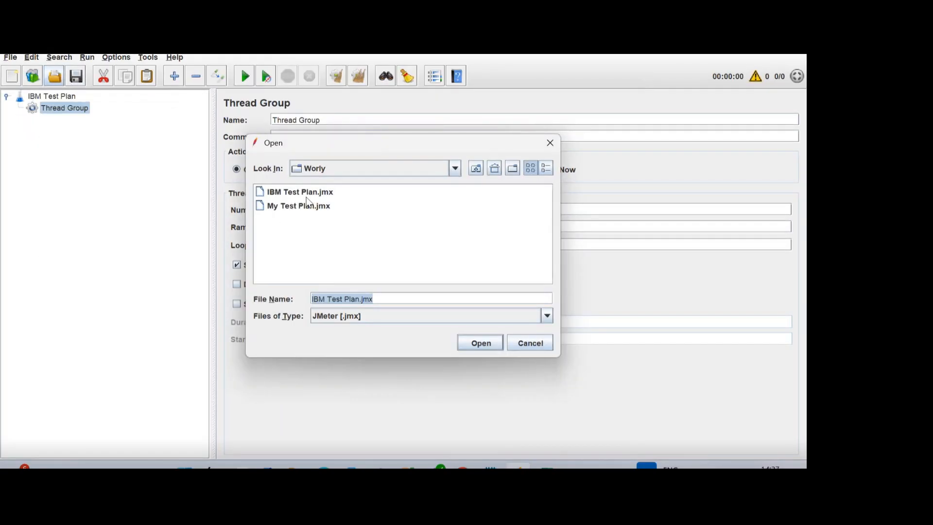
{"action": "left_click", "coordinate": [305, 207]}
{"action": "key", "text": "Return"}
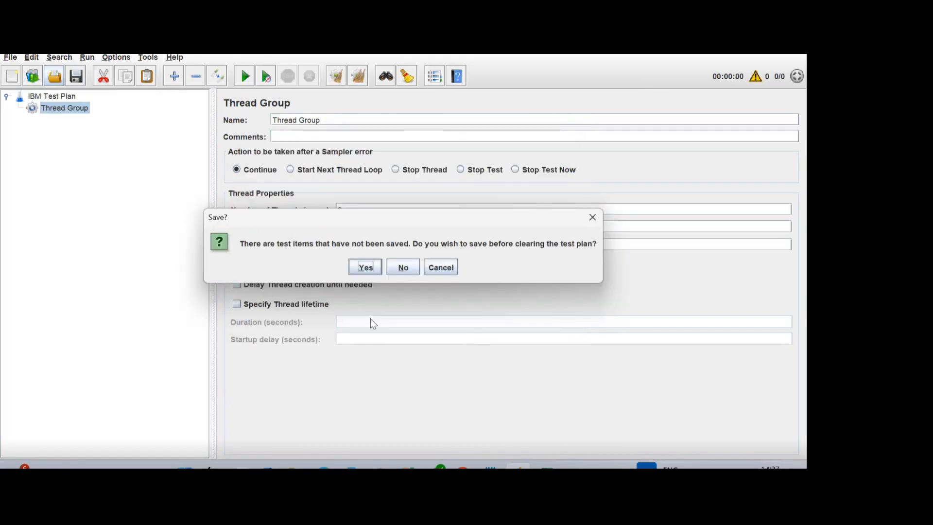
{"action": "left_click", "coordinate": [403, 268]}
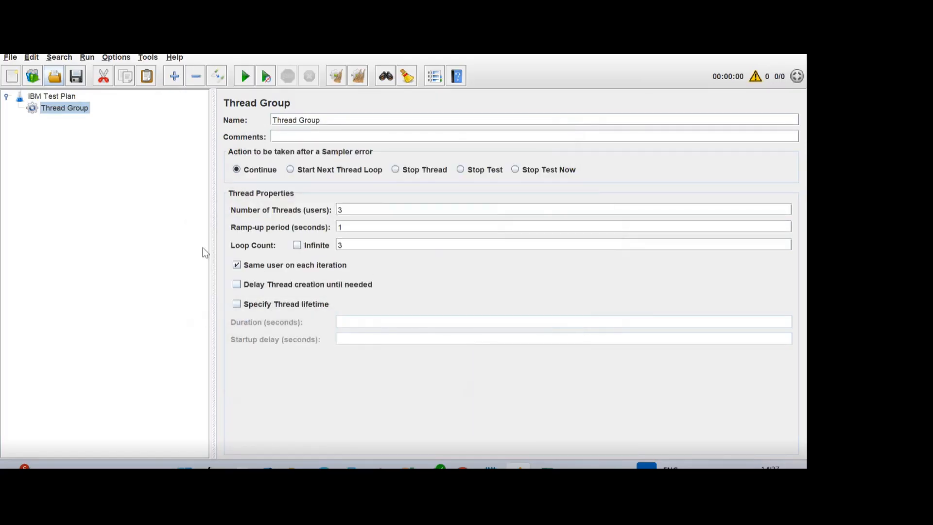
{"action": "left_click", "coordinate": [31, 108]}
{"action": "double_click", "coordinate": [31, 108]}
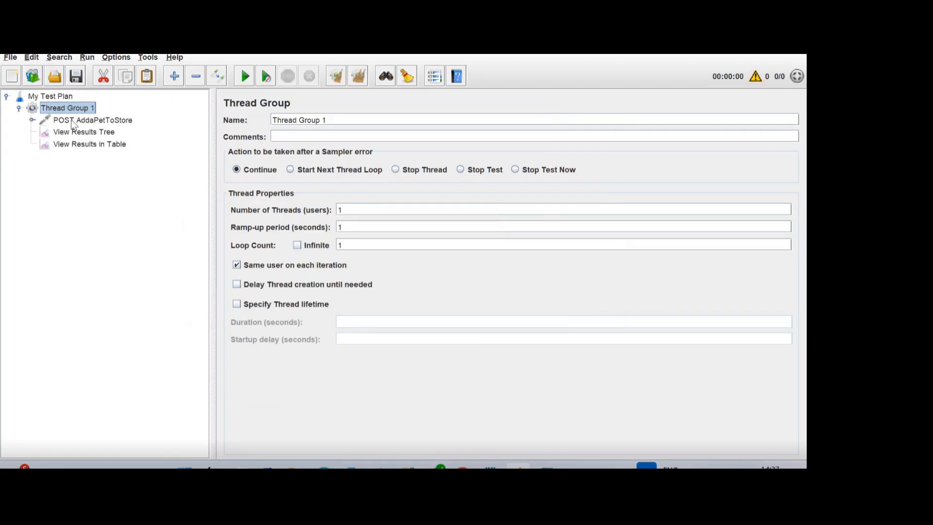
Set the number of threads (users) in Thread Group 1 to 3.
{"action": "left_click", "coordinate": [358, 212]}
{"action": "key", "text": "BackSpace"}
{"action": "type", "text": "3"}
{"action": "left_click", "coordinate": [365, 246]}
Run the test with View Results in Table displayed, and widen the Thread Name column to show full names.
{"action": "left_click", "coordinate": [123, 144]}
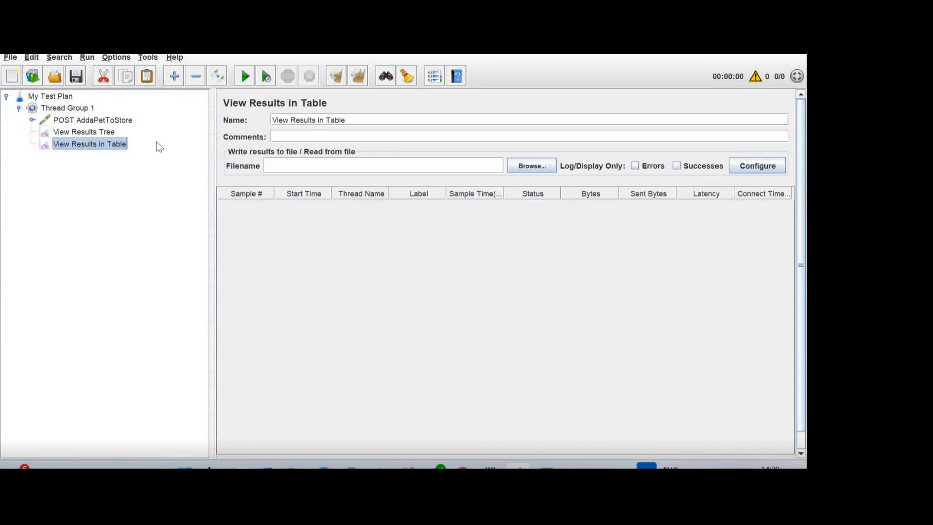
{"action": "left_click", "coordinate": [244, 77]}
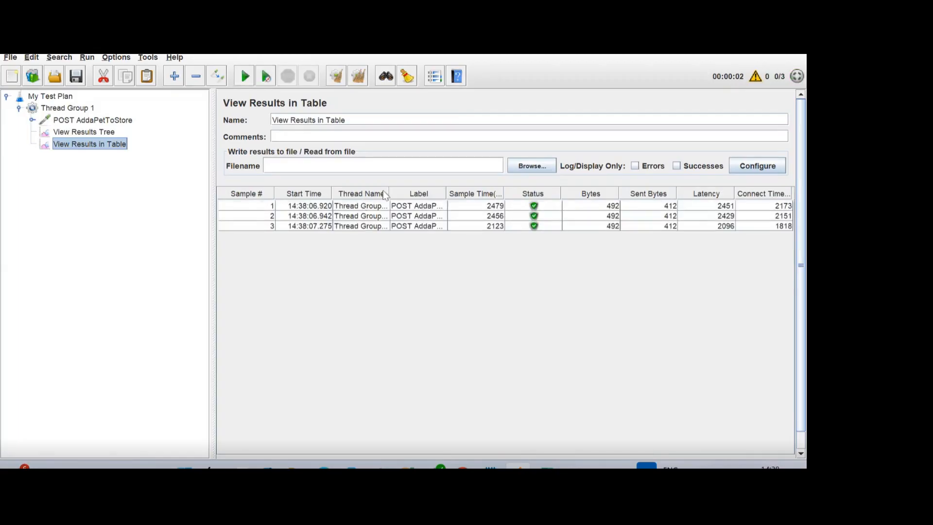
{"action": "left_click_drag", "start_coordinate": [388, 192], "coordinate": [415, 193]}
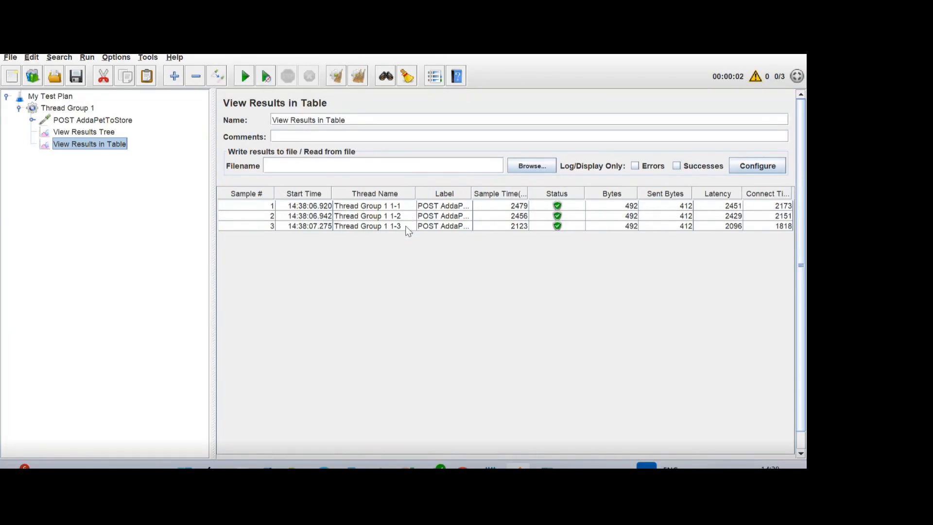
Set the loop count of Thread Group 1 to 2.
{"action": "left_click", "coordinate": [80, 108]}
{"action": "left_click", "coordinate": [356, 242]}
{"action": "key", "text": "BackSpace"}
{"action": "type", "text": "1"}
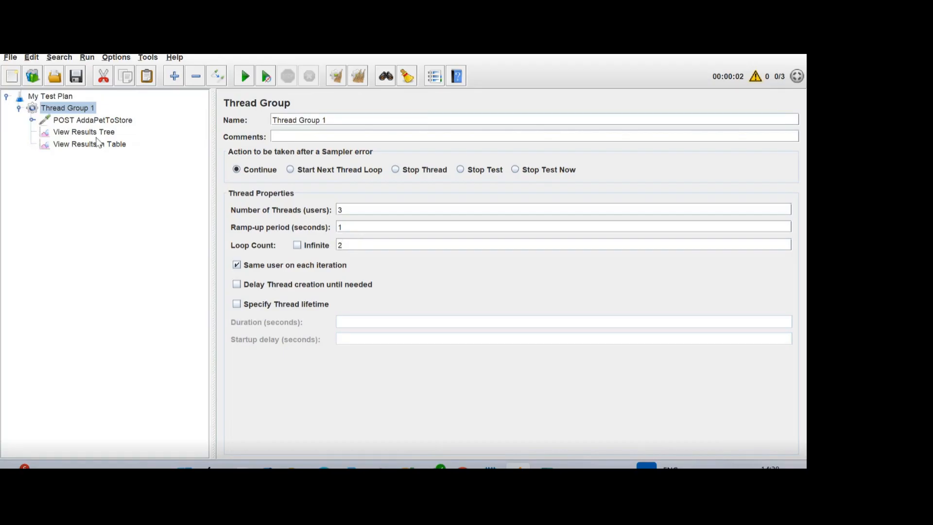
Clear all earlier results from View Results in Table and run the test with the loop count of 2.
{"action": "left_click", "coordinate": [96, 144]}
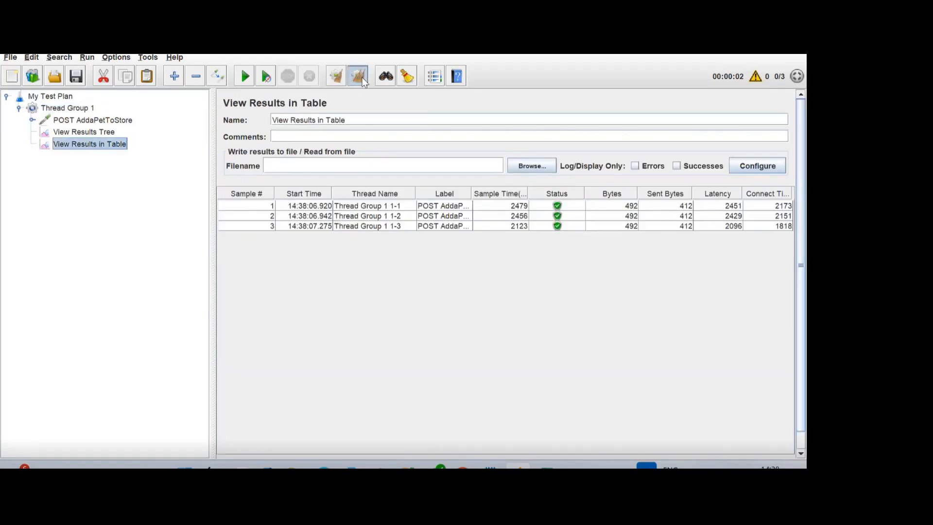
{"action": "left_click", "coordinate": [363, 77]}
{"action": "left_click", "coordinate": [266, 76]}
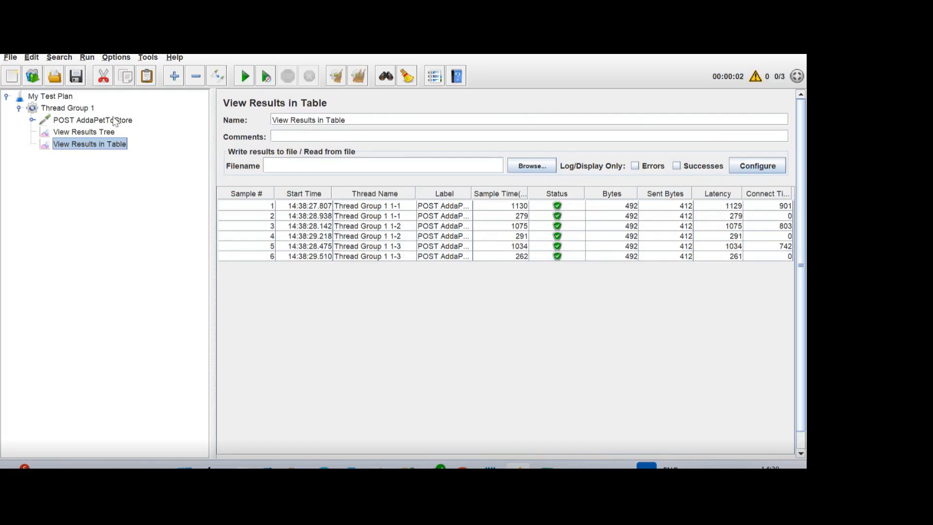
Check the loop count example in the Excel notes, and set Thread Group 1's loop count to 3 in JMeter.
{"action": "left_click", "coordinate": [91, 109]}
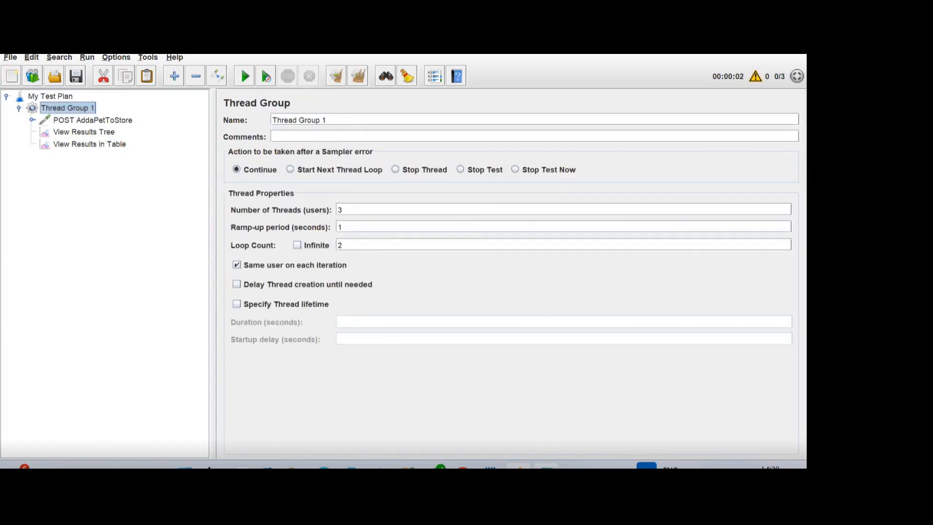
{"action": "left_click", "coordinate": [547, 466]}
{"action": "scroll", "coordinate": [442, 328], "scroll_direction": "down", "scroll_amount": 1}
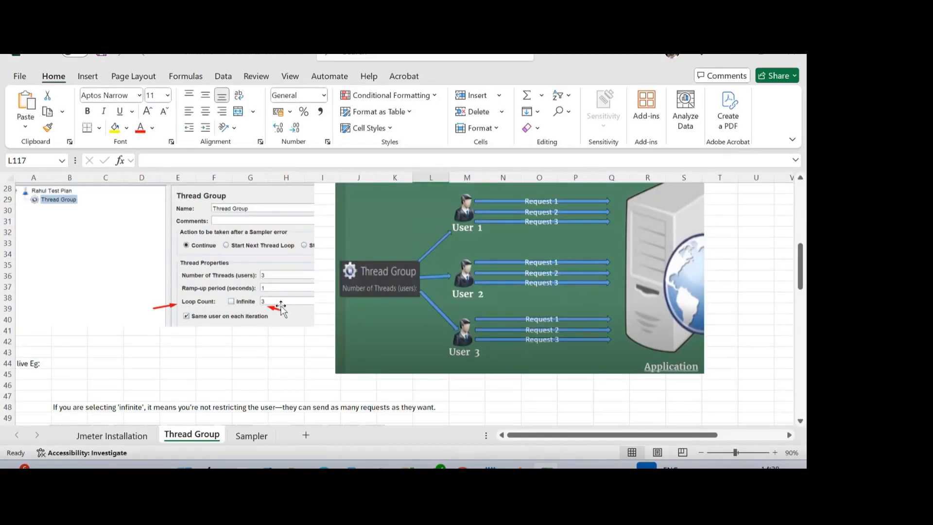
{"action": "key", "text": "alt+Tab"}
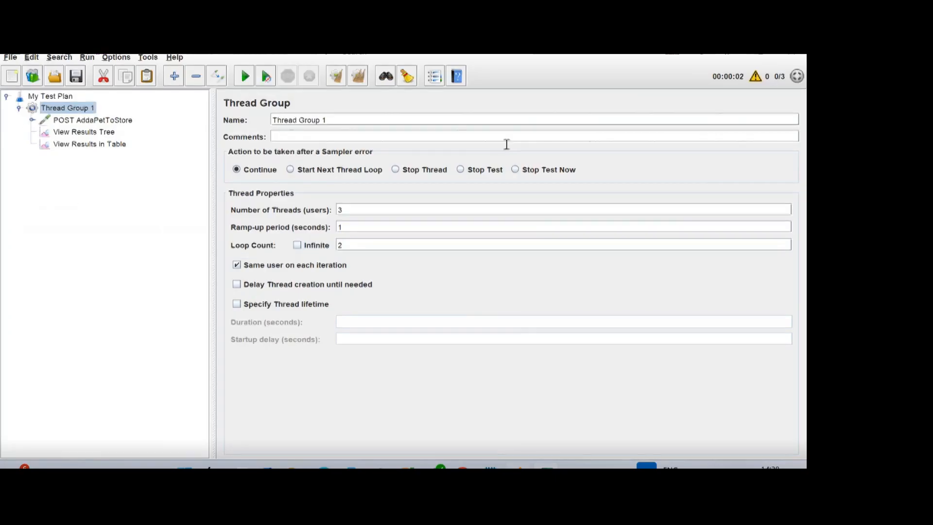
{"action": "left_click", "coordinate": [359, 247]}
{"action": "key", "text": "BackSpace"}
{"action": "type", "text": "3"}
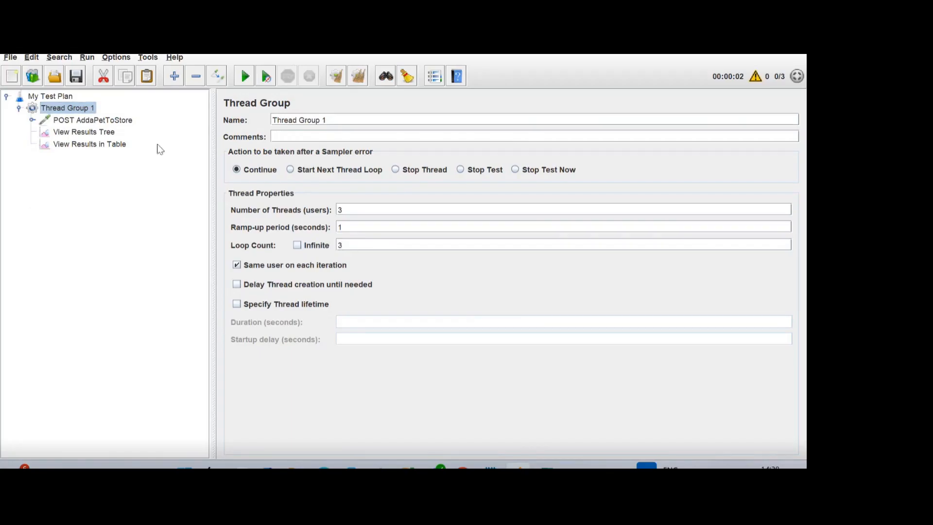
Clear the previous results in View Results in Table and rerun the test with the loop count of 3.
{"action": "left_click", "coordinate": [106, 145]}
{"action": "left_click", "coordinate": [359, 78]}
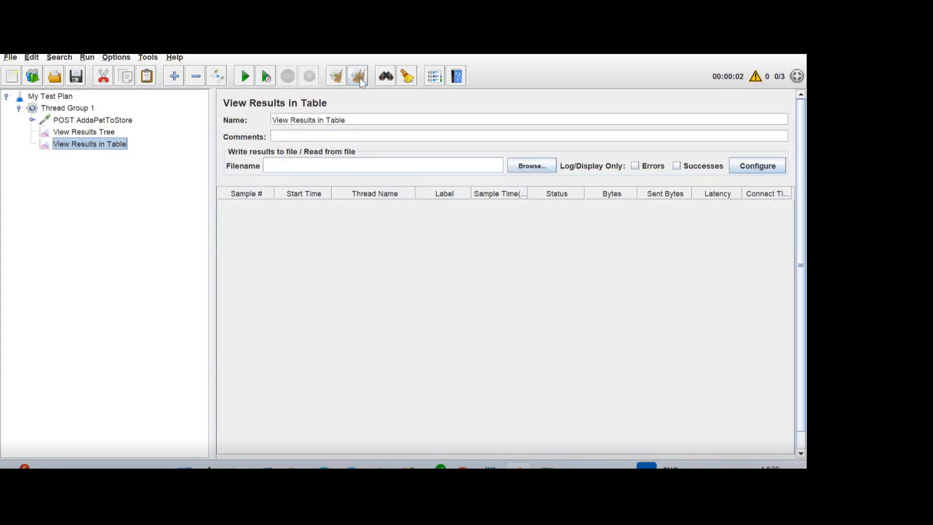
{"action": "left_click", "coordinate": [244, 76]}
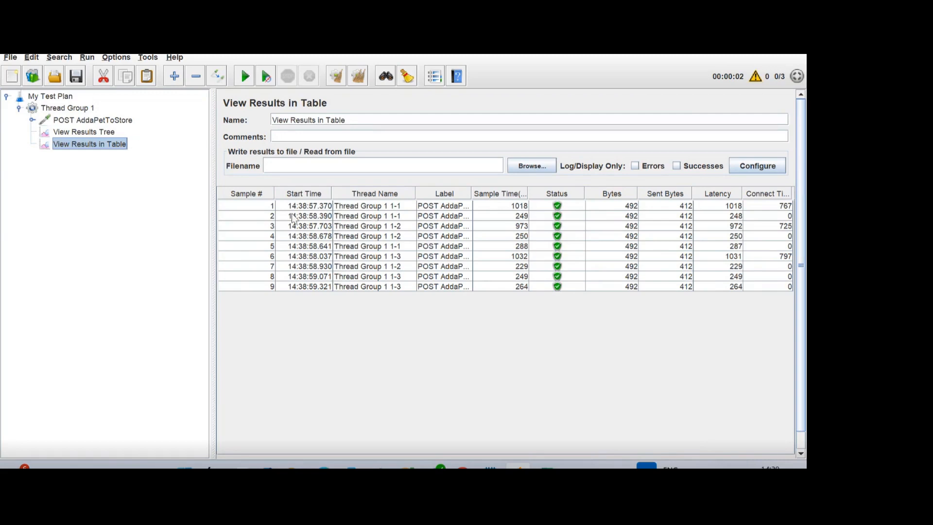
Examine the result rows by thread name to see how many requests each of the three users sent.
{"action": "left_click", "coordinate": [403, 204]}
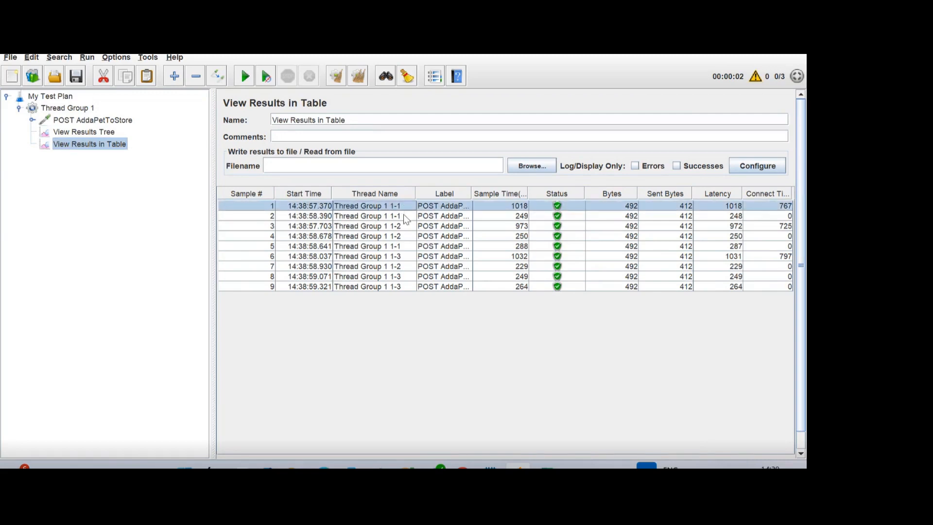
{"action": "left_click", "coordinate": [409, 245]}
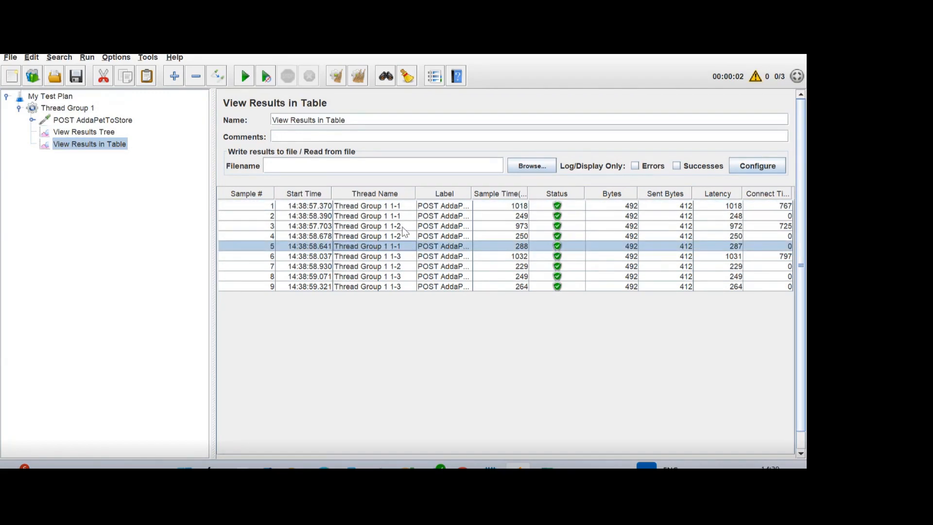
{"action": "left_click", "coordinate": [407, 226]}
{"action": "left_click", "coordinate": [411, 237]}
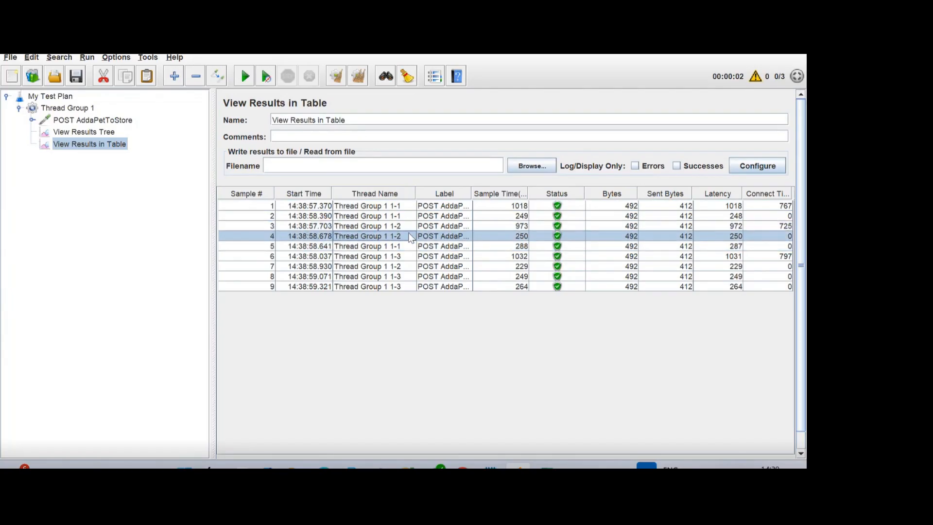
{"action": "left_click", "coordinate": [406, 266]}
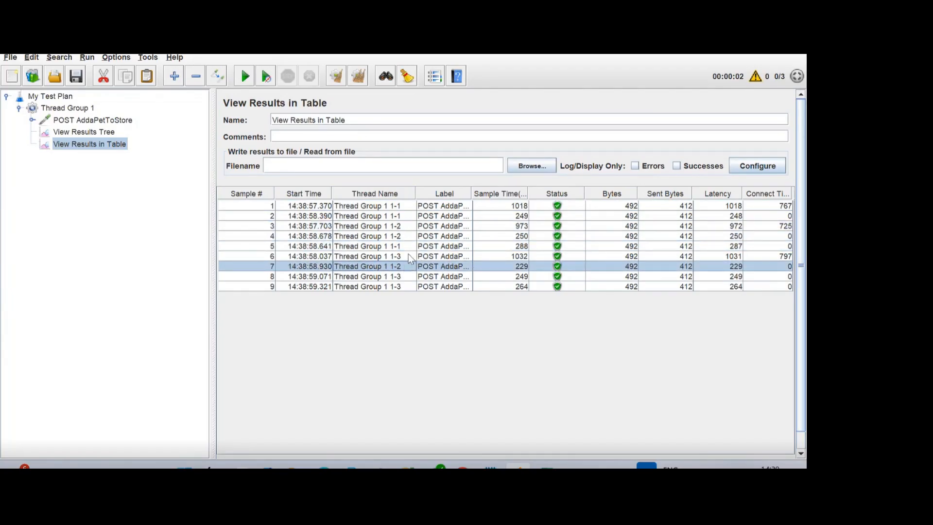
{"action": "left_click", "coordinate": [408, 254]}
{"action": "left_click", "coordinate": [408, 276]}
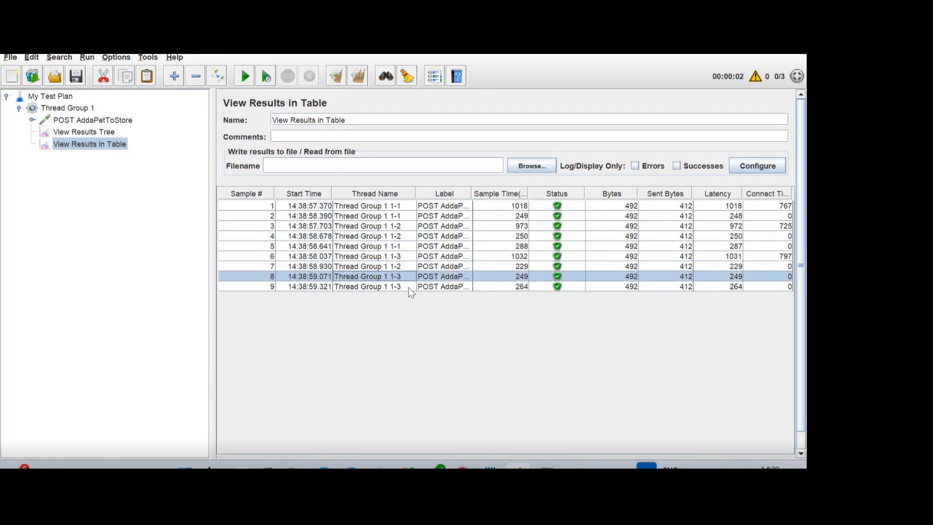
{"action": "left_click", "coordinate": [409, 288]}
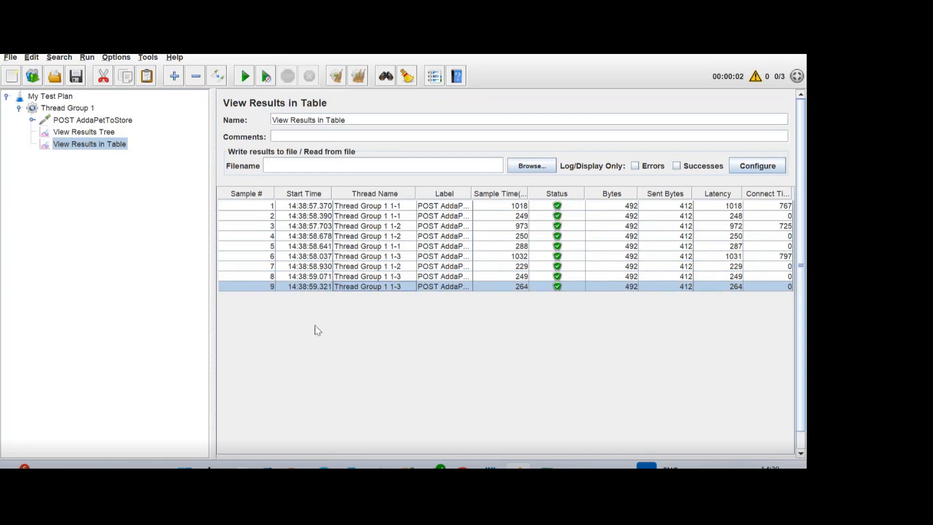
Configure Thread Group 1 with 10 threads, a ramp-up period of 10 seconds and a loop count of 1.
{"action": "left_click", "coordinate": [65, 109]}
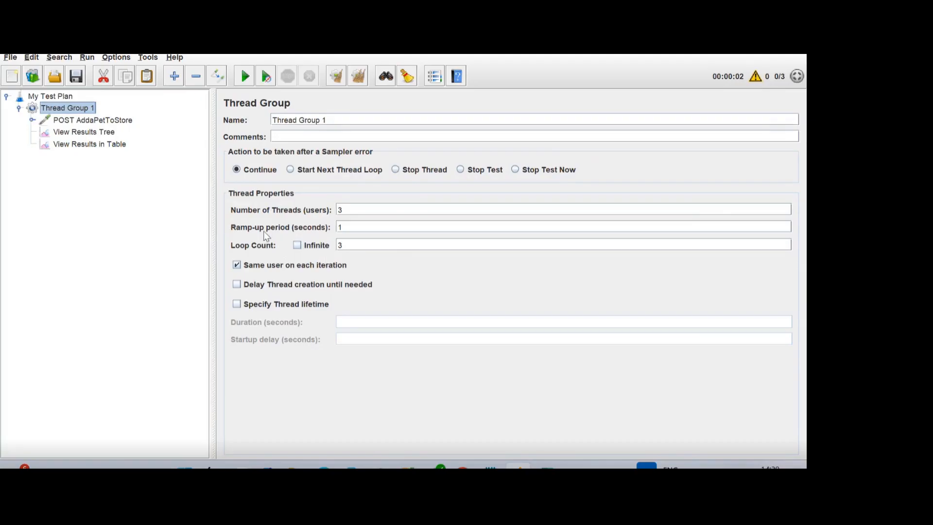
{"action": "left_click", "coordinate": [352, 227]}
{"action": "type", "text": "0"}
{"action": "double_click", "coordinate": [348, 242]}
{"action": "type", "text": "1"}
{"action": "left_click", "coordinate": [354, 210]}
{"action": "key", "text": "BackSpace"}
{"action": "type", "text": "10"}
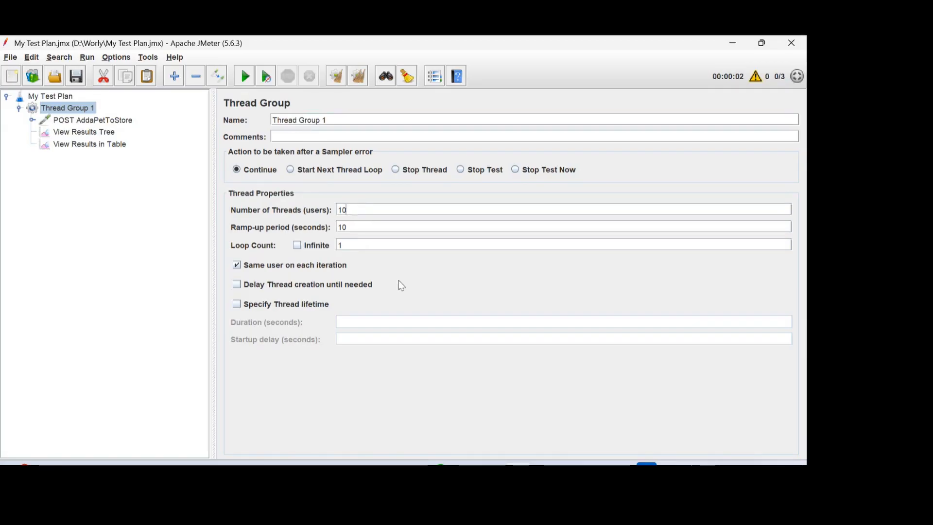
Switch to Excel, examine the diagrams showing users joining one after another on the Thread Group sheet, and return to JMeter.
{"action": "left_click", "coordinate": [545, 464]}
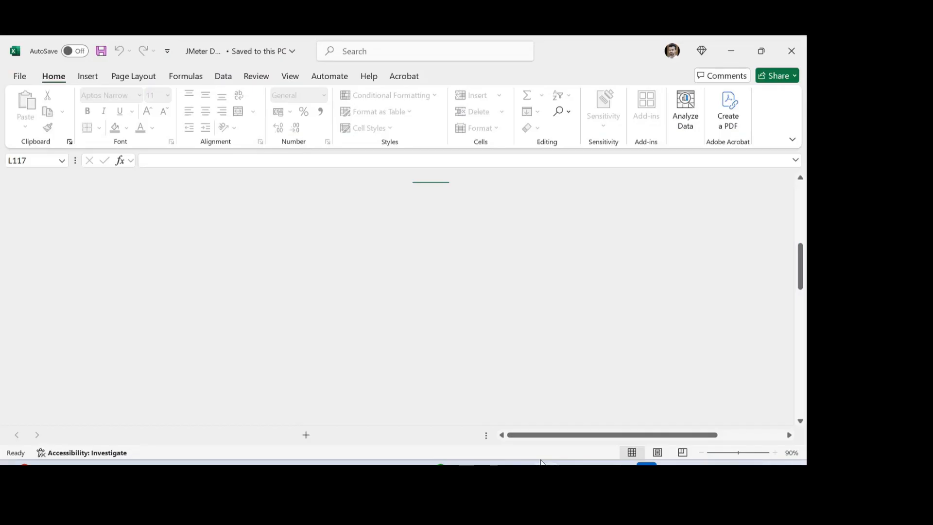
{"action": "scroll", "coordinate": [452, 297], "scroll_direction": "down", "scroll_amount": 9}
{"action": "scroll", "coordinate": [455, 296], "scroll_direction": "down", "scroll_amount": 10}
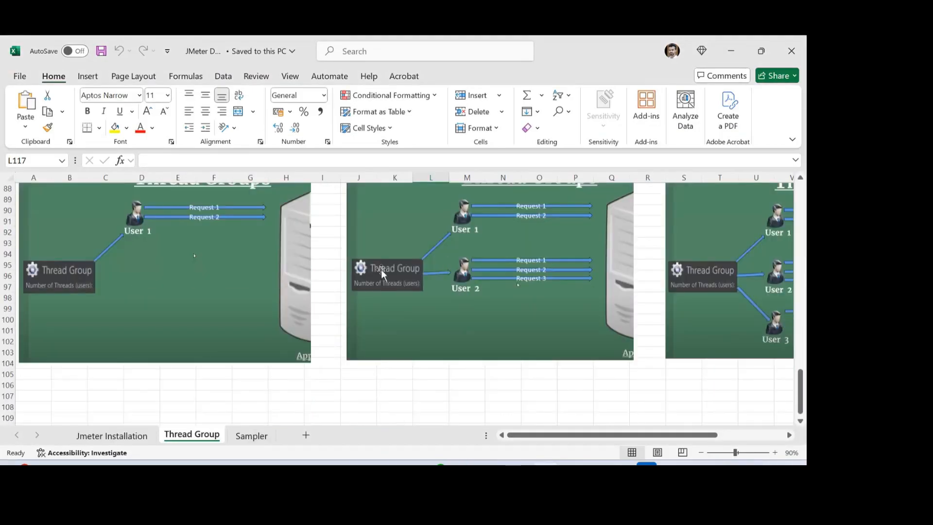
{"action": "scroll", "coordinate": [370, 272], "scroll_direction": "up", "scroll_amount": 2}
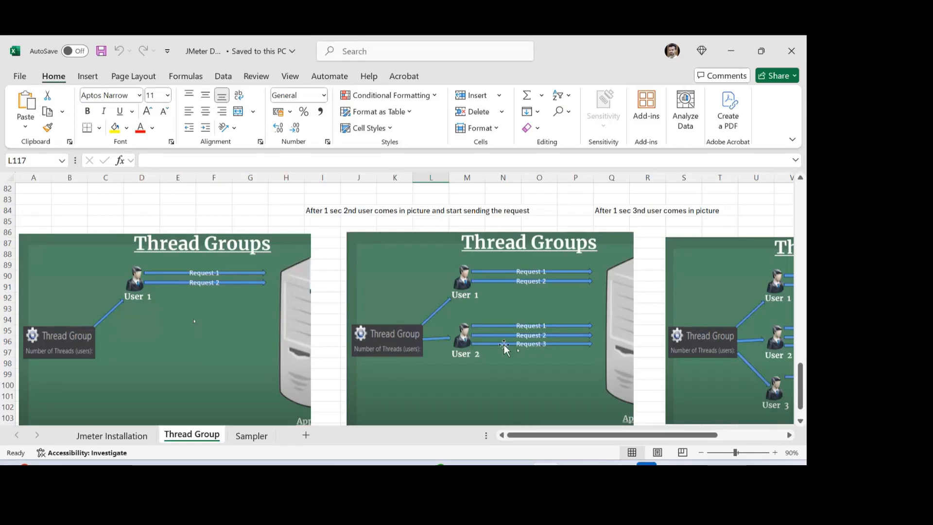
{"action": "left_click_drag", "start_coordinate": [571, 435], "coordinate": [627, 438]}
{"action": "scroll", "coordinate": [617, 369], "scroll_direction": "down", "scroll_amount": 1}
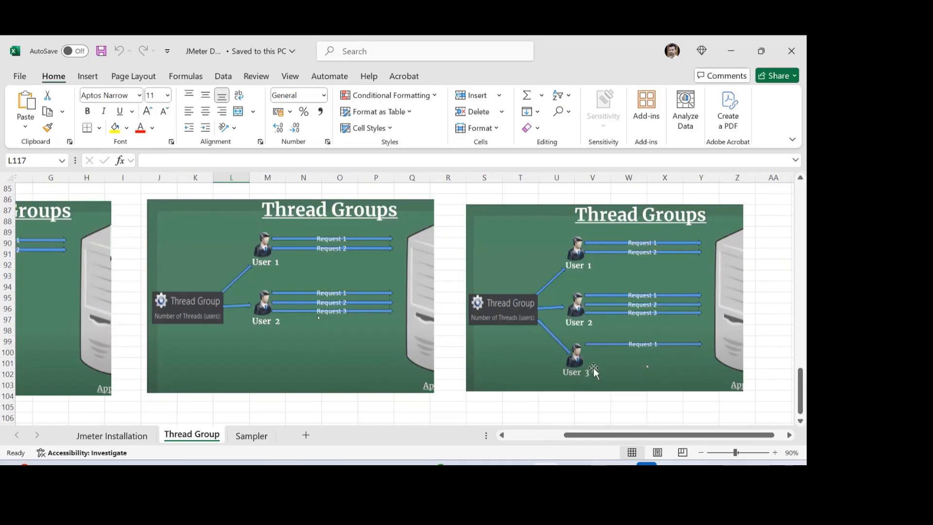
{"action": "left_click_drag", "start_coordinate": [630, 439], "coordinate": [573, 439]}
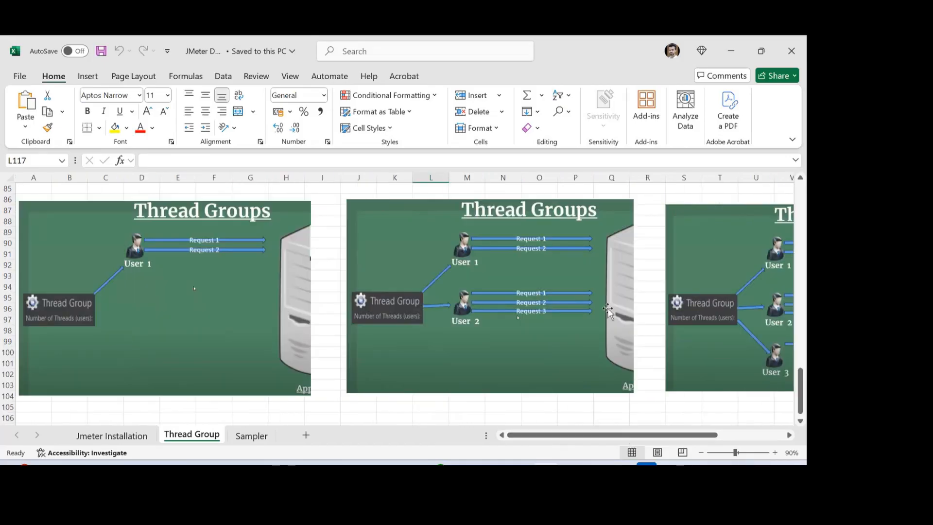
{"action": "left_click", "coordinate": [731, 57]}
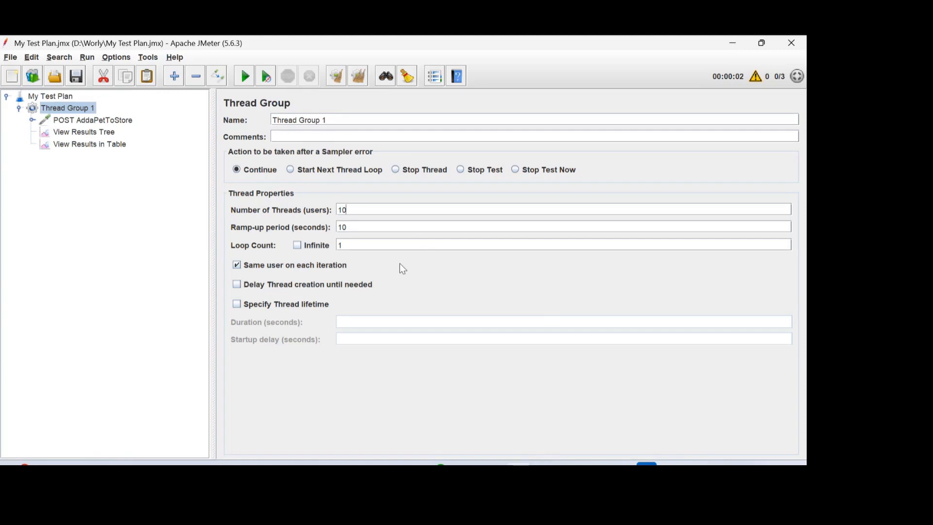
Review the thread count and ramp-up period of Thread Group 1, and clear all previous results in View Results in Table.
{"action": "left_click_drag", "start_coordinate": [348, 209], "coordinate": [338, 209]}
{"action": "left_click", "coordinate": [358, 228]}
{"action": "left_click_drag", "start_coordinate": [358, 228], "coordinate": [335, 229]}
{"action": "left_click", "coordinate": [366, 229]}
{"action": "left_click", "coordinate": [109, 146]}
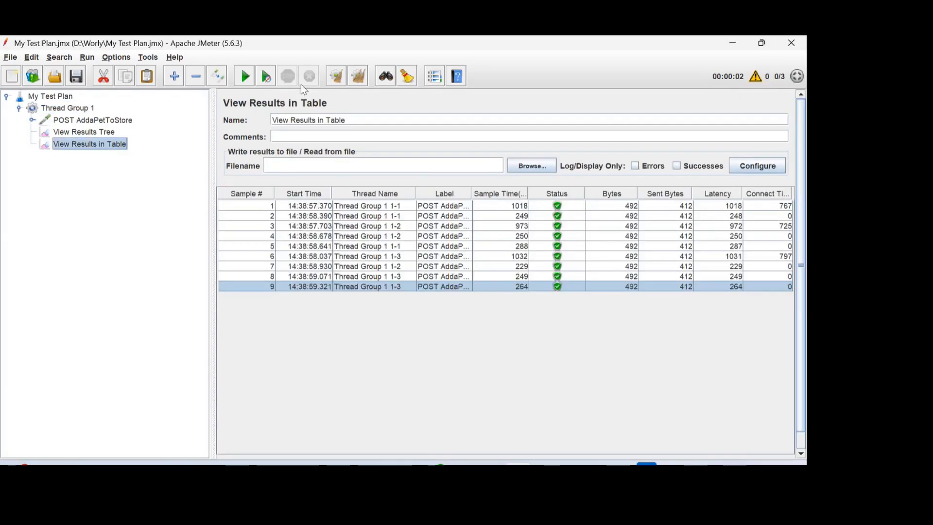
{"action": "left_click", "coordinate": [360, 80]}
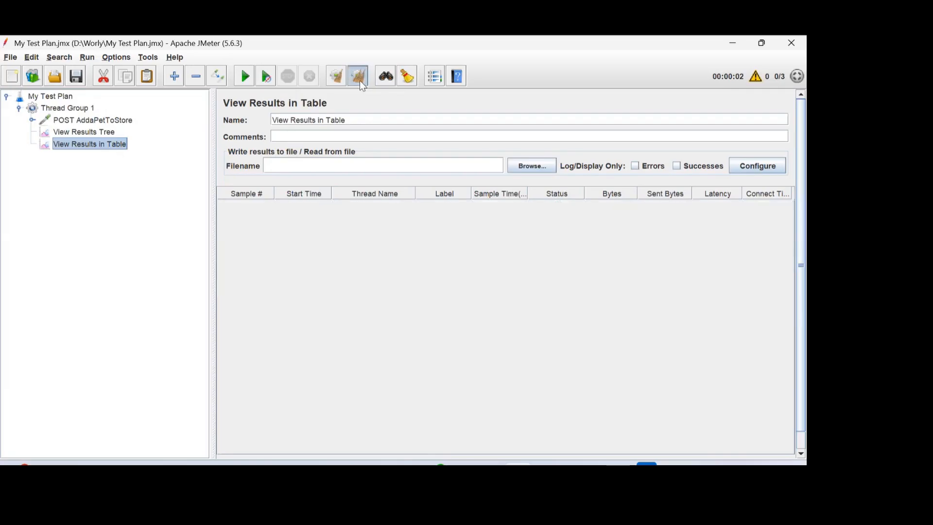
Run the test plan and compare the start times of the ten users' requests in the results table.
{"action": "left_click", "coordinate": [245, 78]}
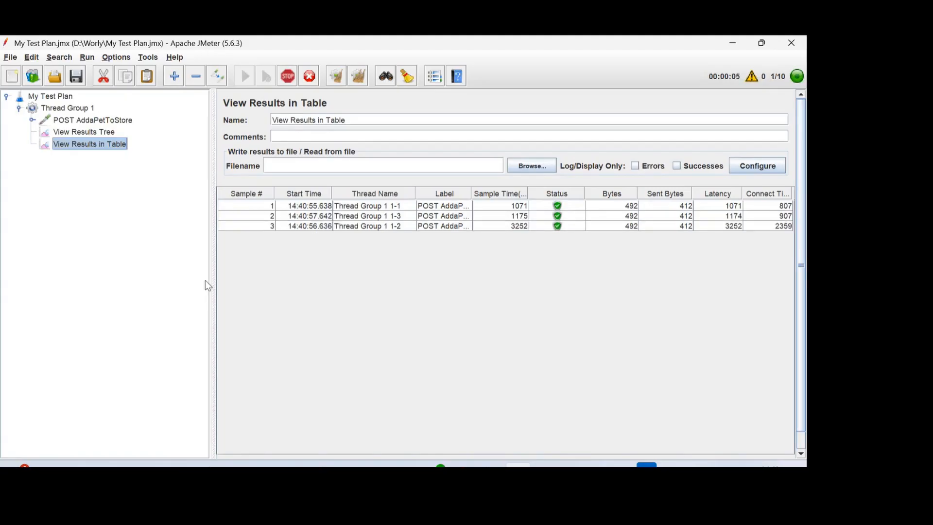
{"action": "left_click", "coordinate": [319, 208]}
{"action": "left_click", "coordinate": [317, 227]}
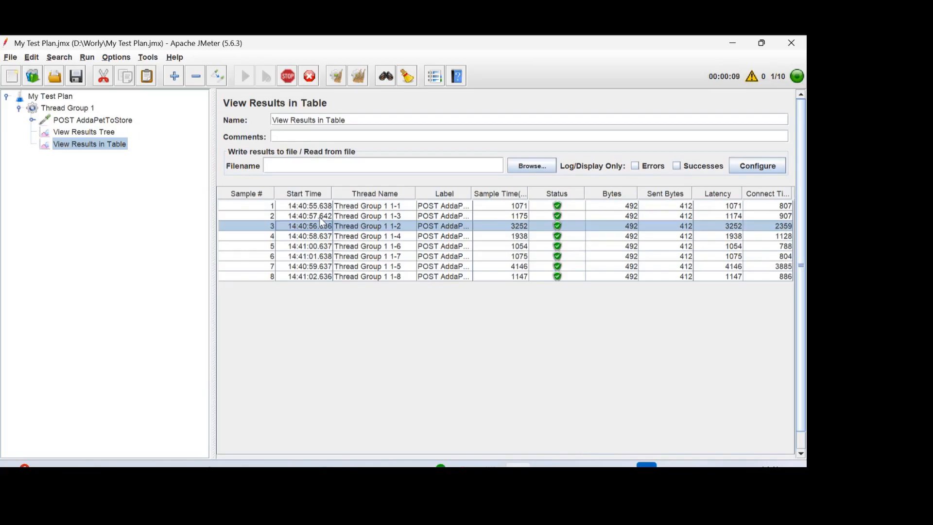
{"action": "left_click", "coordinate": [320, 217]}
{"action": "left_click", "coordinate": [323, 237]}
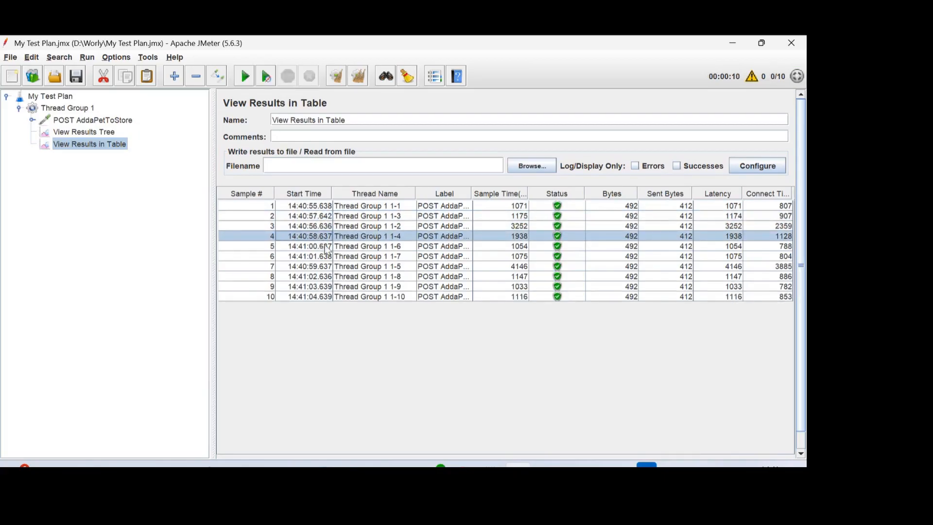
{"action": "left_click", "coordinate": [317, 267]}
{"action": "left_click", "coordinate": [317, 247]}
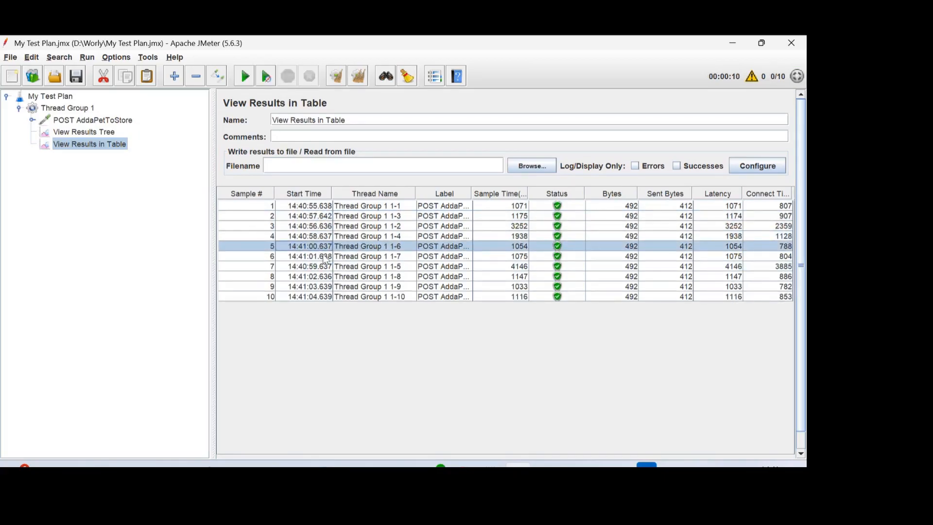
{"action": "left_click", "coordinate": [324, 256]}
{"action": "left_click", "coordinate": [322, 277]}
{"action": "left_click", "coordinate": [321, 286]}
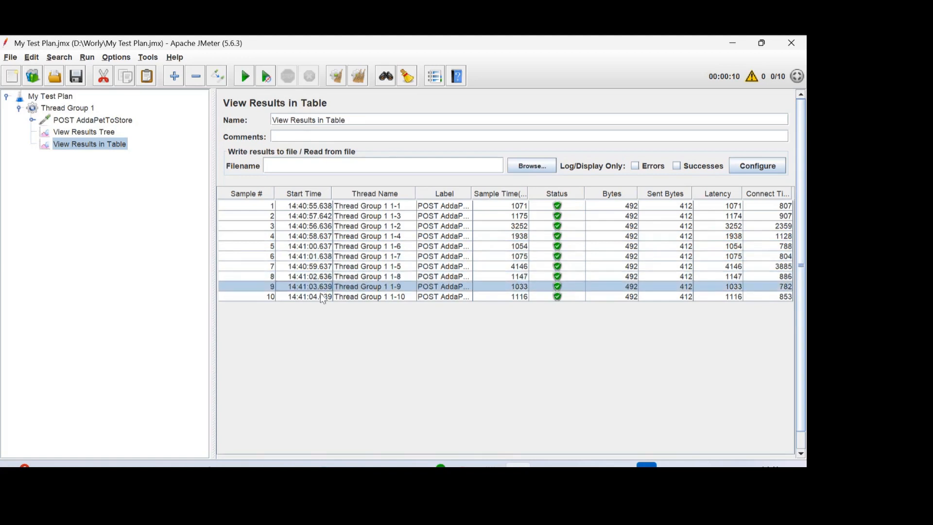
{"action": "left_click", "coordinate": [323, 297]}
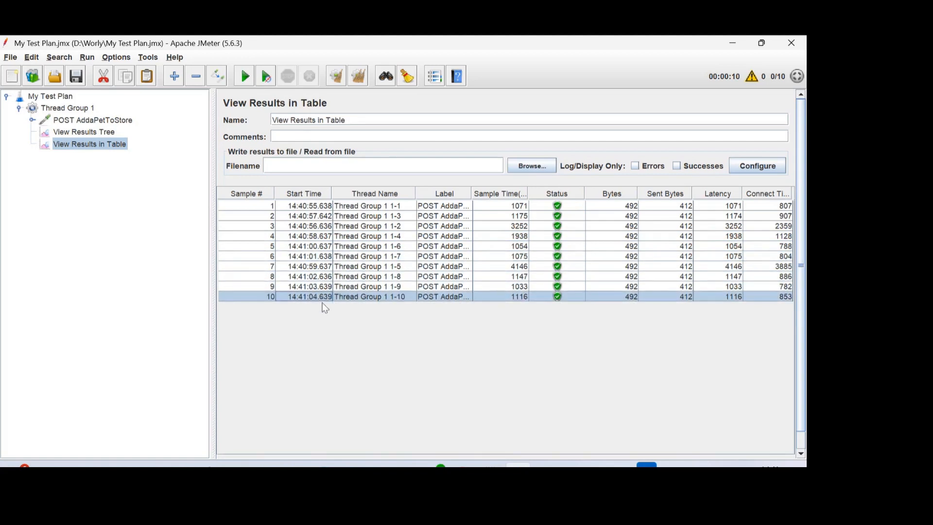
Set the ramp-up period of Thread Group 1 to 20 seconds.
{"action": "left_click", "coordinate": [68, 108]}
{"action": "left_click", "coordinate": [358, 229]}
{"action": "key", "text": "BackSpace"}
{"action": "key", "text": "BackSpace"}
{"action": "type", "text": "20"}
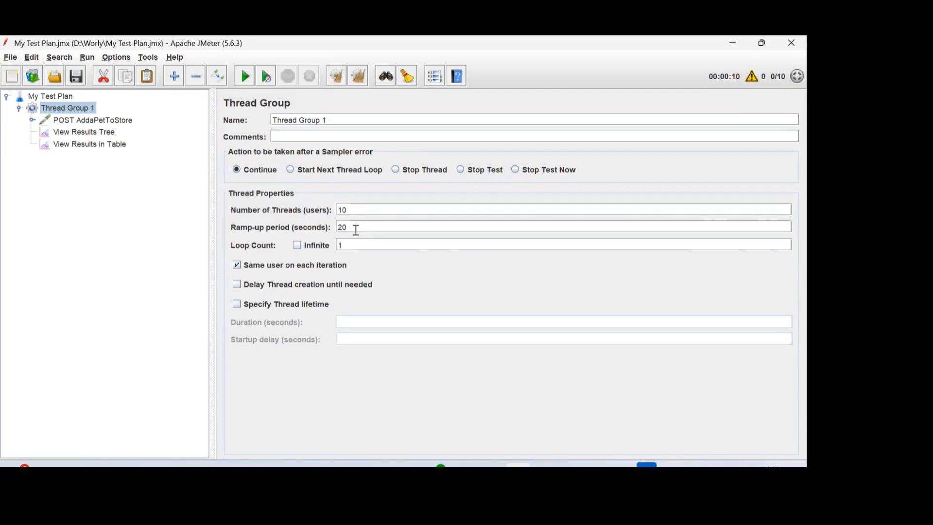
{"action": "left_click_drag", "start_coordinate": [350, 209], "coordinate": [336, 213]}
{"action": "left_click", "coordinate": [363, 229]}
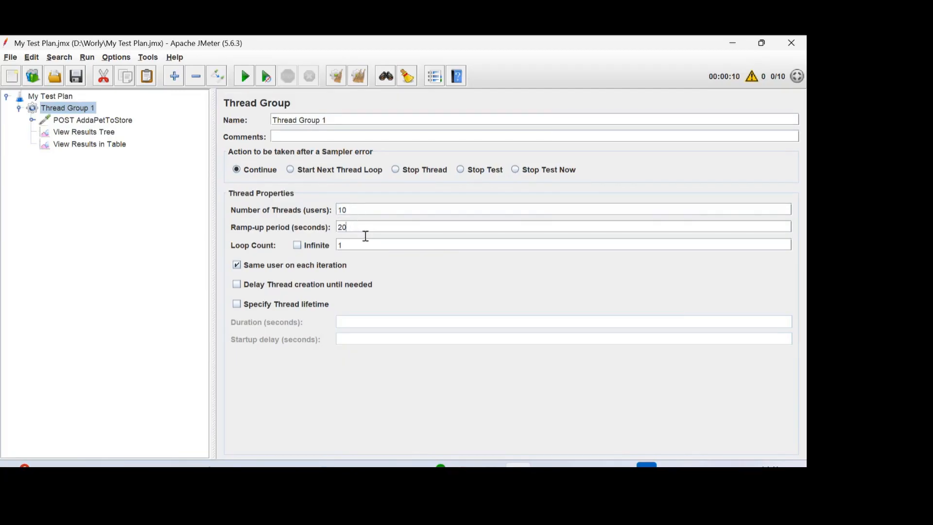
Clear all previous results in View Results in Table and run the test plan again.
{"action": "left_click", "coordinate": [115, 144]}
{"action": "left_click", "coordinate": [358, 76]}
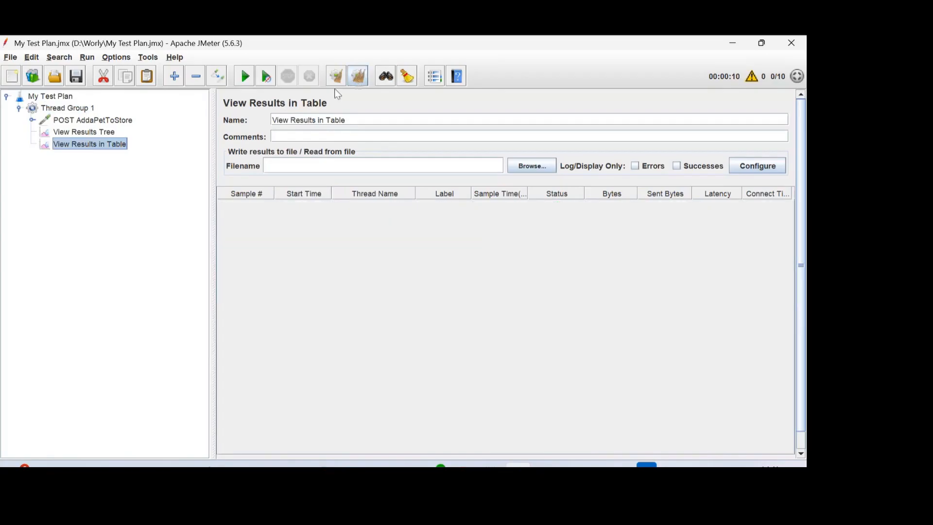
{"action": "left_click", "coordinate": [246, 82]}
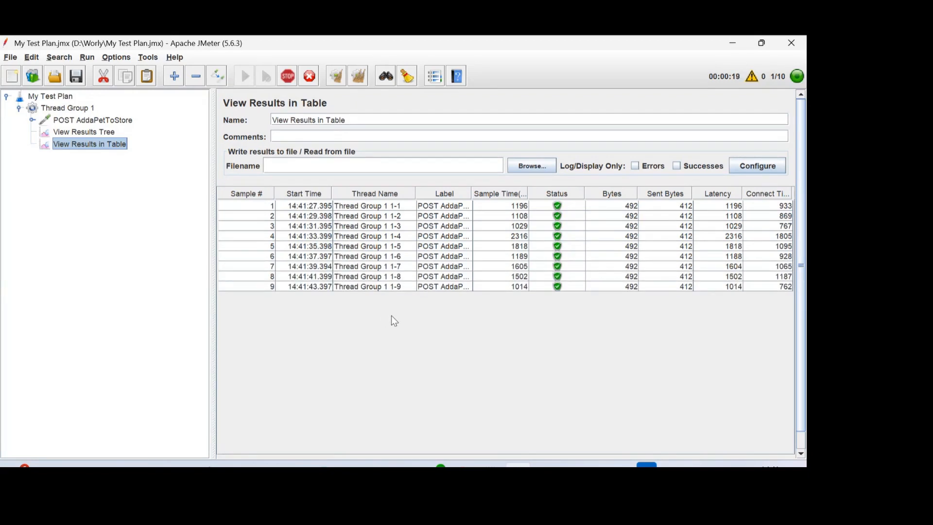
Switch to Excel, review the notes and diagrams on the delay between users on the Thread Group sheet, and return to JMeter.
{"action": "left_click", "coordinate": [544, 465]}
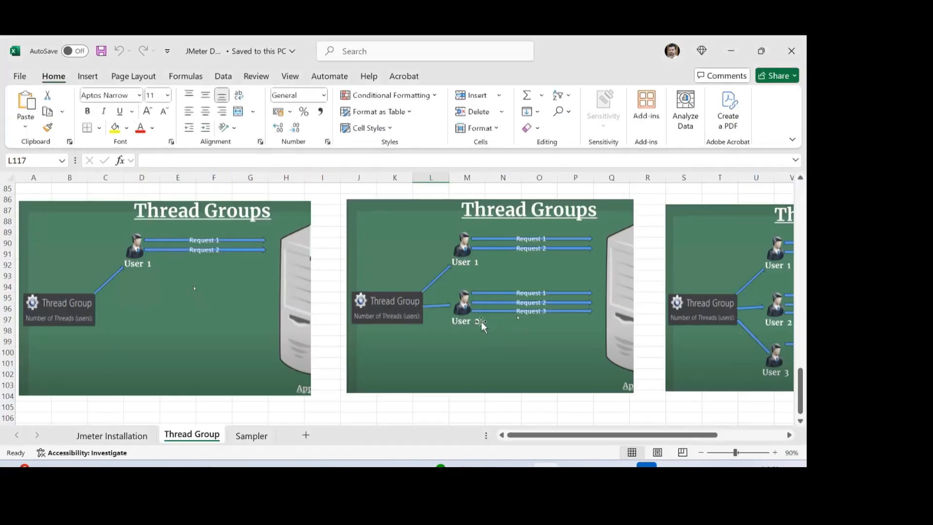
{"action": "scroll", "coordinate": [229, 281], "scroll_direction": "up", "scroll_amount": 1}
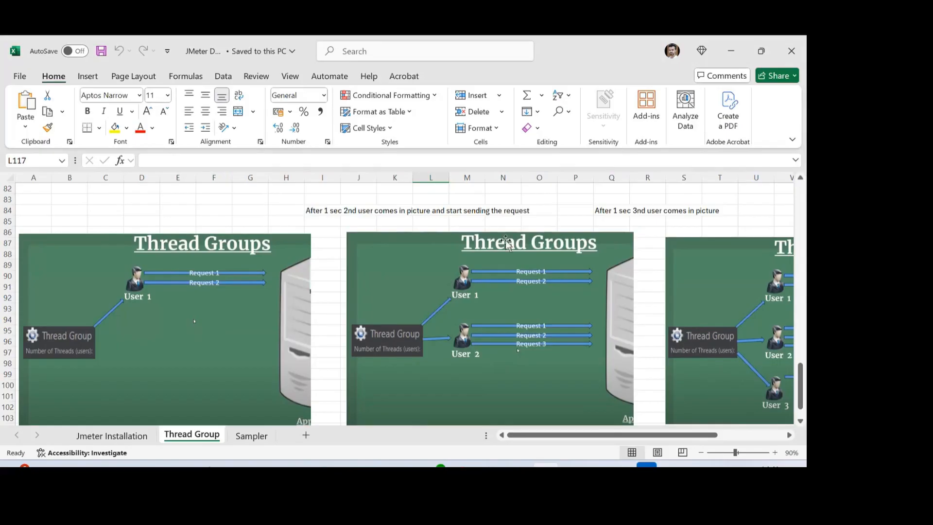
{"action": "left_click", "coordinate": [731, 51]}
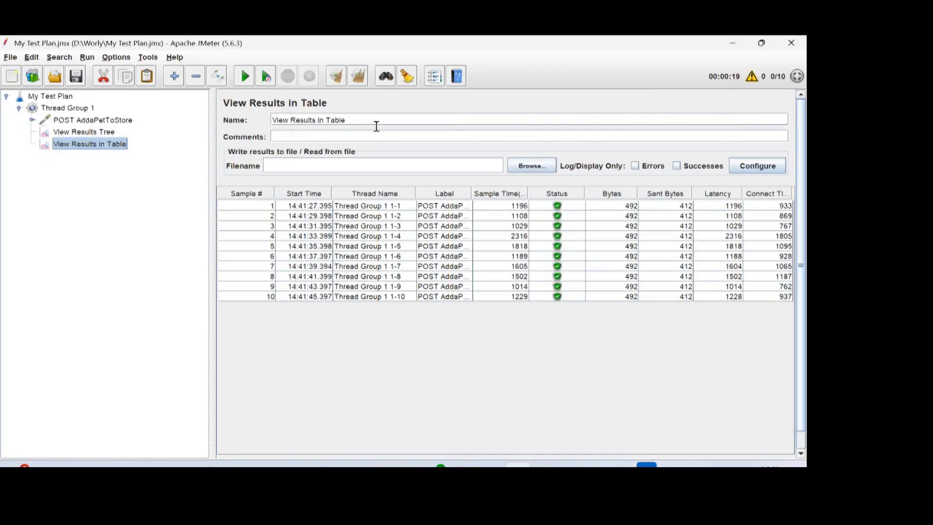
Set Thread Group 1 to a ramp-up period of 120 seconds and 30 threads.
{"action": "left_click", "coordinate": [73, 108]}
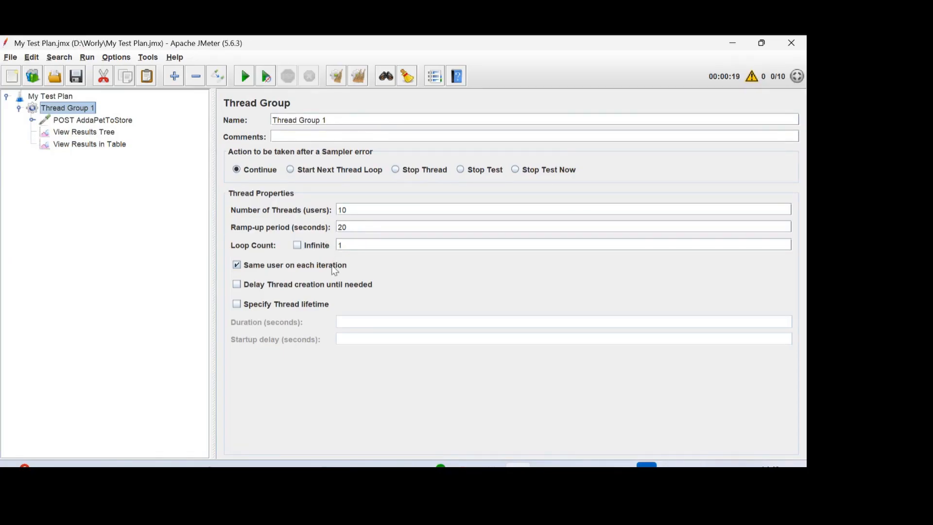
{"action": "left_click", "coordinate": [340, 227]}
{"action": "type", "text": "2"}
{"action": "left_click", "coordinate": [376, 210]}
{"action": "key", "text": "BackSpace"}
{"action": "key", "text": "BackSpace"}
{"action": "type", "text": "30"}
Open Calculator, divide 120 by 30 to work out the delay between users, and close it.
{"action": "key", "text": "super"}
{"action": "type", "text": "cal"}
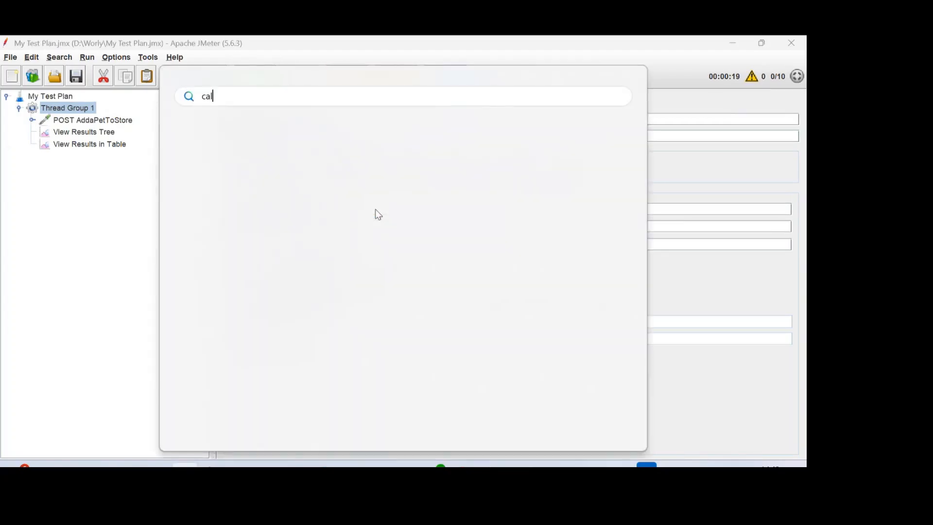
{"action": "key", "text": "Return"}
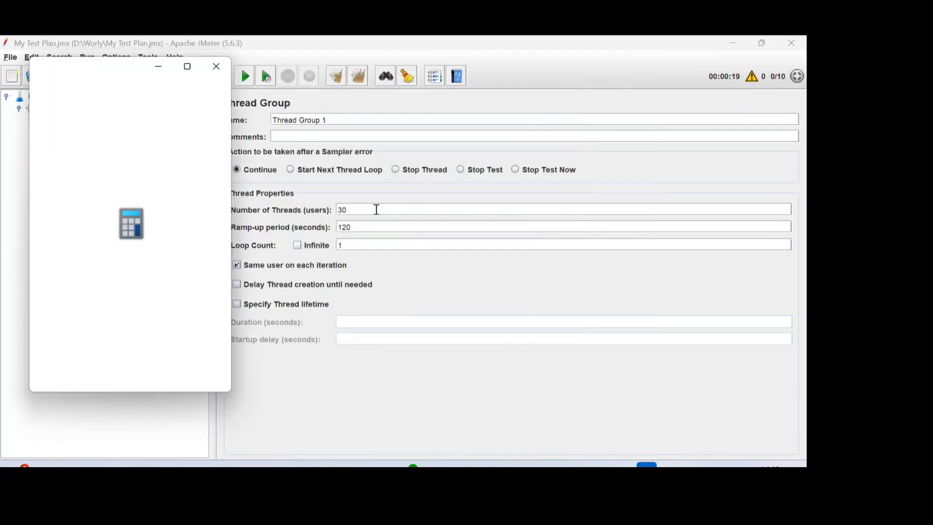
{"action": "type", "text": "120"}
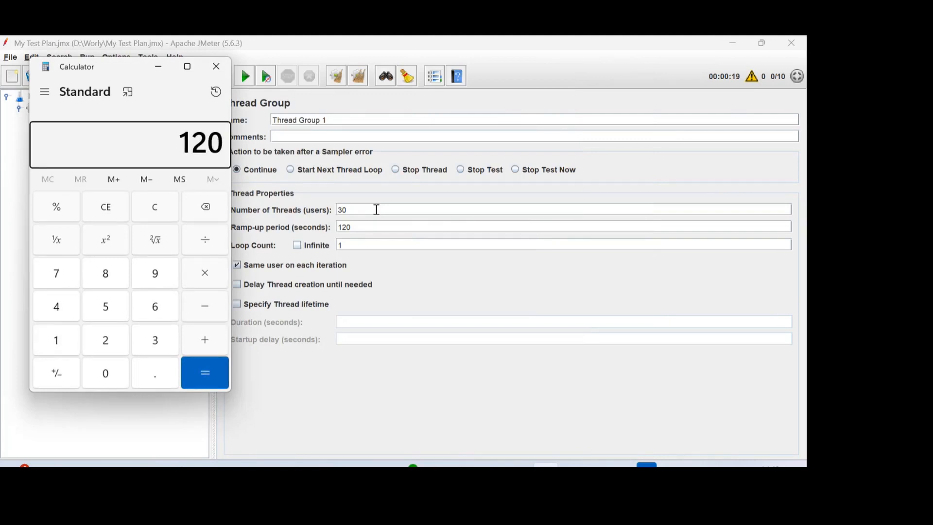
{"action": "type", "text": "/30"}
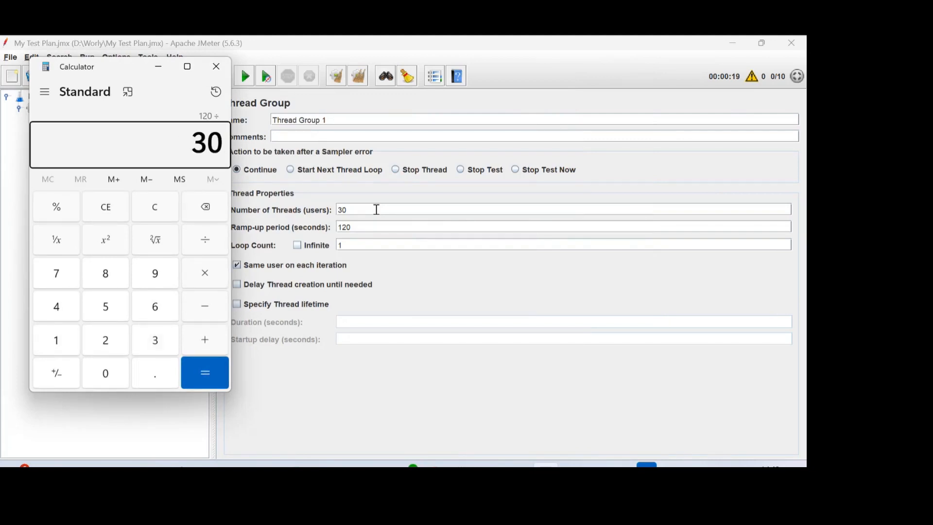
{"action": "key", "text": "Return"}
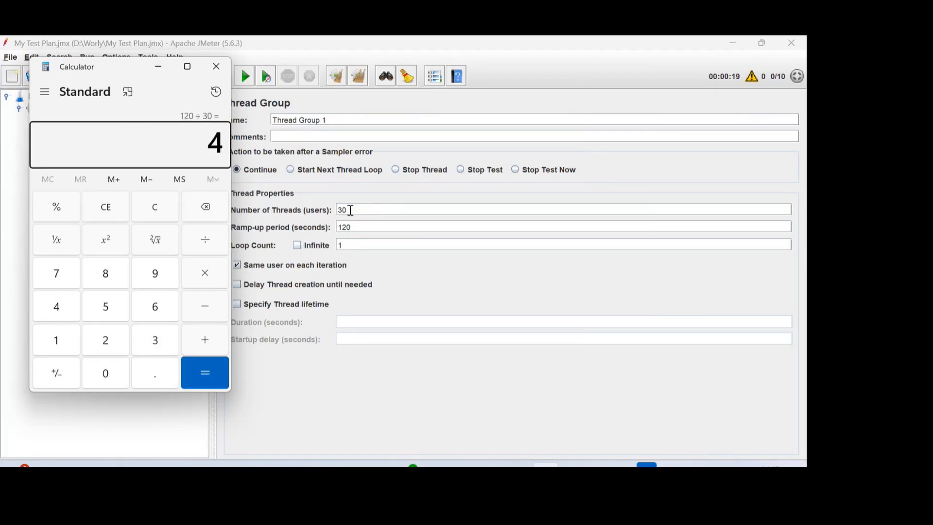
{"action": "left_click", "coordinate": [214, 72]}
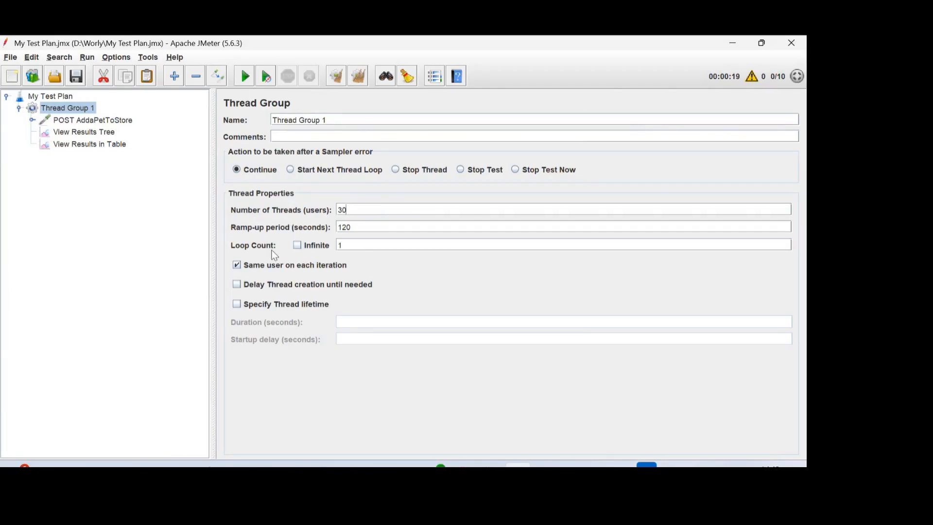
Make the loop count of Thread Group 1 infinite and open IBM Test Plan.jmx, saving the current plan.
{"action": "left_click", "coordinate": [297, 245]}
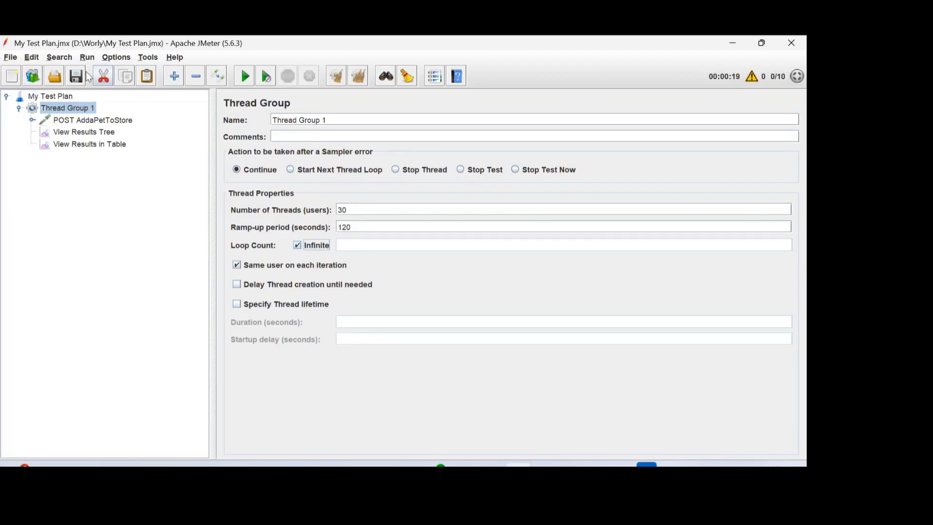
{"action": "left_click", "coordinate": [55, 77]}
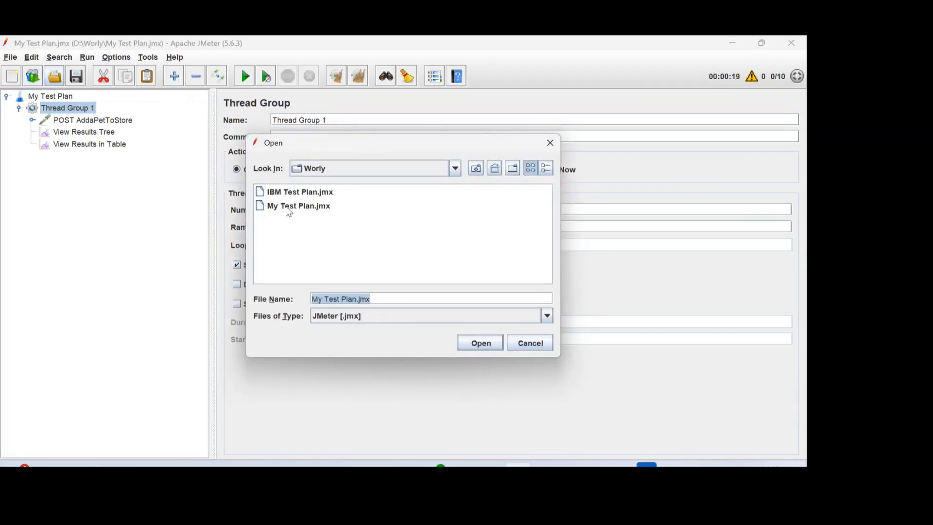
{"action": "left_click", "coordinate": [297, 192]}
{"action": "left_click", "coordinate": [479, 343]}
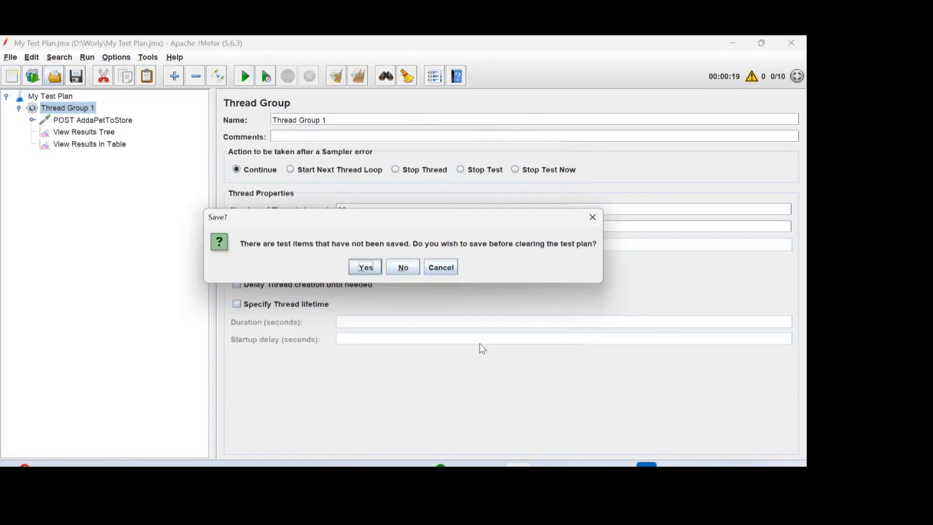
{"action": "left_click", "coordinate": [369, 268]}
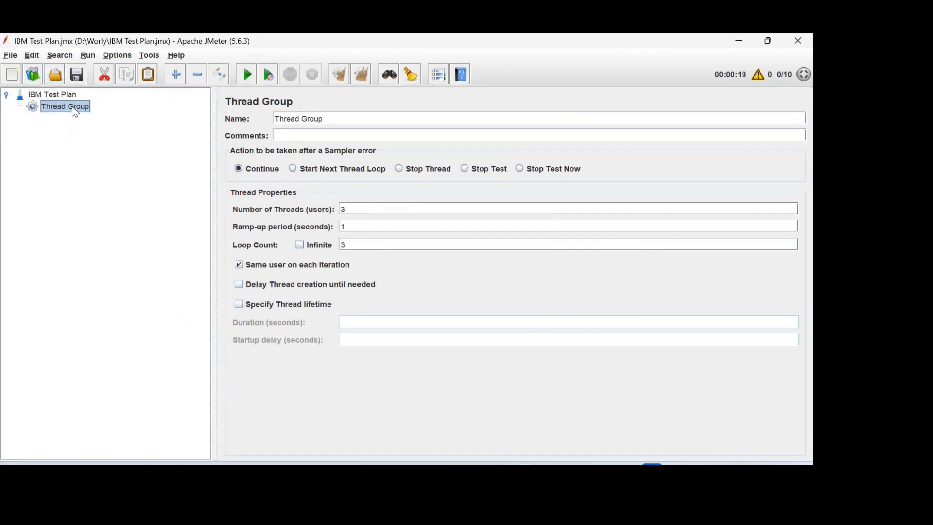
Set the number of threads and the loop count of the IBM Test Plan's thread group to 1 each.
{"action": "left_click", "coordinate": [363, 208]}
{"action": "key", "text": "BackSpace"}
{"action": "type", "text": "1"}
{"action": "key", "text": "BackSpace"}
{"action": "type", "text": "1"}
{"action": "left_click", "coordinate": [113, 158]}
{"action": "right_click", "coordinate": [68, 111]}
{"action": "left_click", "coordinate": [48, 156]}
Rename the thread group as My Thread Group.
{"action": "left_click", "coordinate": [280, 118]}
{"action": "type", "text": "My"}
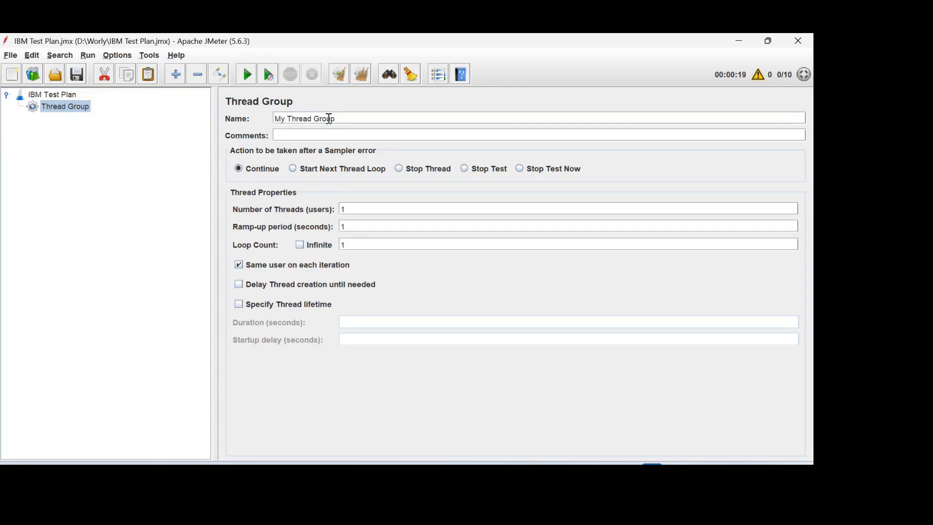
{"action": "left_click", "coordinate": [71, 96]}
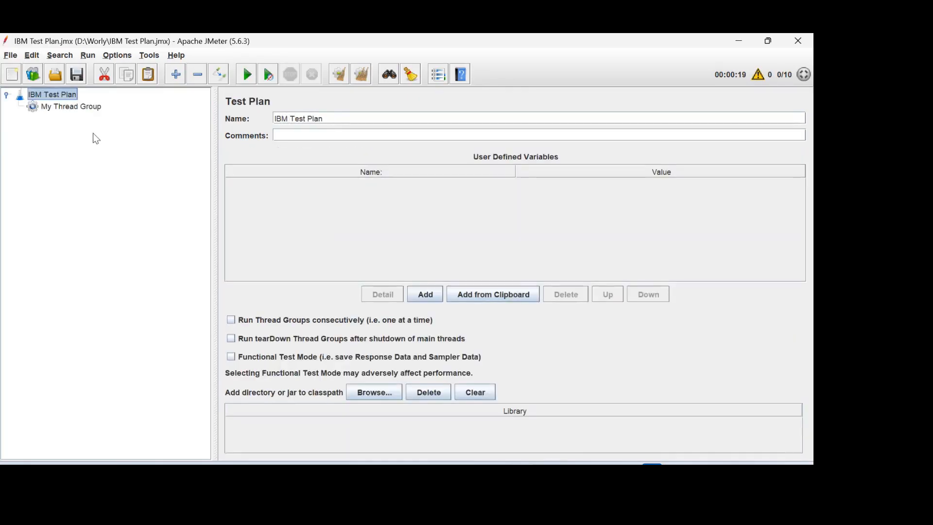
{"action": "left_click", "coordinate": [89, 107]}
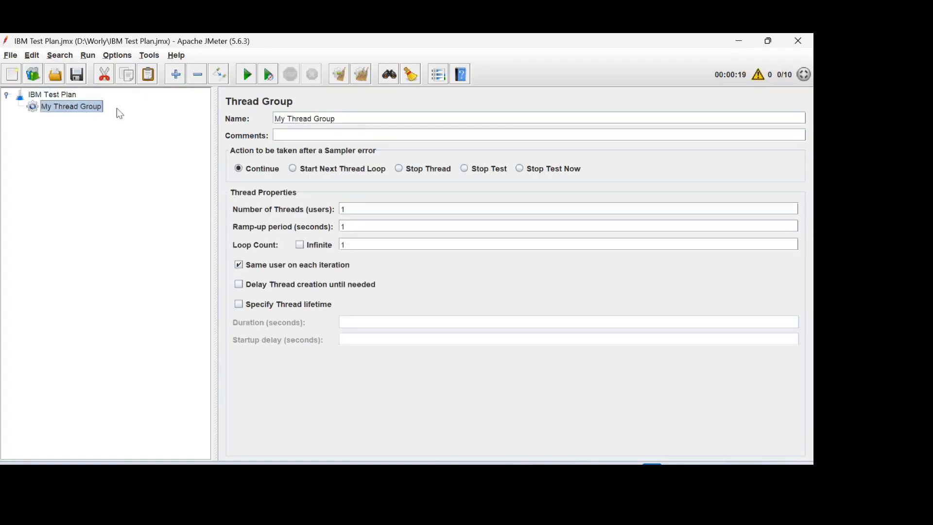
Add an HTTP Request sampler to My Thread Group.
{"action": "left_click", "coordinate": [71, 96]}
{"action": "left_click", "coordinate": [80, 107]}
{"action": "right_click", "coordinate": [82, 113]}
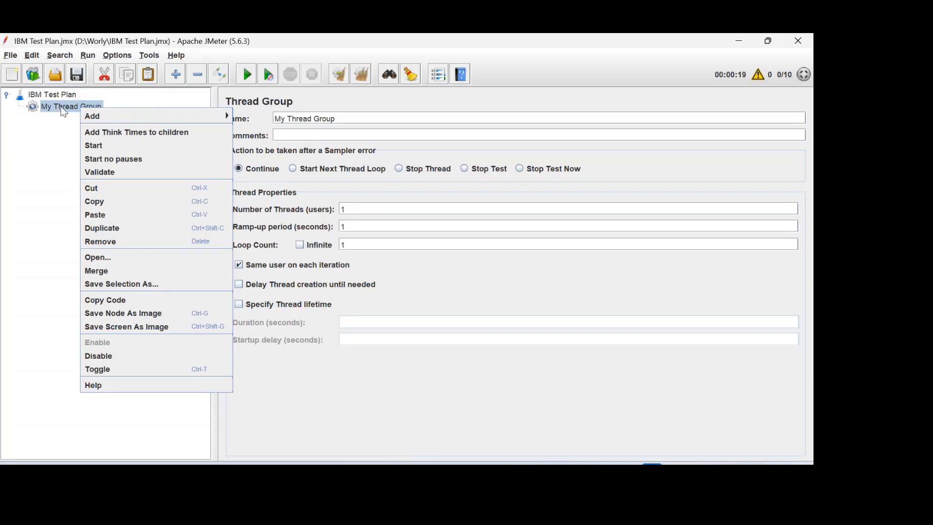
{"action": "mouse_move", "coordinate": [142, 113]}
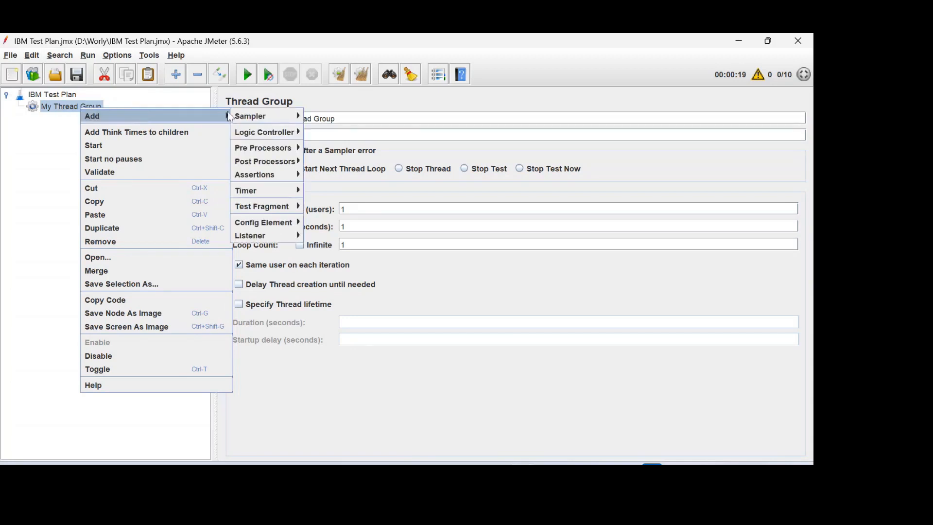
{"action": "mouse_move", "coordinate": [253, 121]}
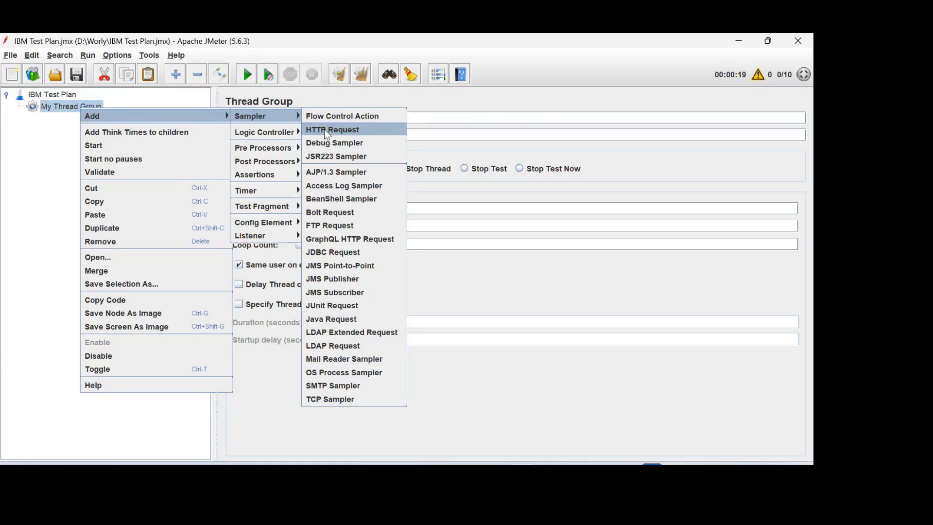
{"action": "left_click", "coordinate": [343, 131]}
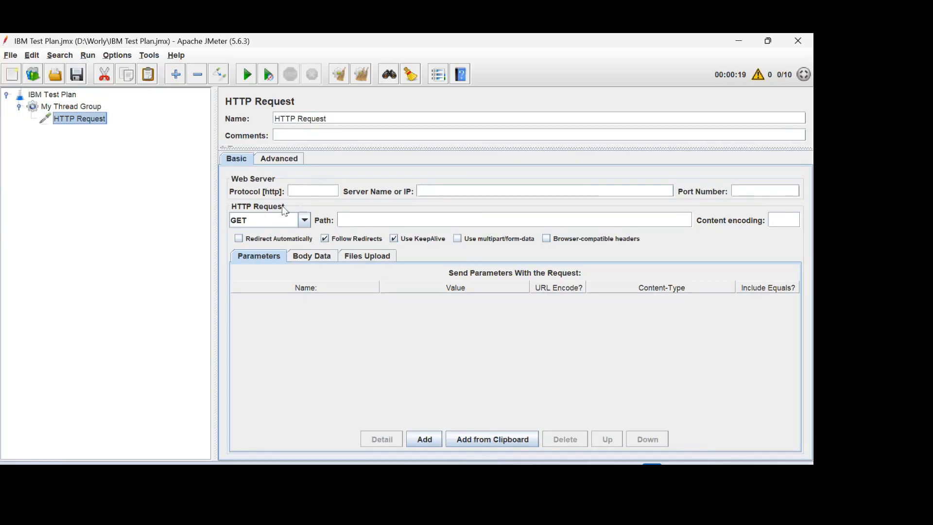
Look through the HTTP methods offered for the request, and switch to the Swagger UI Petstore page in the browser.
{"action": "left_click", "coordinate": [305, 222]}
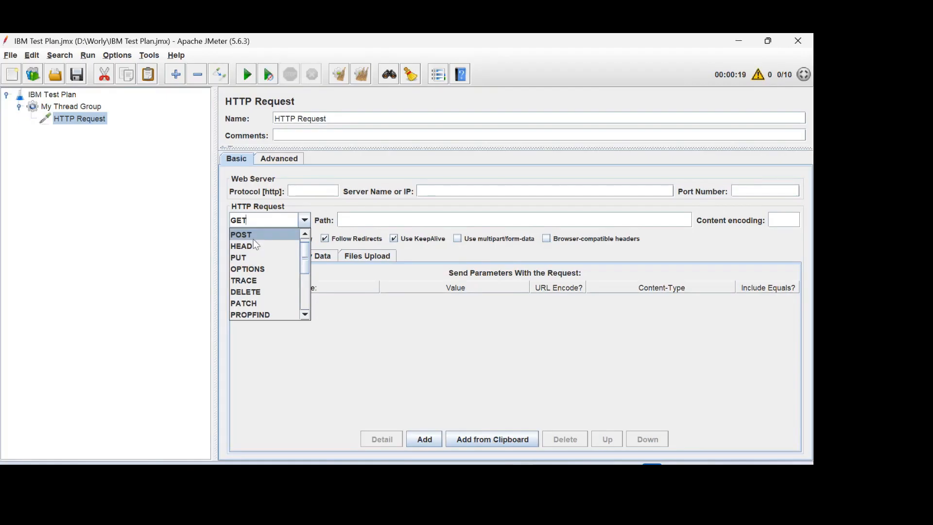
{"action": "left_click", "coordinate": [354, 351]}
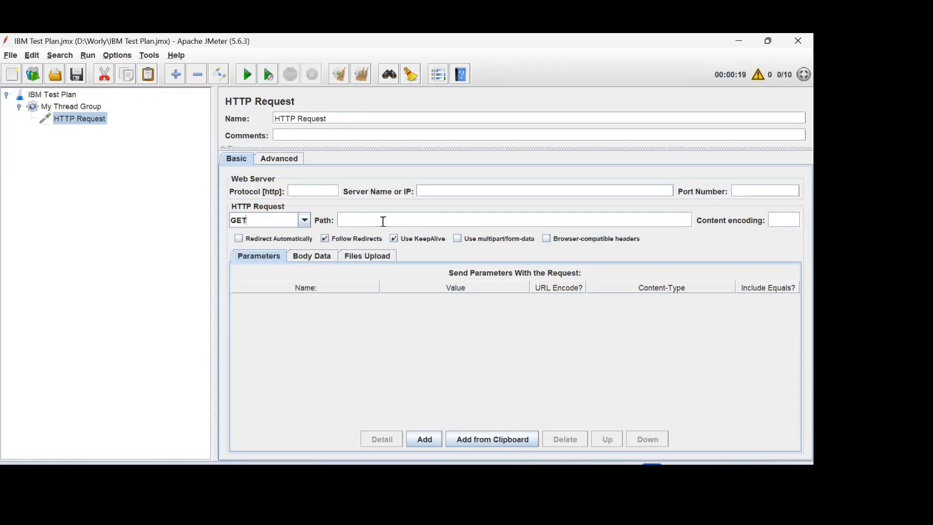
{"action": "key", "text": "alt+Tab"}
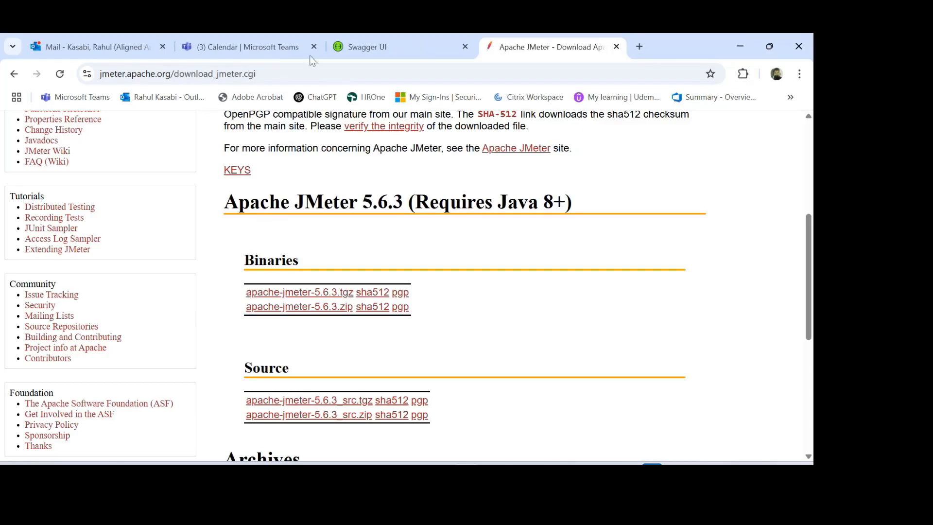
{"action": "left_click", "coordinate": [392, 54]}
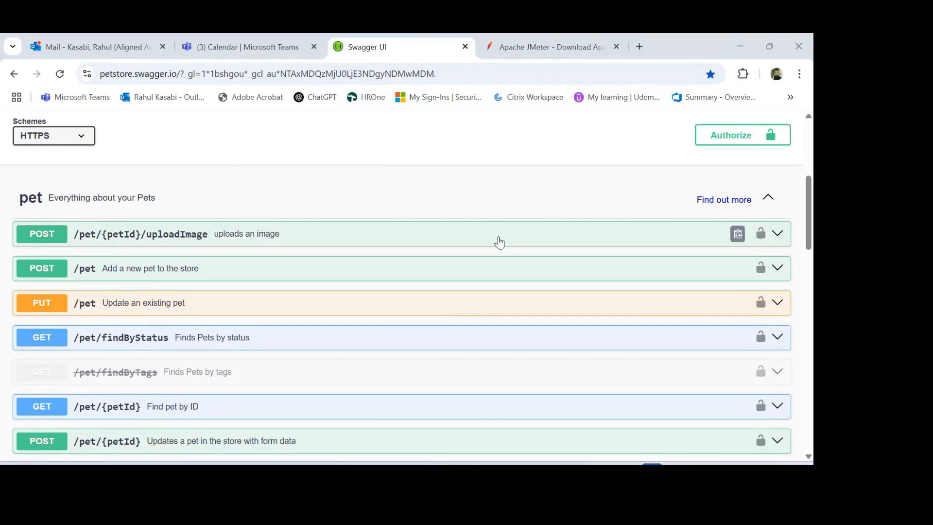
Try out the POST /pet operation on the Swagger page and execute it with the example body.
{"action": "scroll", "coordinate": [293, 210], "scroll_direction": "down", "scroll_amount": 1}
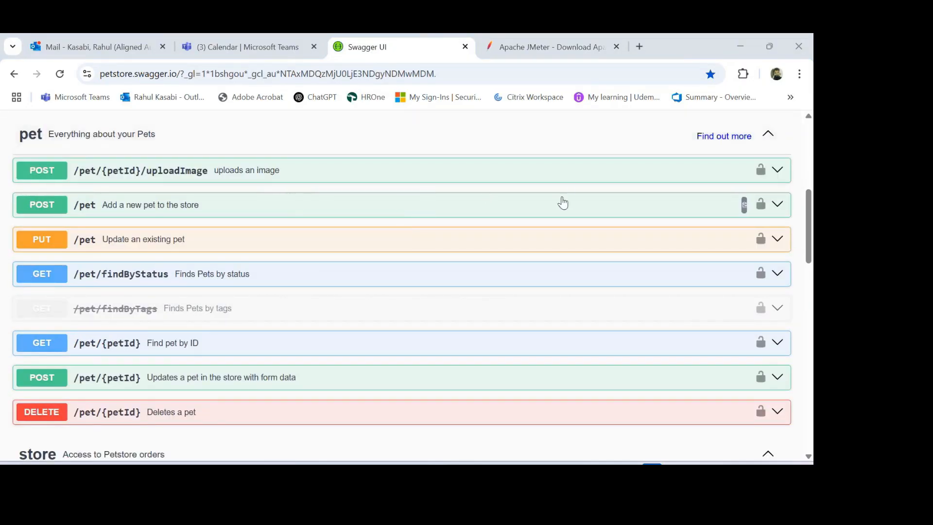
{"action": "left_click", "coordinate": [777, 204]}
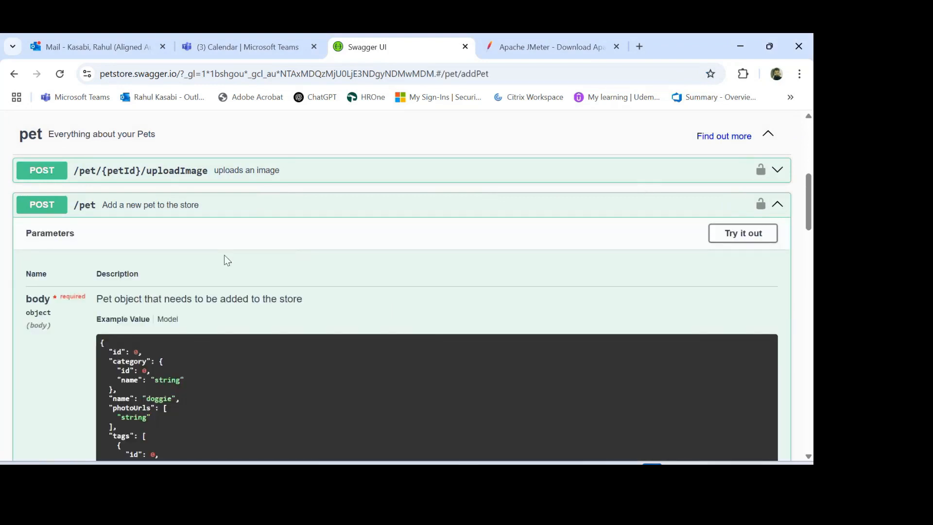
{"action": "left_click", "coordinate": [739, 235]}
{"action": "scroll", "coordinate": [369, 262], "scroll_direction": "down", "scroll_amount": 8}
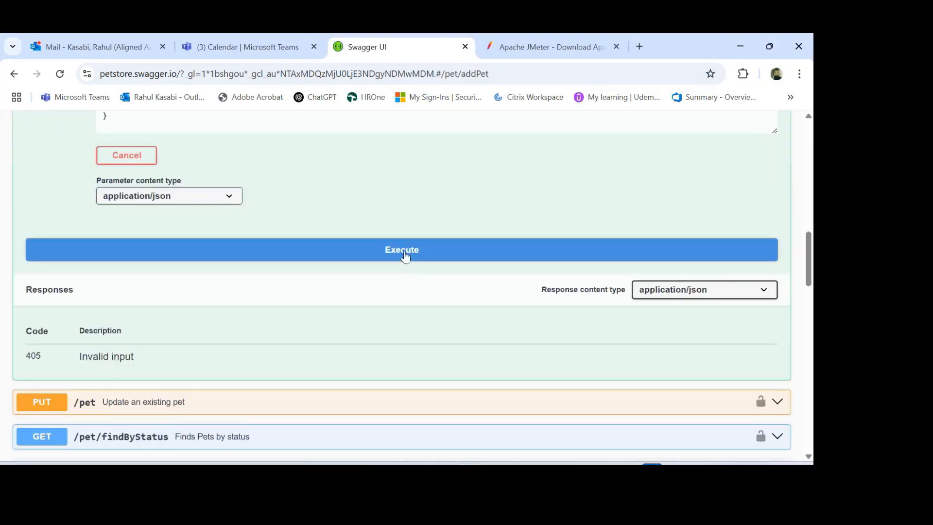
{"action": "left_click", "coordinate": [406, 251]}
{"action": "scroll", "coordinate": [395, 270], "scroll_direction": "down", "scroll_amount": 3}
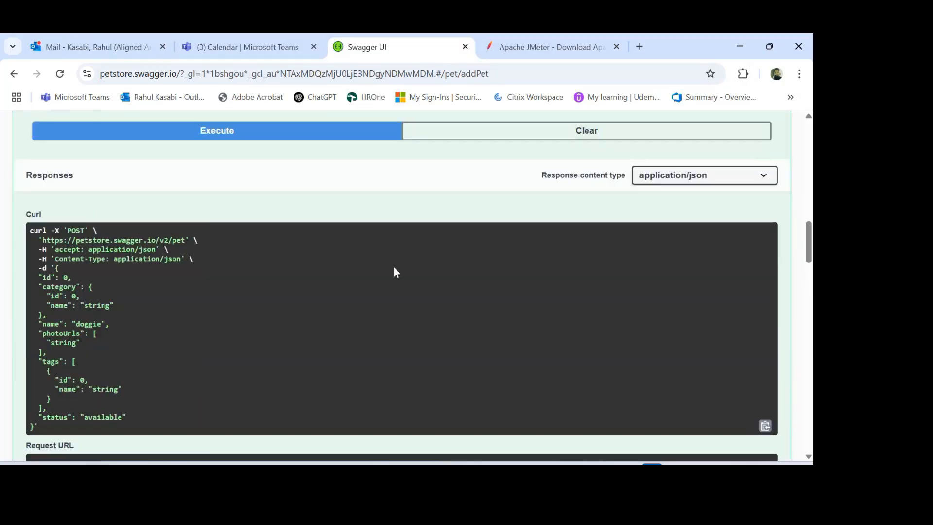
{"action": "scroll", "coordinate": [311, 248], "scroll_direction": "up", "scroll_amount": 1}
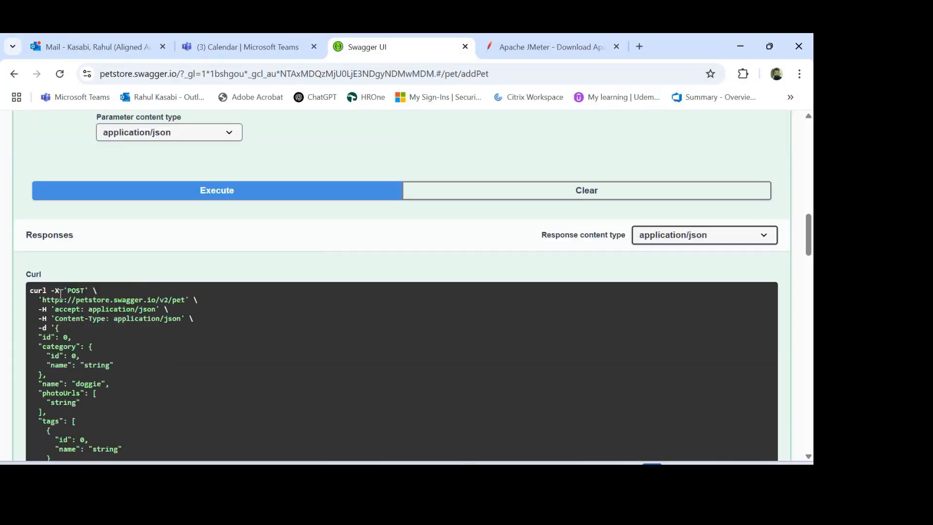
{"action": "left_click_drag", "start_coordinate": [43, 299], "coordinate": [185, 300]}
{"action": "key", "text": "ctrl+c"}
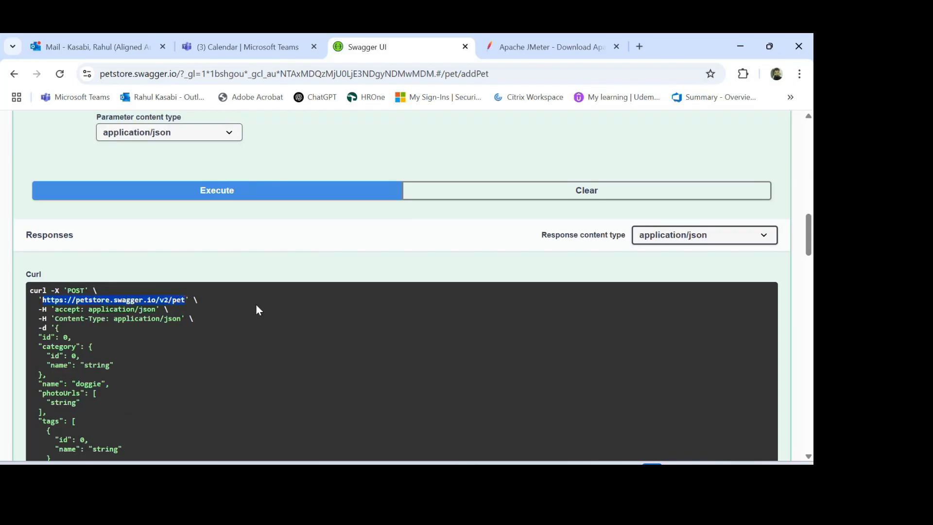
{"action": "key", "text": "alt+Tab"}
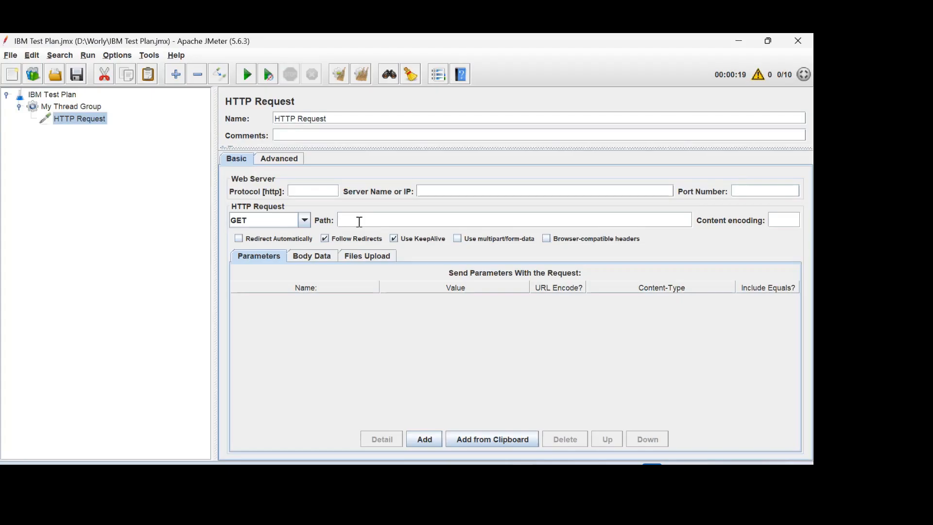
{"action": "key", "text": "ctrl+v"}
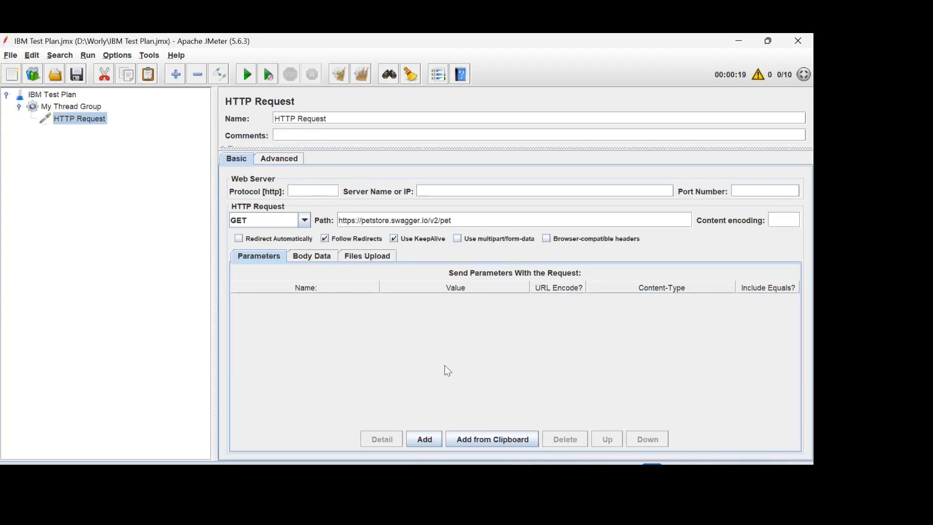
Check the method of the add-pet operation on the Swagger page and set the JMeter request's method to POST.
{"action": "key", "text": "alt+Tab"}
{"action": "scroll", "coordinate": [330, 327], "scroll_direction": "up", "scroll_amount": 2}
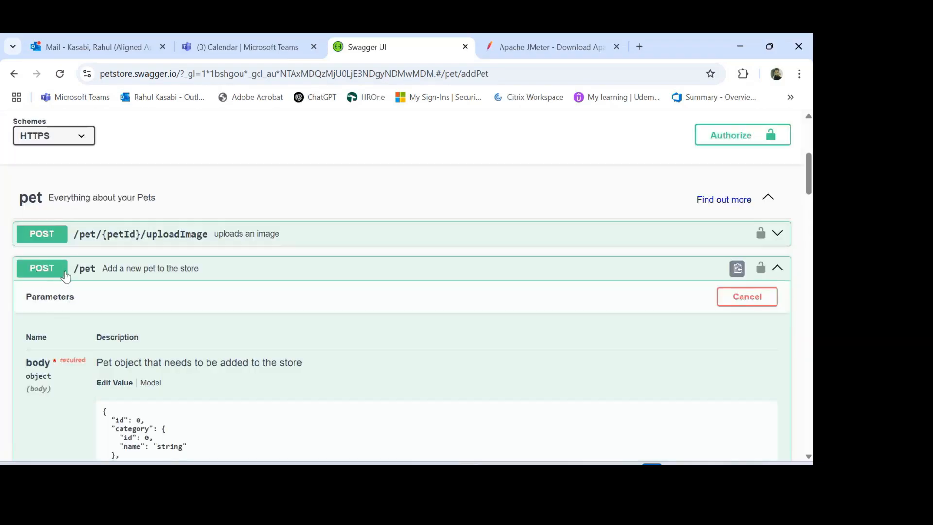
{"action": "scroll", "coordinate": [66, 275], "scroll_direction": "down", "scroll_amount": 1}
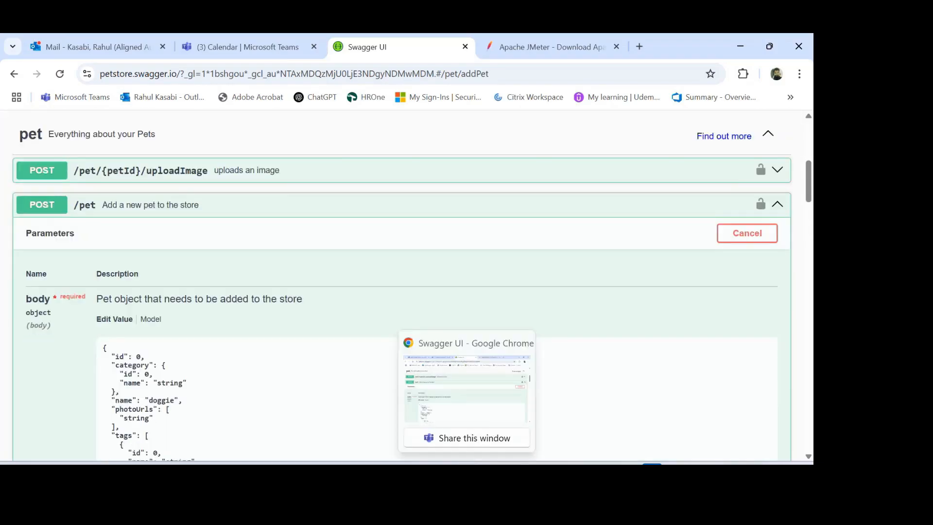
{"action": "key", "text": "alt+Tab"}
{"action": "left_click", "coordinate": [305, 220]}
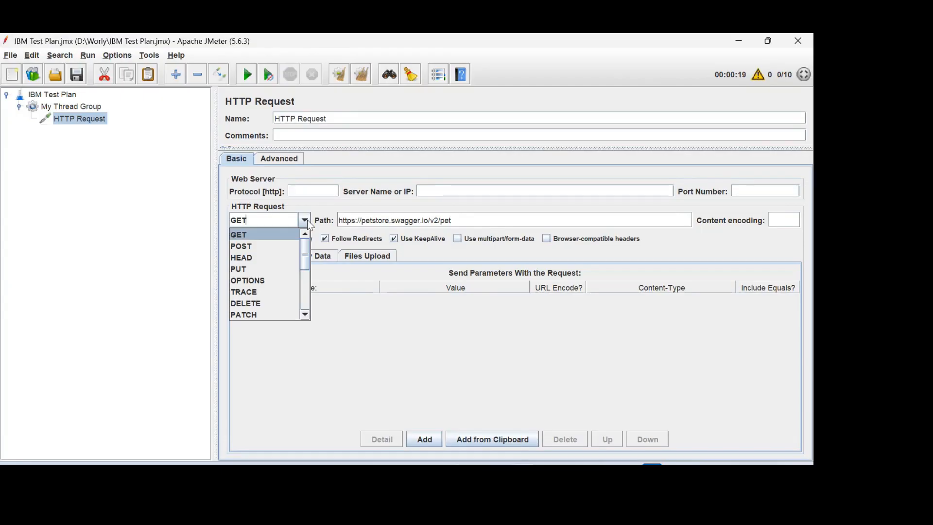
{"action": "left_click", "coordinate": [265, 246]}
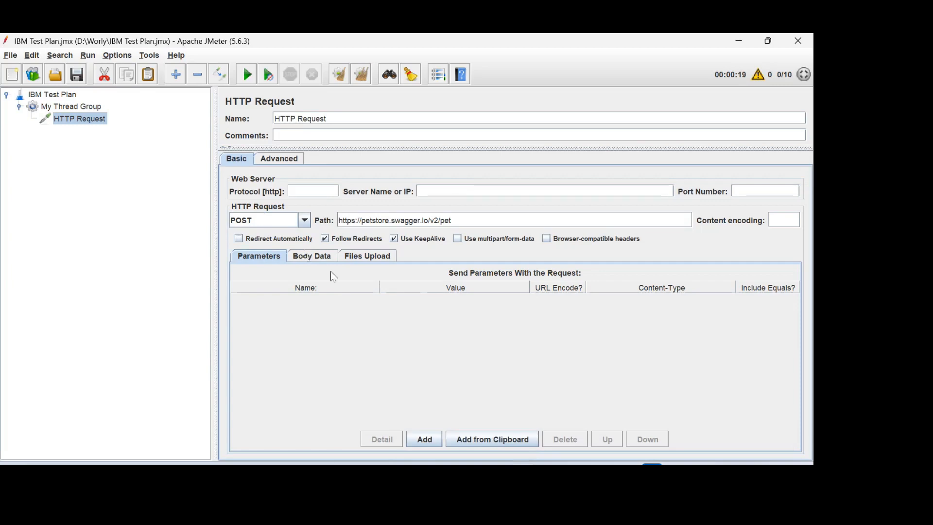
Copy the whole JSON example body of the POST /pet operation from the Swagger page.
{"action": "key", "text": "alt+Tab"}
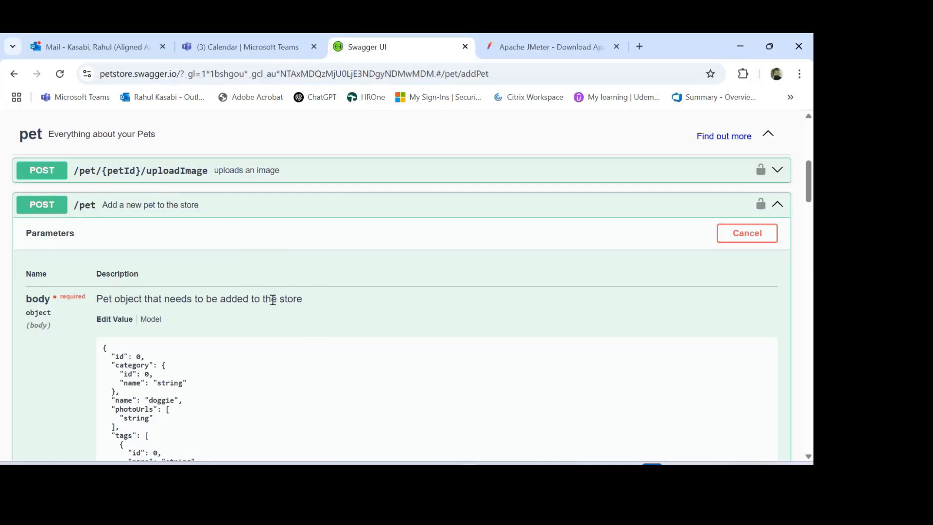
{"action": "scroll", "coordinate": [73, 238], "scroll_direction": "down", "scroll_amount": 1}
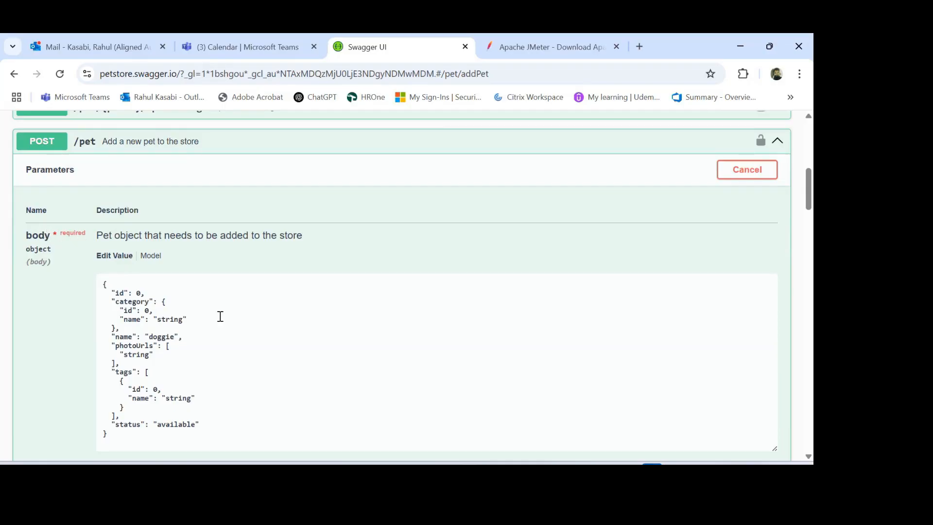
{"action": "scroll", "coordinate": [218, 316], "scroll_direction": "down", "scroll_amount": 1}
{"action": "left_click_drag", "start_coordinate": [109, 371], "coordinate": [99, 226]}
{"action": "key", "text": "ctrl+c"}
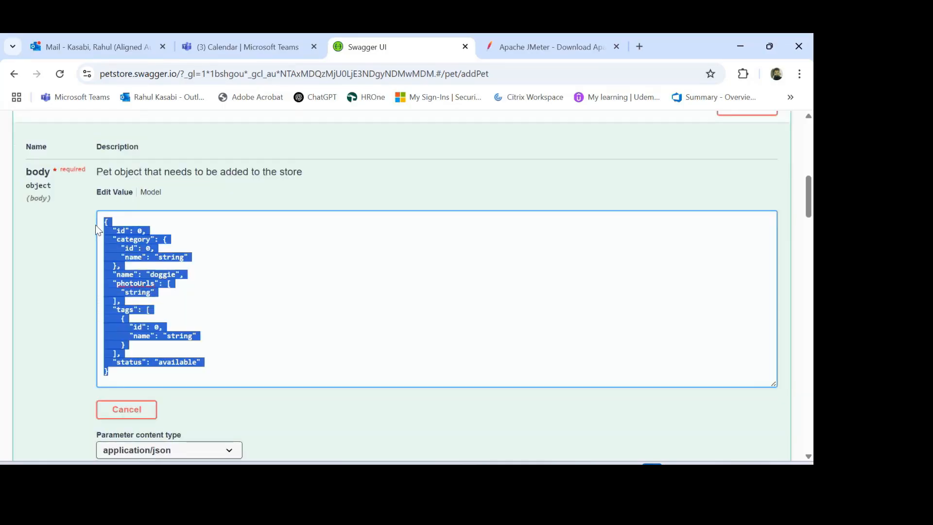
{"action": "left_click", "coordinate": [342, 269]}
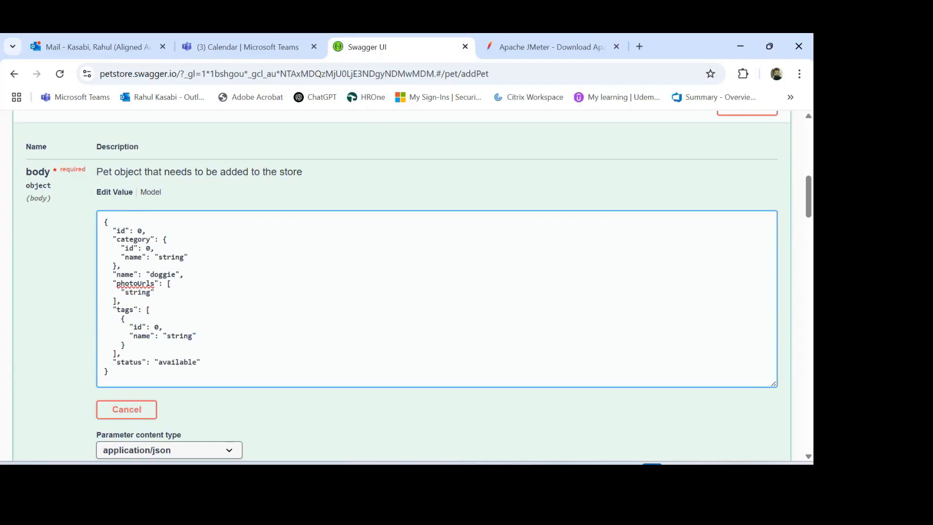
Paste the copied pet JSON into the HTTP Request's body data in JMeter.
{"action": "left_click", "coordinate": [480, 401]}
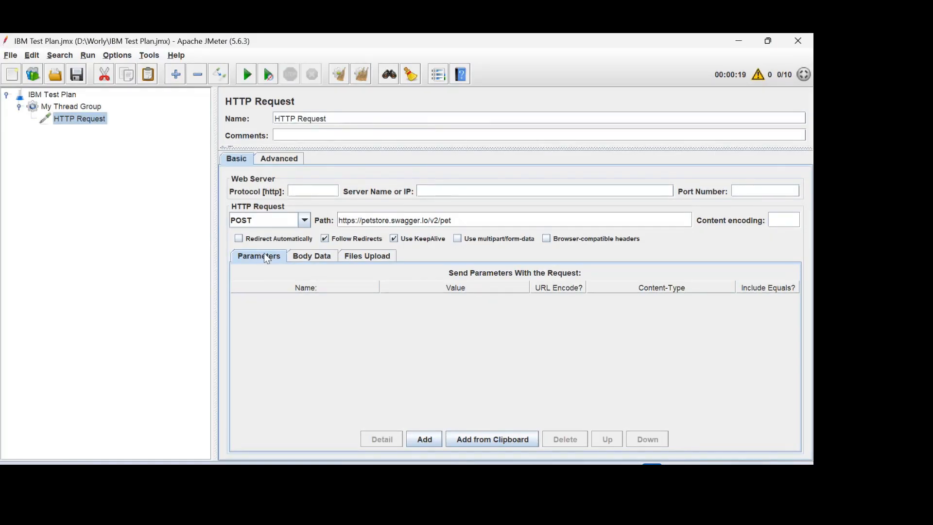
{"action": "left_click", "coordinate": [328, 257]}
{"action": "left_click", "coordinate": [375, 258]}
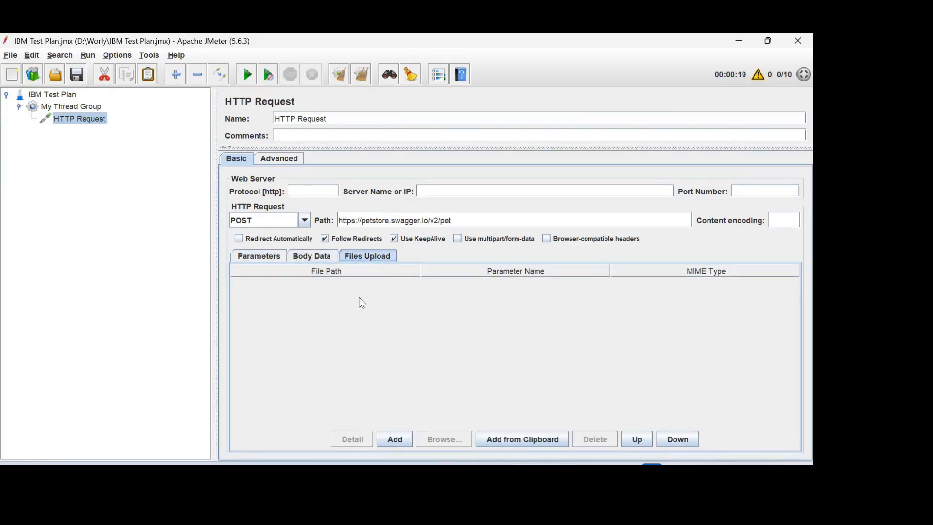
{"action": "left_click", "coordinate": [326, 257]}
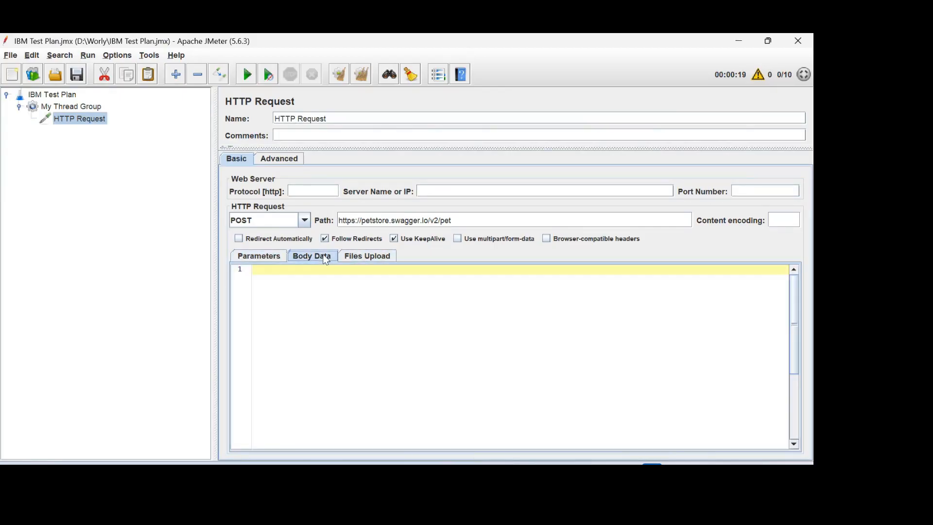
{"action": "left_click", "coordinate": [309, 282]}
{"action": "key", "text": "ctrl+v"}
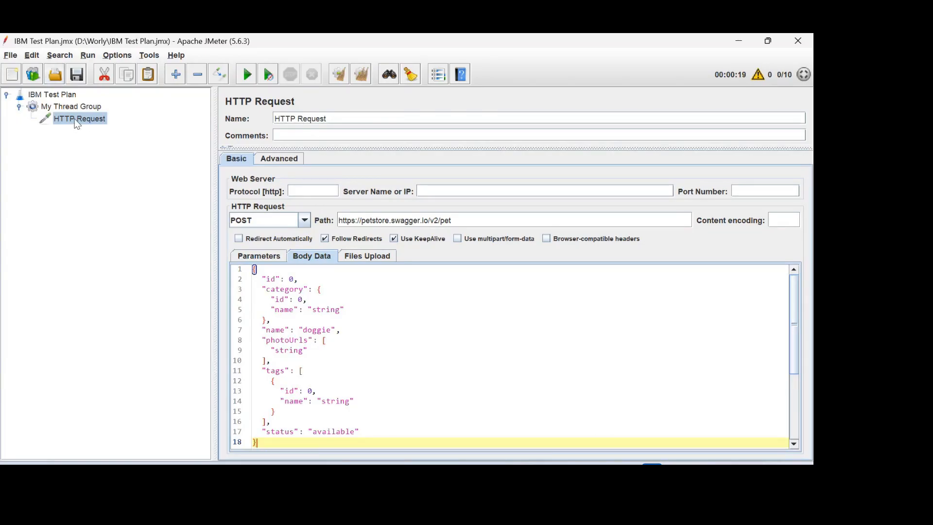
Rename the HTTP Request sampler as POST Request.
{"action": "double_click", "coordinate": [287, 119]}
{"action": "type", "text": "POST"}
{"action": "left_click", "coordinate": [93, 107]}
{"action": "left_click", "coordinate": [89, 119]}
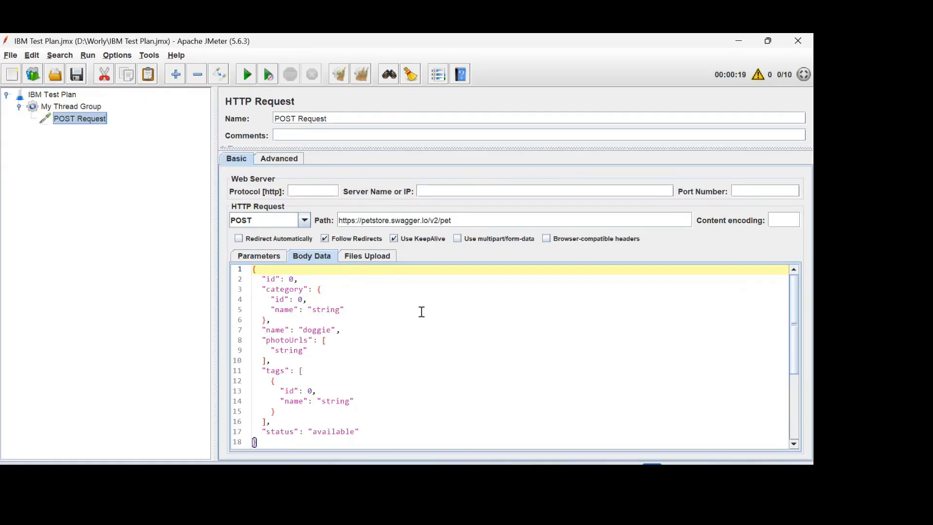
{"action": "left_click_drag", "start_coordinate": [359, 439], "coordinate": [257, 278]}
{"action": "left_click", "coordinate": [408, 369]}
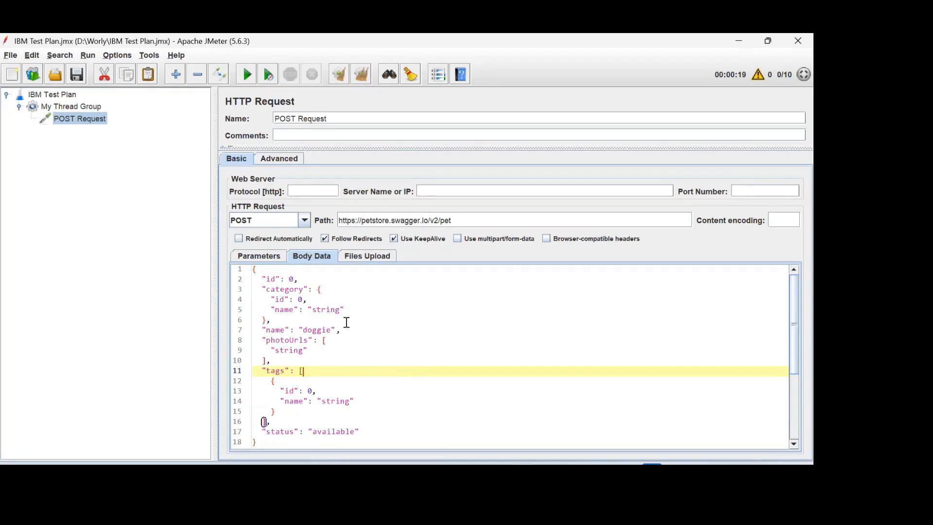
Add an HTTP Header Manager config element under POST Request.
{"action": "right_click", "coordinate": [87, 118]}
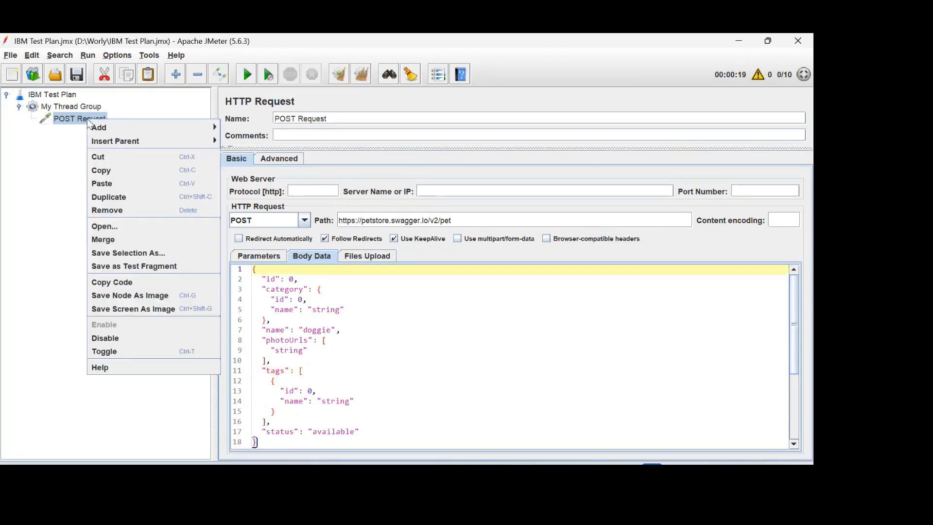
{"action": "mouse_move", "coordinate": [132, 126]}
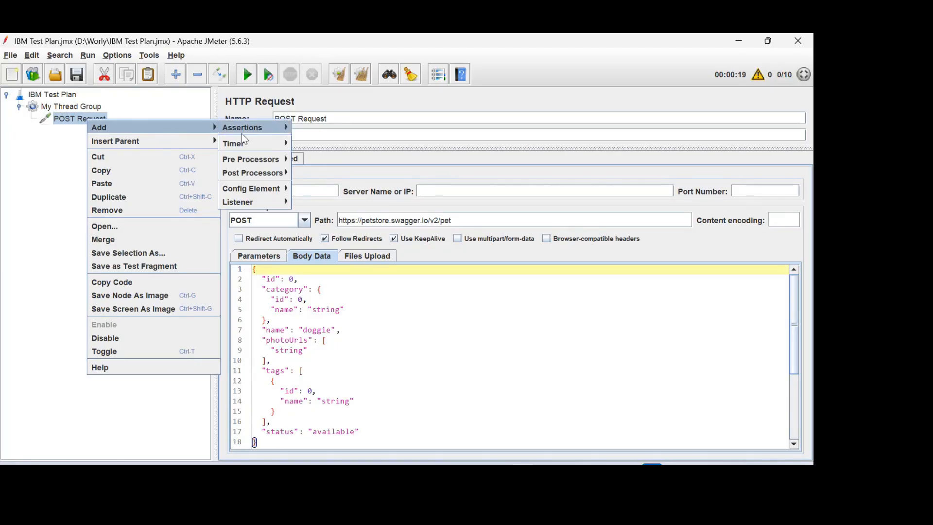
{"action": "mouse_move", "coordinate": [270, 194]}
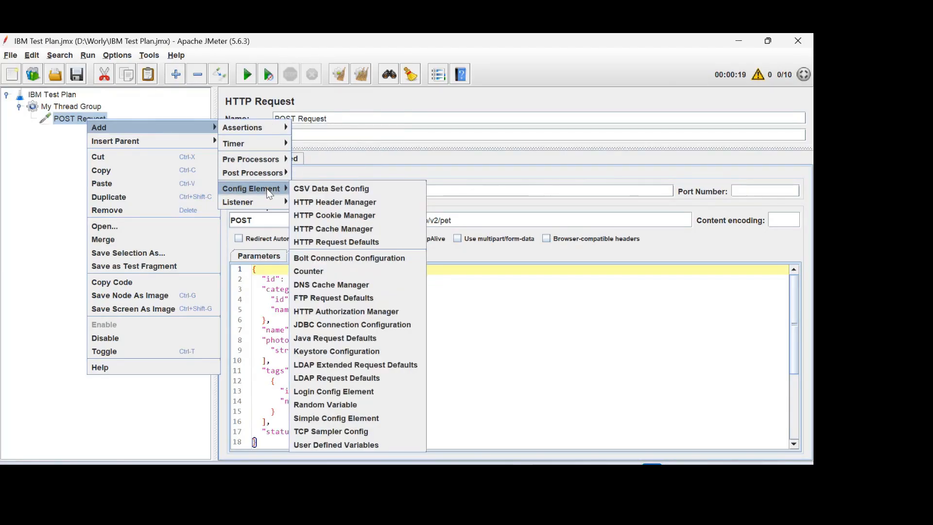
{"action": "left_click", "coordinate": [332, 202]}
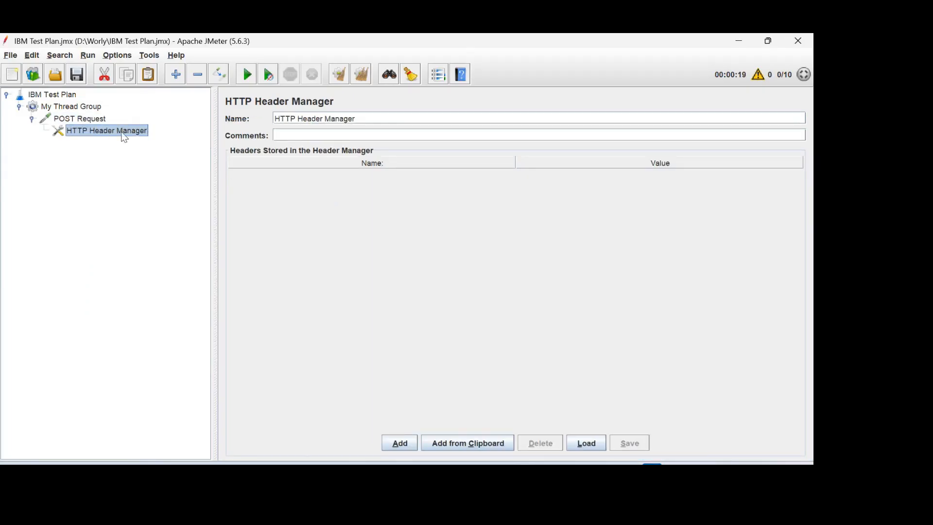
Rename the HTTP Header Manager as POST Header Manager.
{"action": "double_click", "coordinate": [287, 119]}
{"action": "type", "text": "POST"}
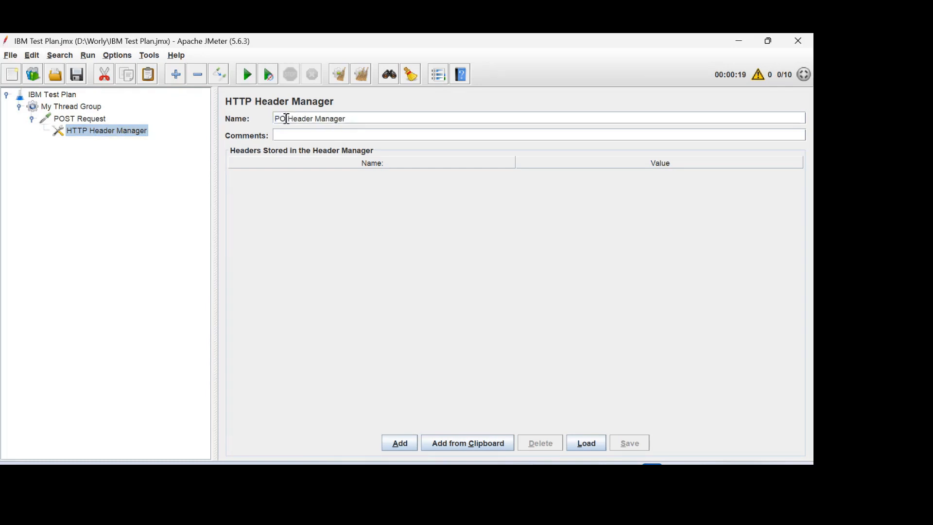
{"action": "left_click", "coordinate": [107, 121]}
{"action": "left_click", "coordinate": [116, 131]}
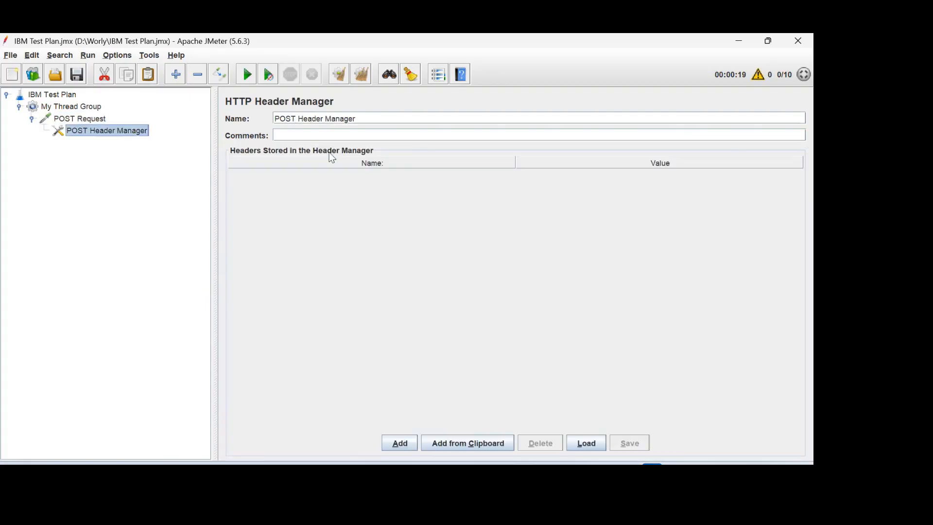
Add an empty header row to POST Header Manager and check the parameter content type on the Swagger page.
{"action": "left_click", "coordinate": [403, 443]}
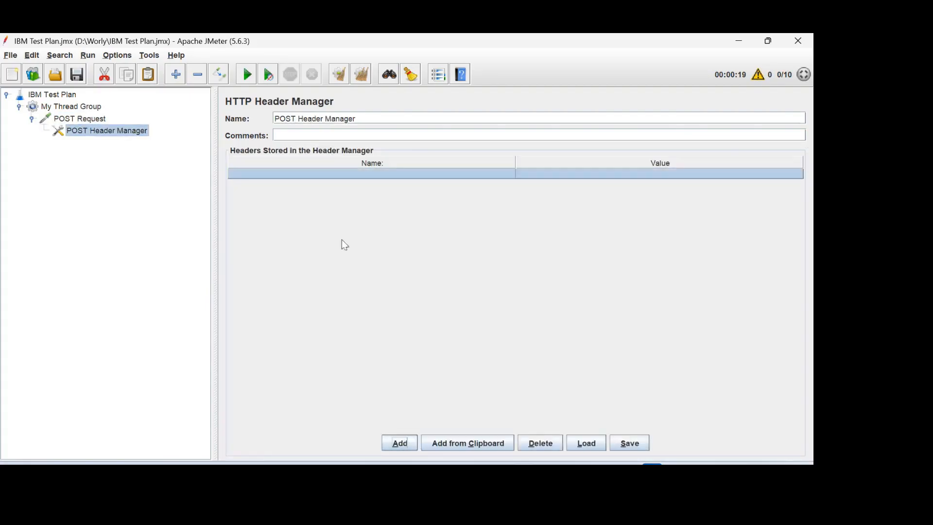
{"action": "double_click", "coordinate": [400, 174]}
{"action": "left_click", "coordinate": [545, 472]}
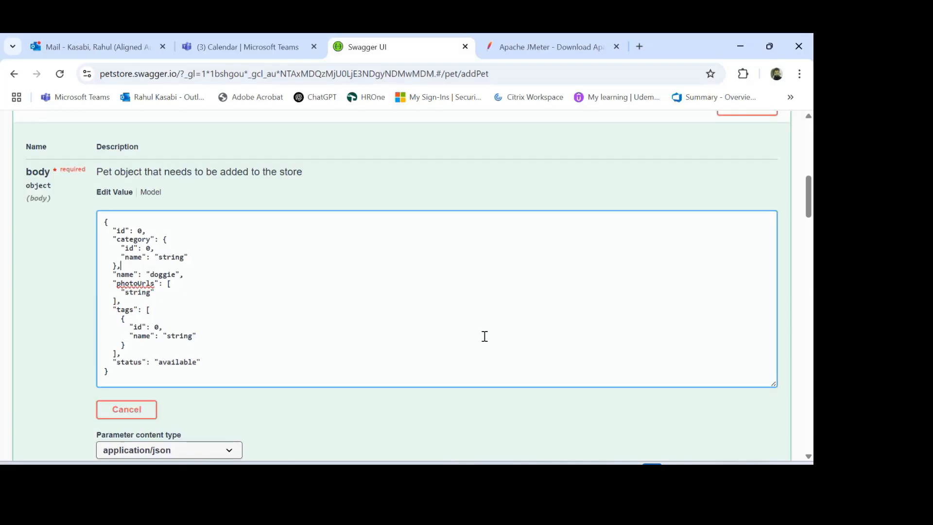
{"action": "scroll", "coordinate": [368, 281], "scroll_direction": "down", "scroll_amount": 5}
{"action": "scroll", "coordinate": [368, 285], "scroll_direction": "up", "scroll_amount": 4}
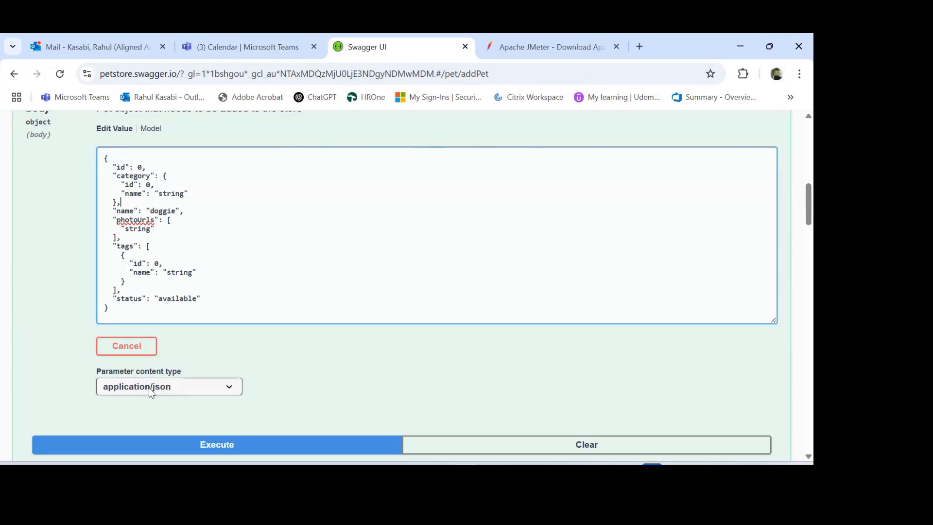
{"action": "key", "text": "alt+Tab"}
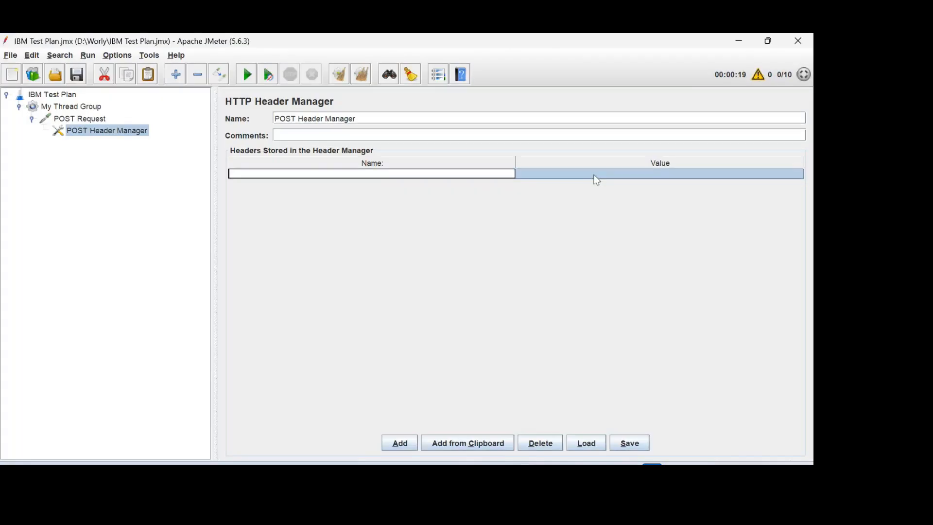
Copy Content-Type from Content_Type.txt in Notepad and paste it as the new header's name in JMeter.
{"action": "left_click", "coordinate": [546, 473]}
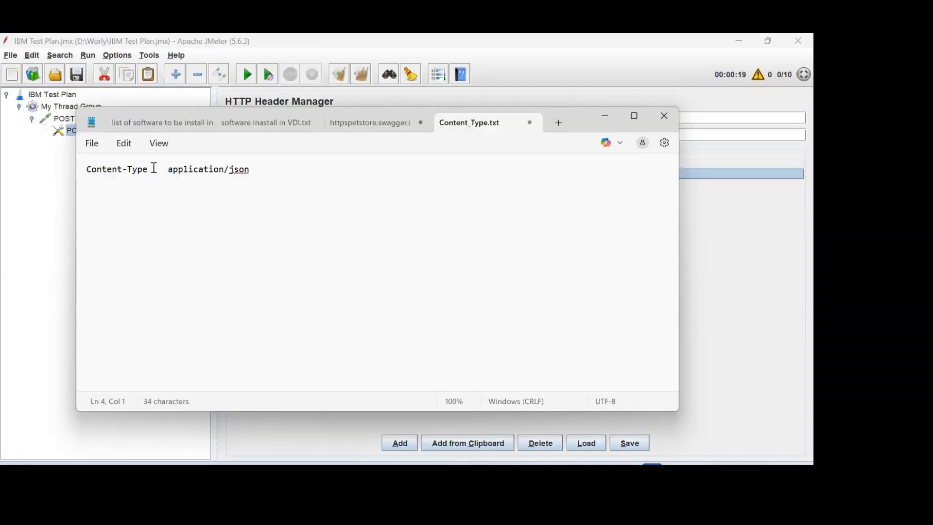
{"action": "left_click_drag", "start_coordinate": [149, 169], "coordinate": [81, 166]}
{"action": "key", "text": "ctrl+c"}
{"action": "left_click", "coordinate": [750, 262]}
{"action": "key", "text": "ctrl+v"}
Copy application/json from Content_Type.txt in Notepad and paste it as the Content-Type header's value in JMeter.
{"action": "key", "text": "alt+Tab"}
{"action": "left_click", "coordinate": [252, 168]}
{"action": "left_click_drag", "start_coordinate": [252, 168], "coordinate": [170, 164]}
{"action": "key", "text": "ctrl+c"}
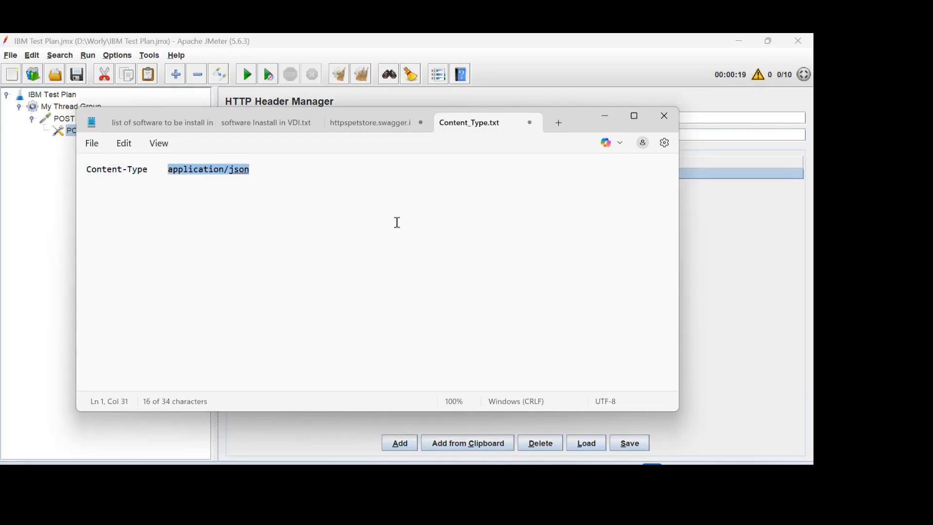
{"action": "left_click", "coordinate": [736, 222]}
{"action": "left_click", "coordinate": [613, 174]}
{"action": "left_click", "coordinate": [611, 174]}
{"action": "key", "text": "ctrl+v"}
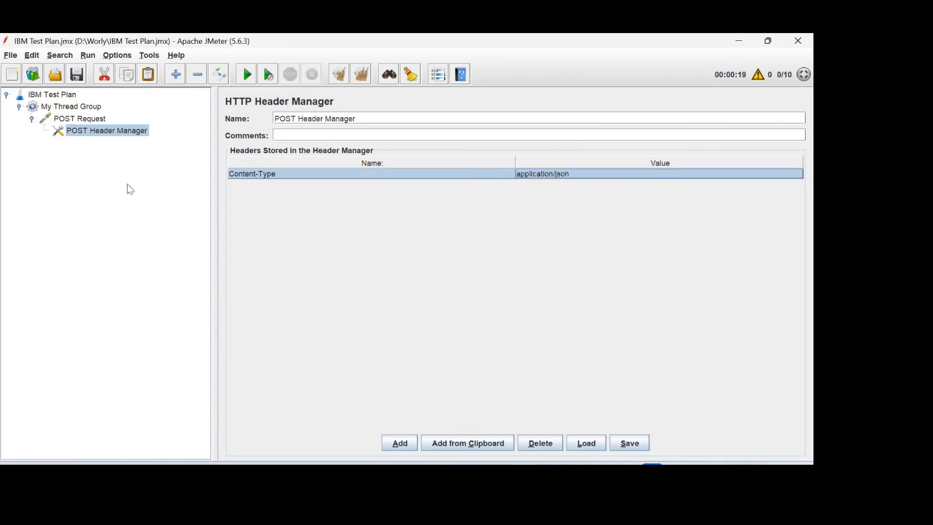
Review the POST Request's setup and add a View Results Tree listener to My Thread Group.
{"action": "left_click", "coordinate": [92, 119]}
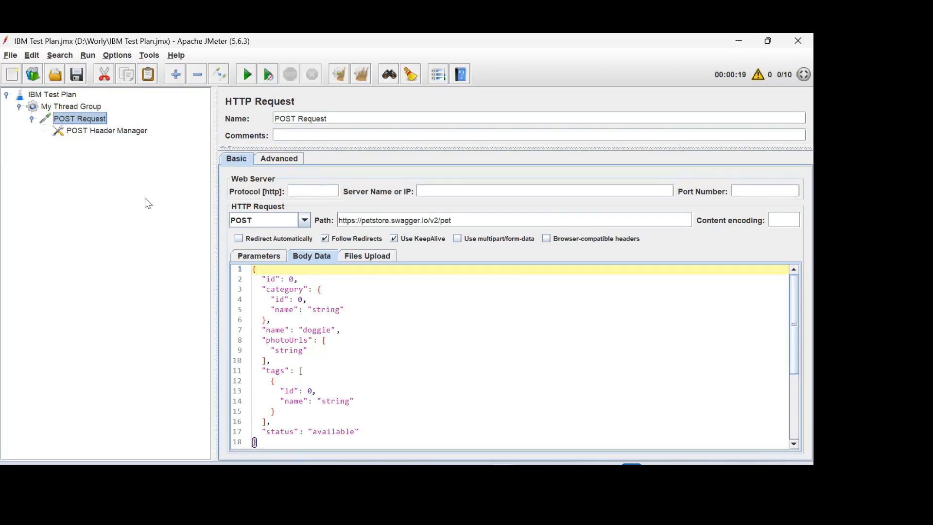
{"action": "left_click", "coordinate": [74, 107]}
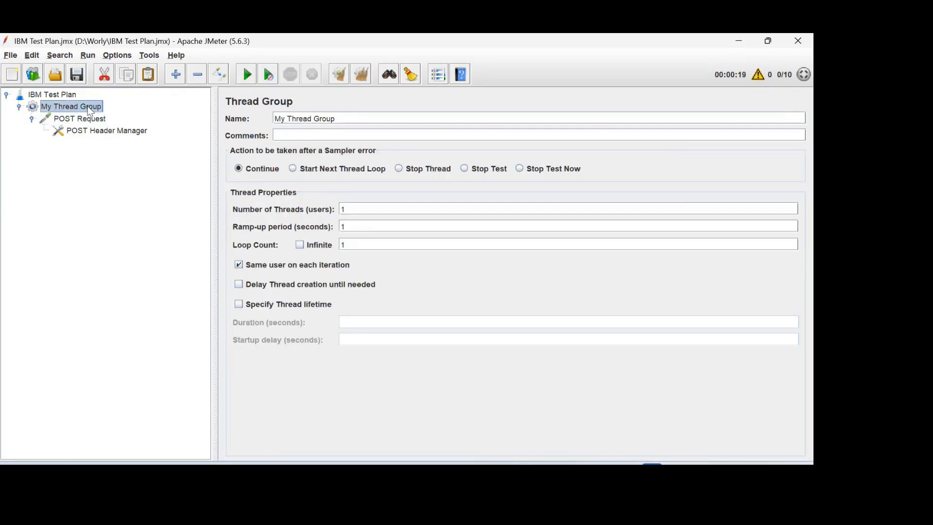
{"action": "right_click", "coordinate": [90, 111]}
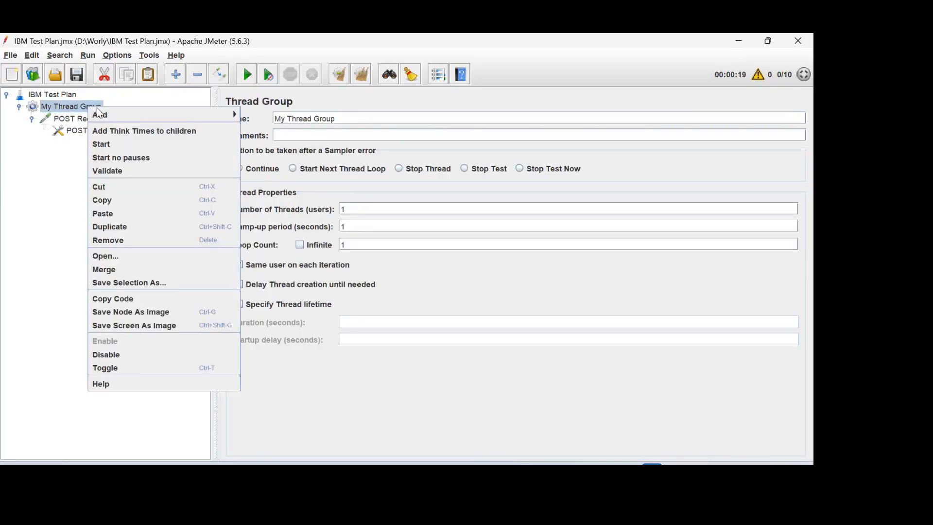
{"action": "mouse_move", "coordinate": [203, 120]}
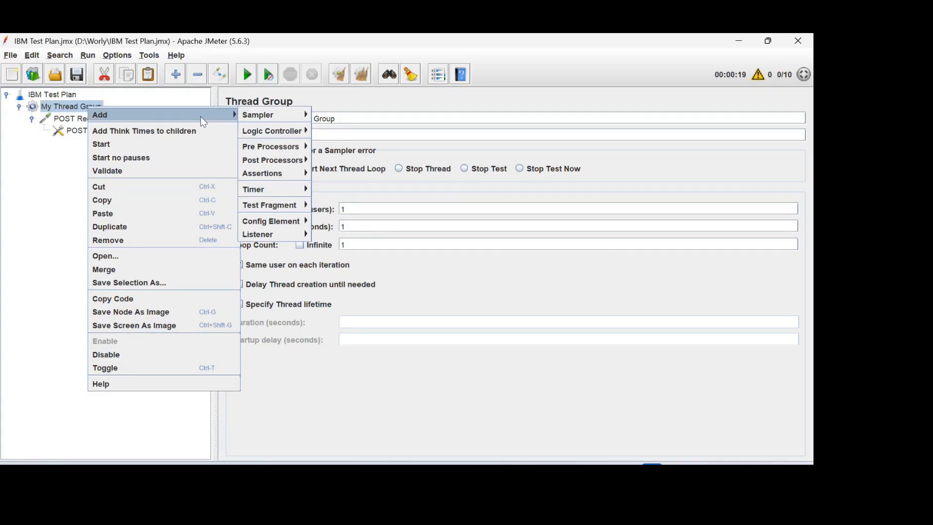
{"action": "mouse_move", "coordinate": [272, 234]}
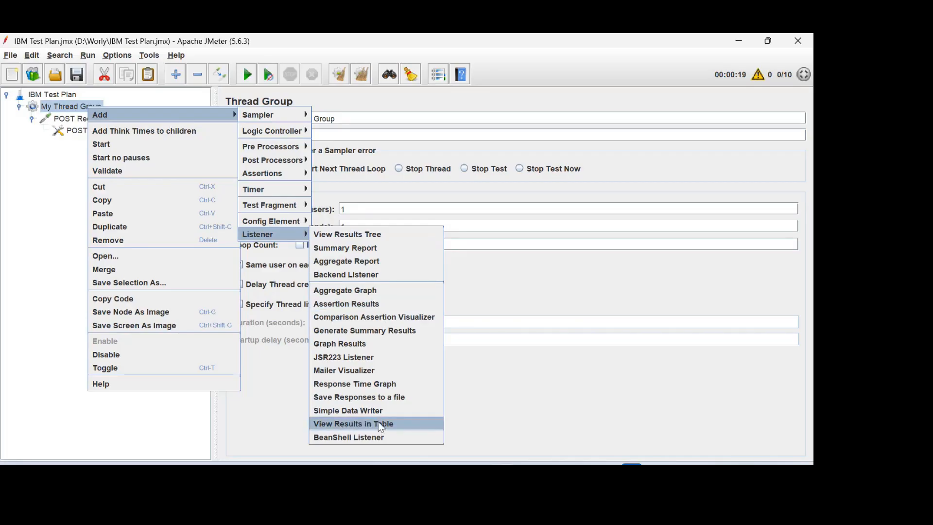
{"action": "left_click", "coordinate": [330, 234]}
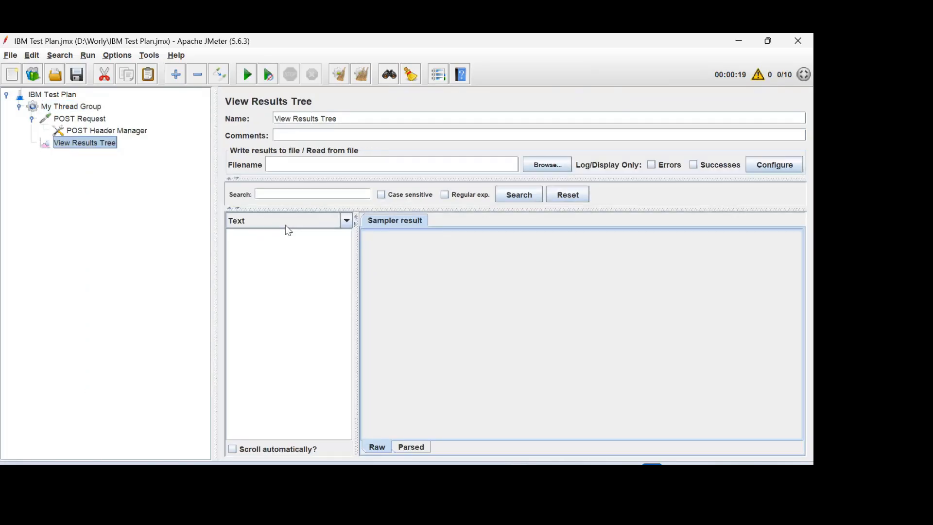
Add a View Results in Table listener to My Thread Group.
{"action": "right_click", "coordinate": [82, 110]}
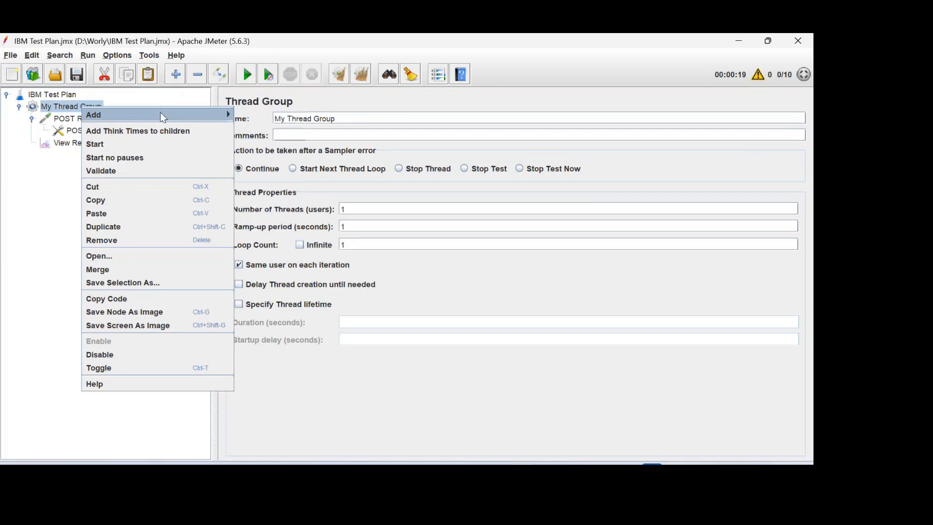
{"action": "mouse_move", "coordinate": [161, 112]}
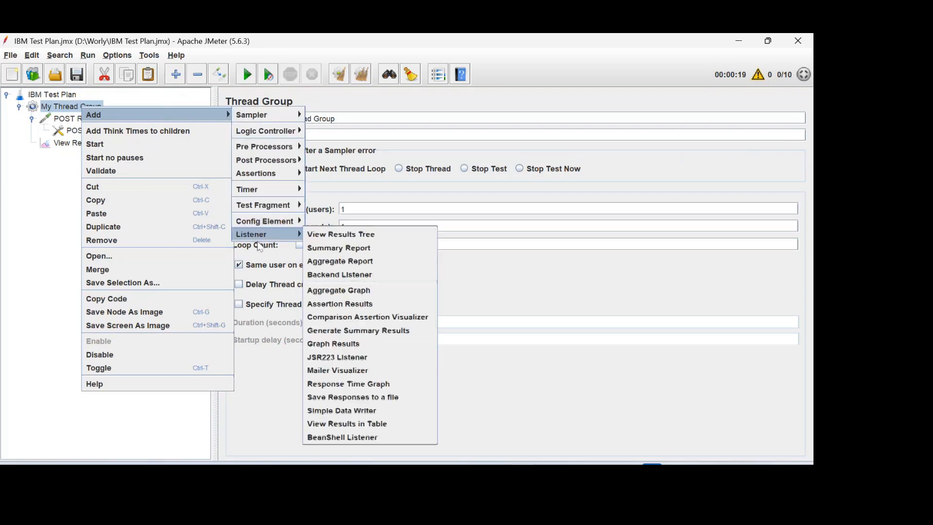
{"action": "left_click", "coordinate": [328, 423]}
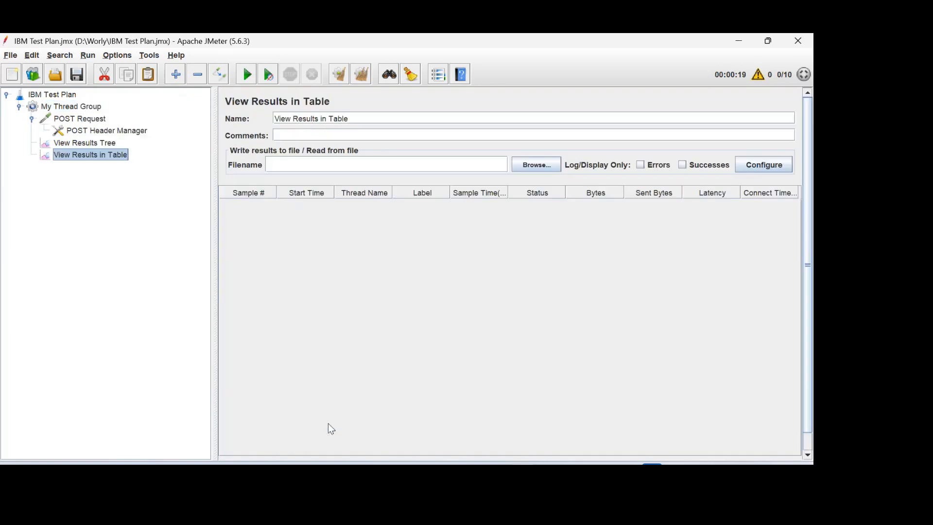
Run the test plan with View Results in Table open and widen the table's Thread Name column.
{"action": "left_click", "coordinate": [106, 144]}
{"action": "left_click", "coordinate": [112, 154]}
{"action": "left_click", "coordinate": [247, 75]}
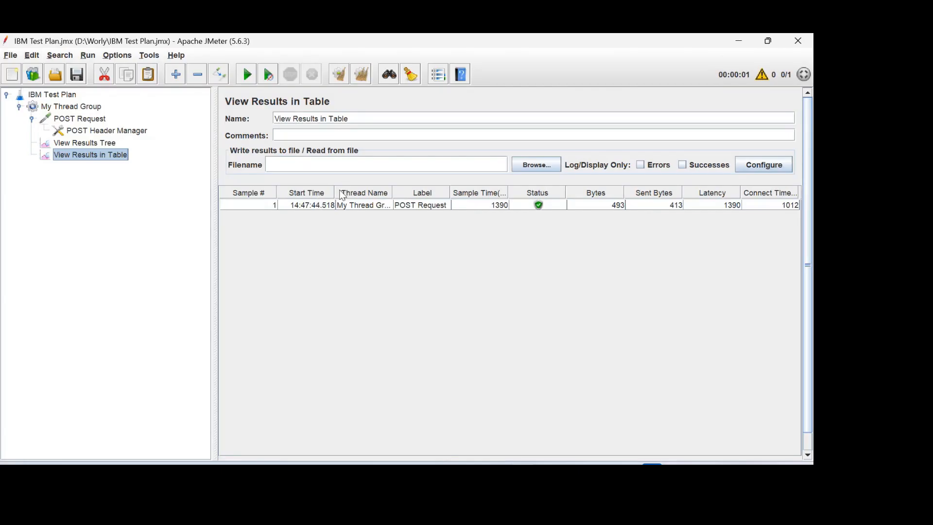
{"action": "left_click_drag", "start_coordinate": [392, 187], "coordinate": [422, 193]}
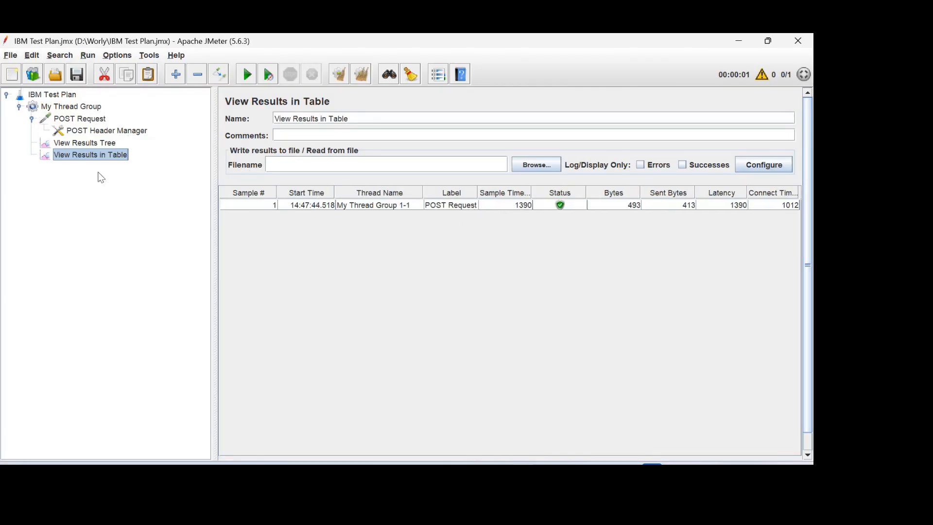
Add a second HTTP Request sampler to My Thread Group.
{"action": "left_click", "coordinate": [73, 109]}
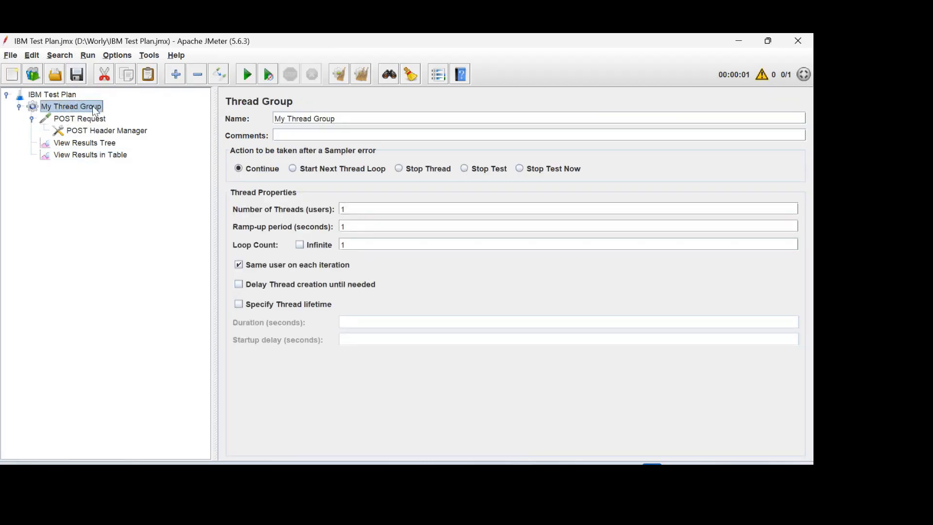
{"action": "right_click", "coordinate": [95, 112]}
{"action": "mouse_move", "coordinate": [180, 112]}
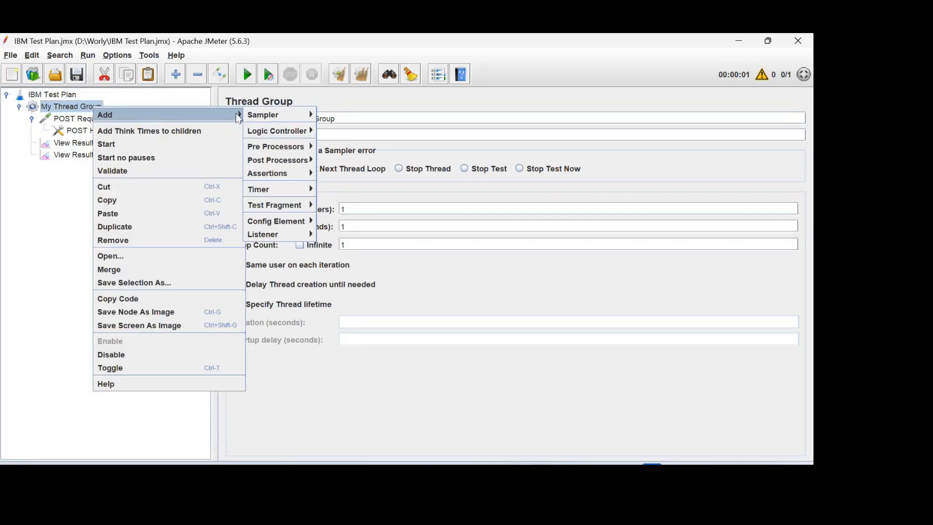
{"action": "mouse_move", "coordinate": [273, 115]}
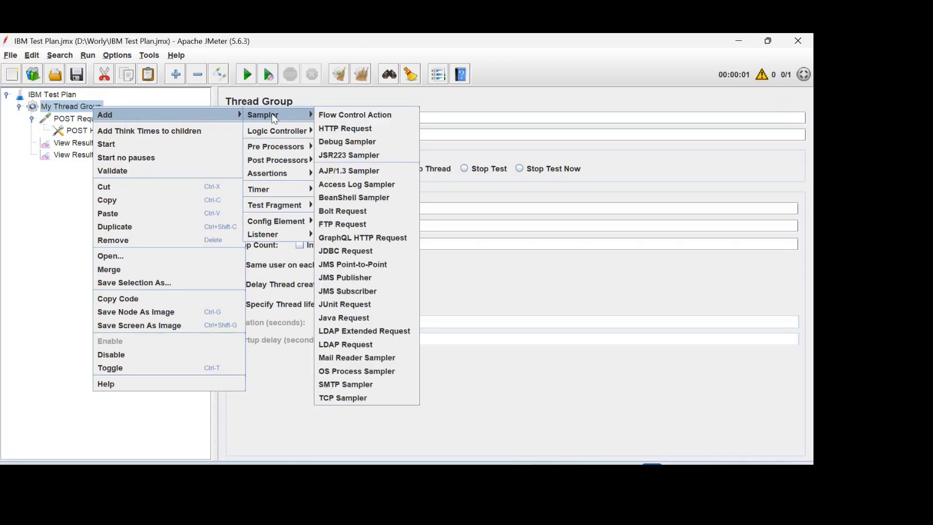
{"action": "left_click", "coordinate": [342, 128]}
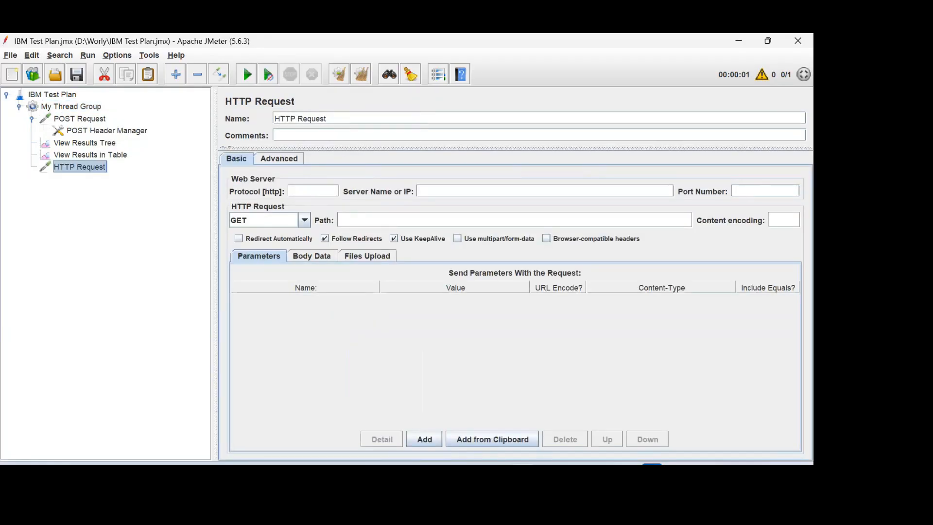
On the Swagger page, collapse POST /pet, then try out and execute GET /store/inventory.
{"action": "key", "text": "alt+Tab"}
{"action": "scroll", "coordinate": [577, 265], "scroll_direction": "up", "scroll_amount": 1}
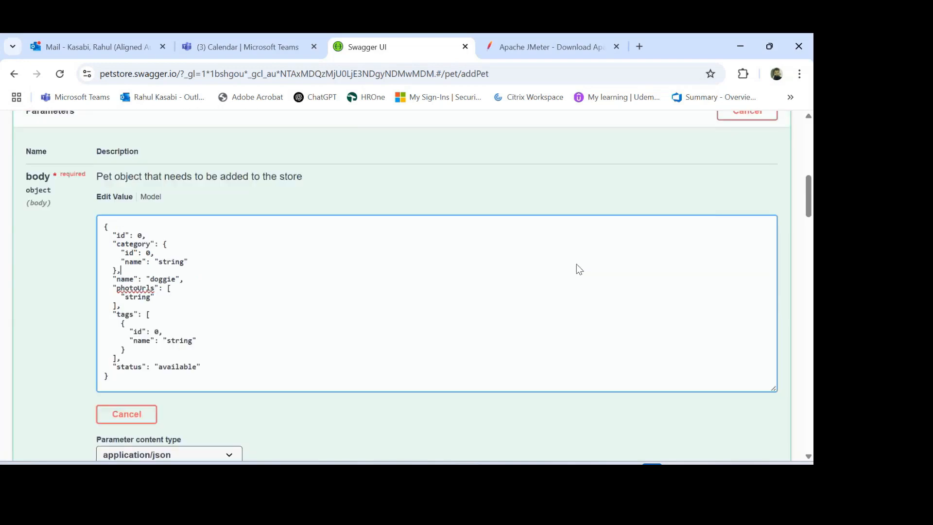
{"action": "scroll", "coordinate": [766, 316], "scroll_direction": "up", "scroll_amount": 5}
{"action": "scroll", "coordinate": [768, 333], "scroll_direction": "down", "scroll_amount": 2}
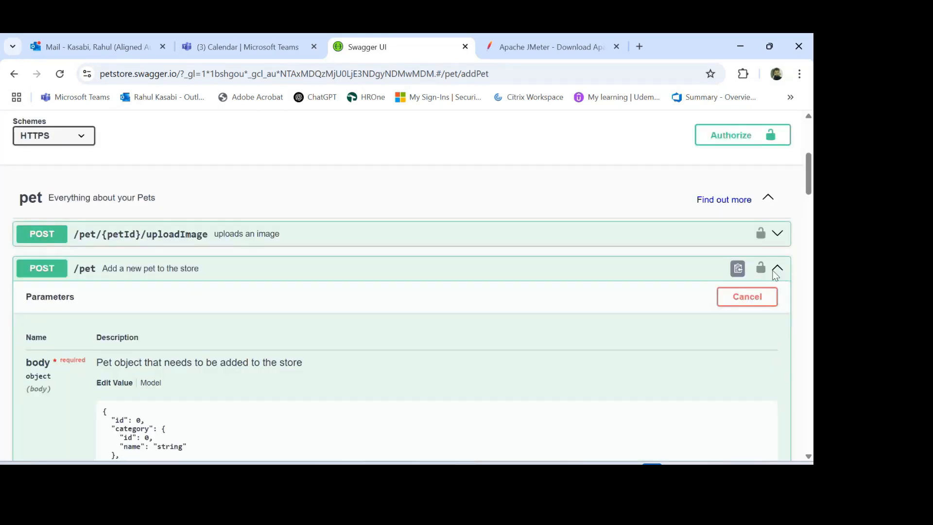
{"action": "left_click", "coordinate": [776, 269]}
{"action": "scroll", "coordinate": [661, 193], "scroll_direction": "down", "scroll_amount": 8}
{"action": "left_click", "coordinate": [777, 173]}
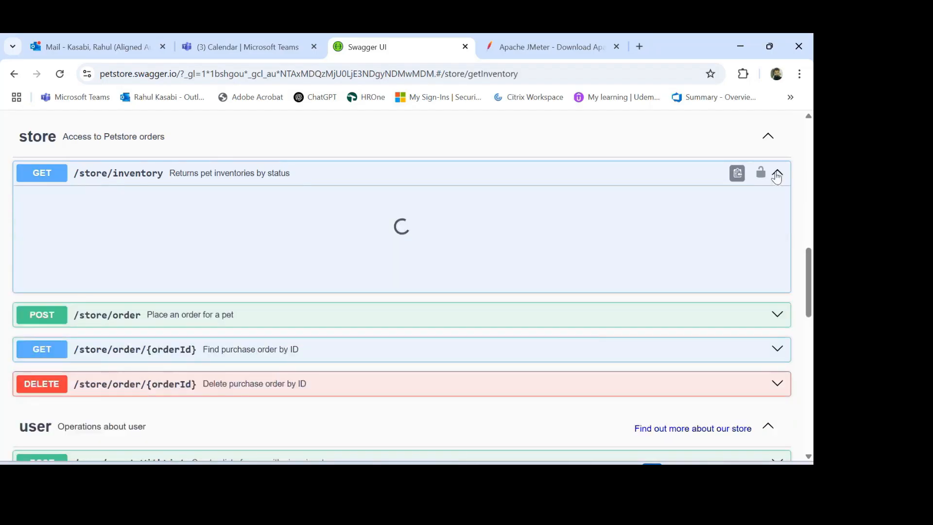
{"action": "left_click", "coordinate": [744, 252]}
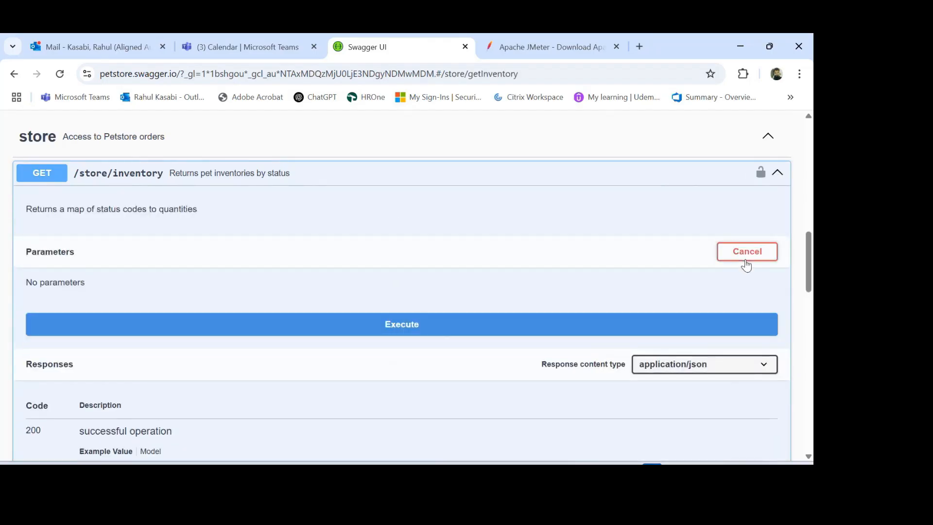
{"action": "left_click", "coordinate": [438, 323]}
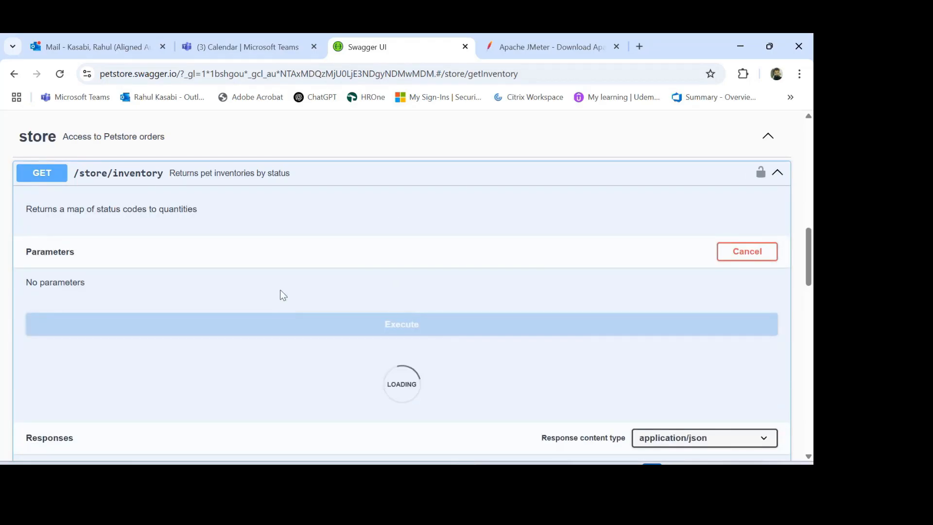
{"action": "scroll", "coordinate": [281, 294], "scroll_direction": "down", "scroll_amount": 3}
{"action": "left_click_drag", "start_coordinate": [42, 311], "coordinate": [234, 312]}
{"action": "key", "text": "ctrl+c"}
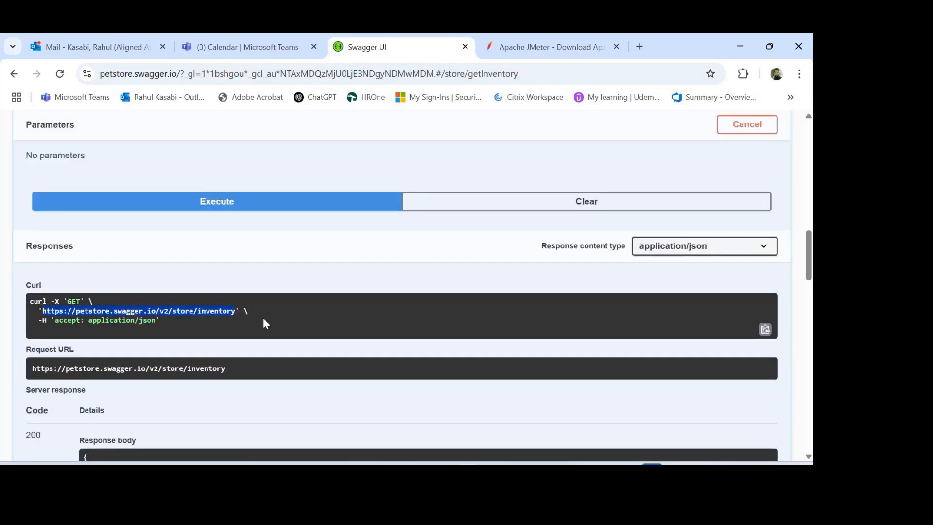
{"action": "key", "text": "alt+Tab"}
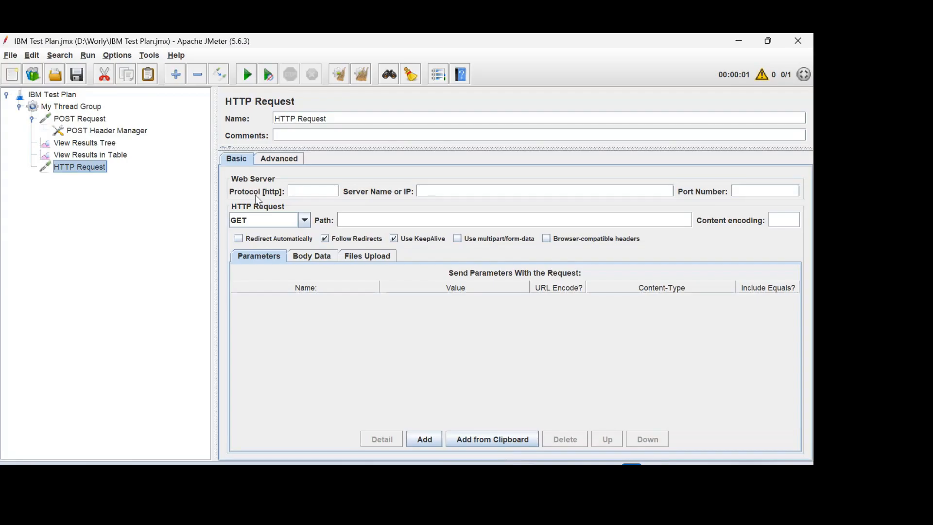
{"action": "left_click", "coordinate": [387, 220]}
{"action": "key", "text": "ctrl+v"}
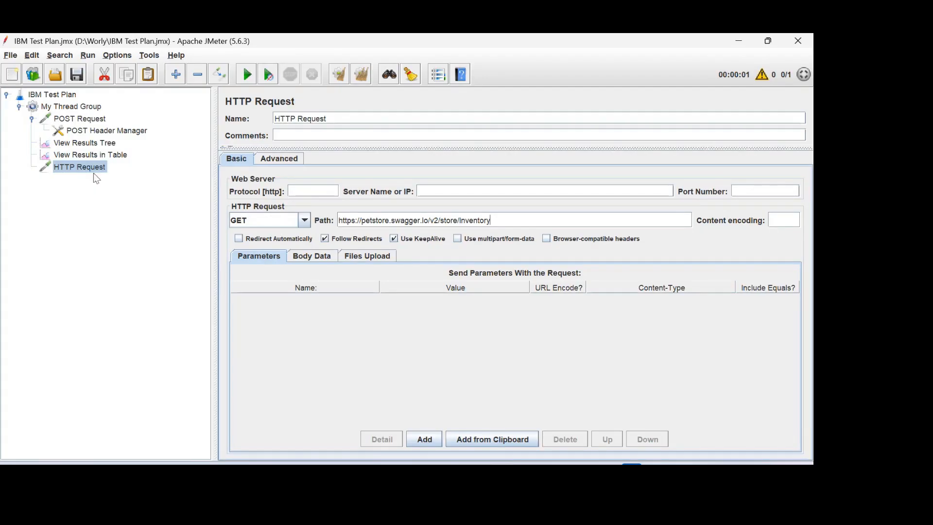
Rename the new sampler as GET Request and move it above the View Results Tree listener.
{"action": "double_click", "coordinate": [285, 118]}
{"action": "type", "text": "GET"}
{"action": "left_click", "coordinate": [127, 155]}
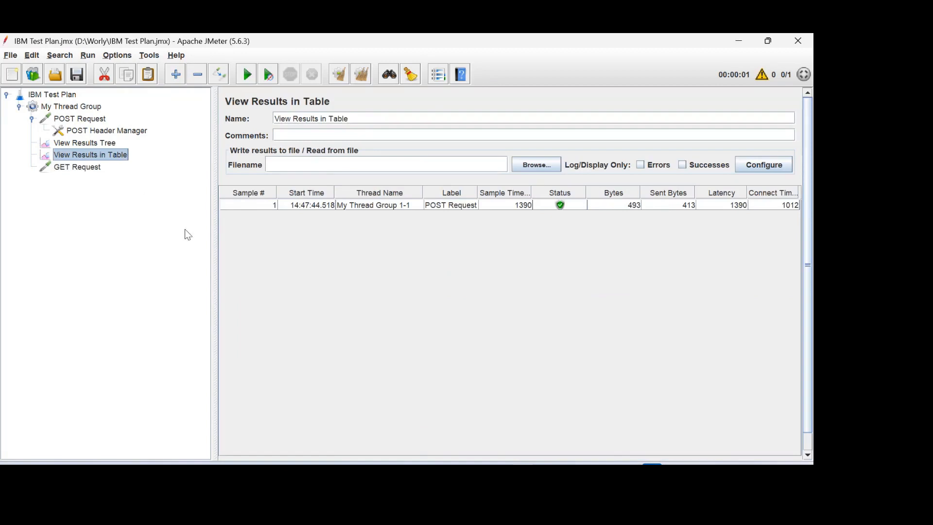
{"action": "left_click_drag", "start_coordinate": [95, 168], "coordinate": [95, 138]}
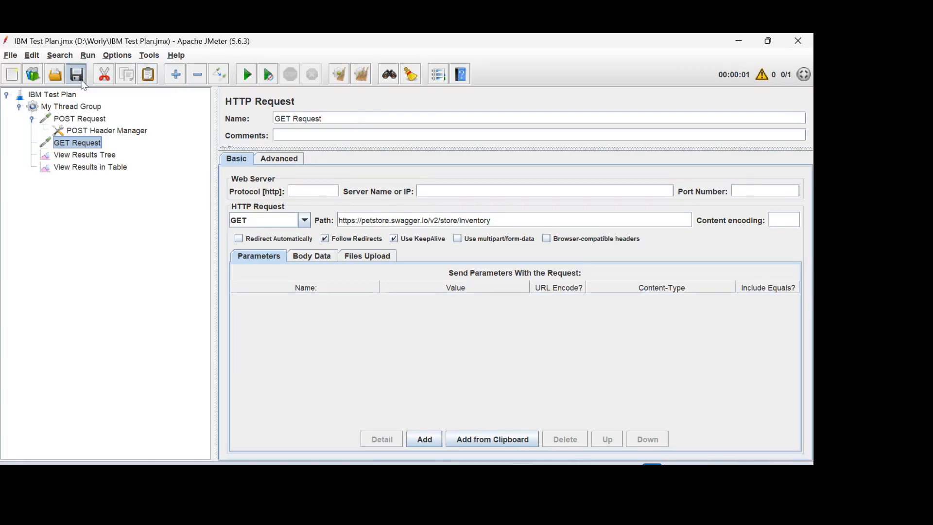
Clear all previous results and run the POST and GET requests with View Results in Table open.
{"action": "left_click", "coordinate": [122, 167]}
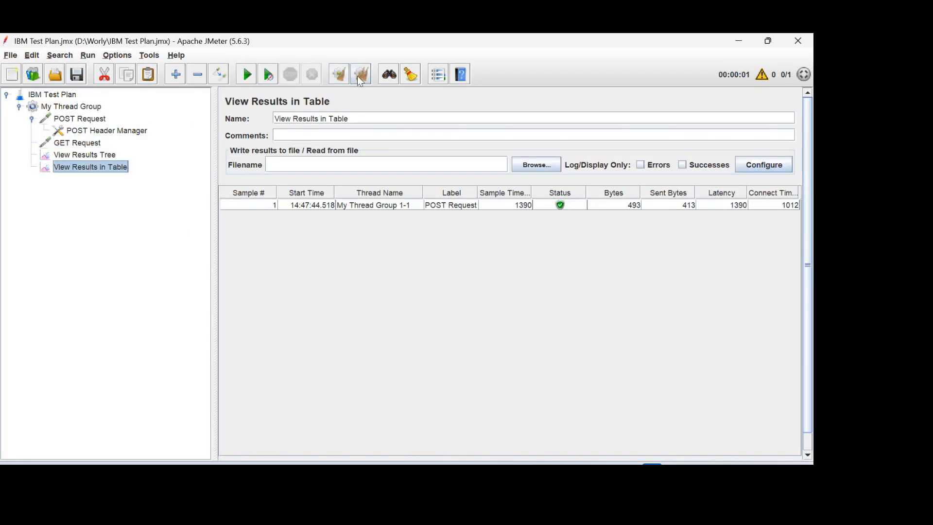
{"action": "left_click", "coordinate": [358, 77]}
{"action": "left_click", "coordinate": [239, 77]}
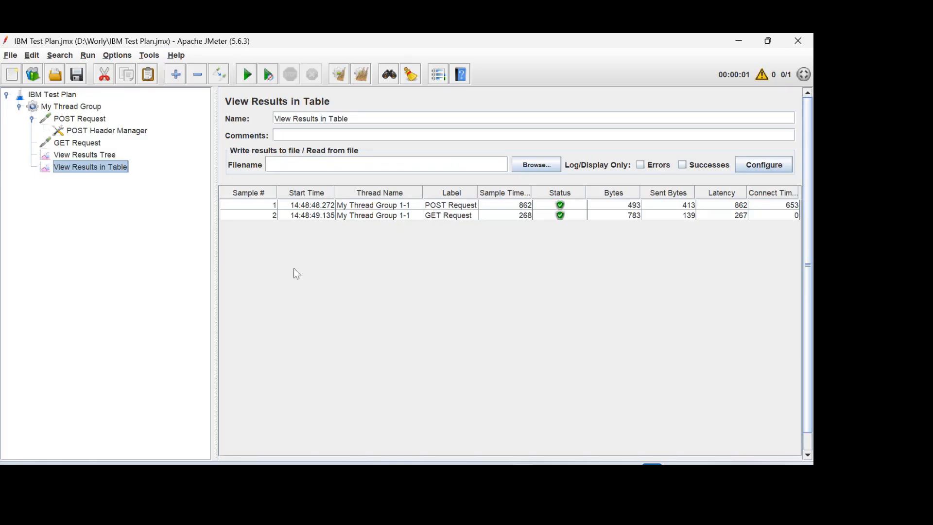
Set My Thread Group's number of threads (users) to 3.
{"action": "left_click", "coordinate": [92, 107]}
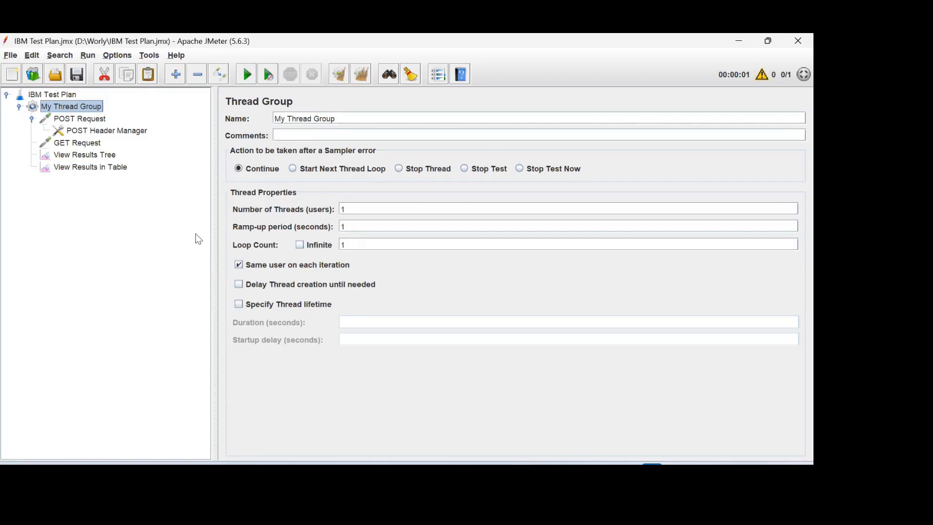
{"action": "left_click", "coordinate": [367, 208]}
{"action": "key", "text": "BackSpace"}
{"action": "type", "text": "3"}
{"action": "left_click", "coordinate": [161, 182]}
{"action": "left_click", "coordinate": [348, 209]}
Clear the results table and rerun the test plan with three users.
{"action": "left_click", "coordinate": [118, 168]}
{"action": "left_click", "coordinate": [361, 77]}
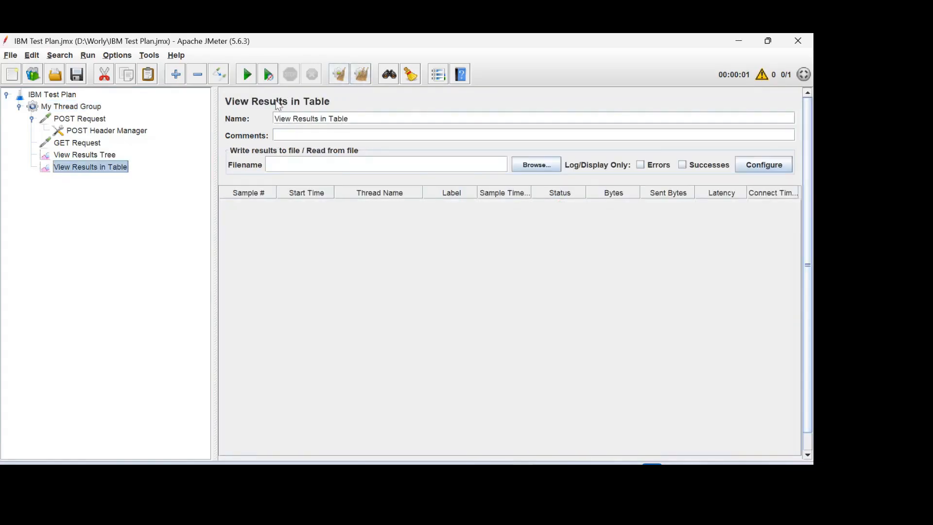
{"action": "left_click", "coordinate": [245, 77]}
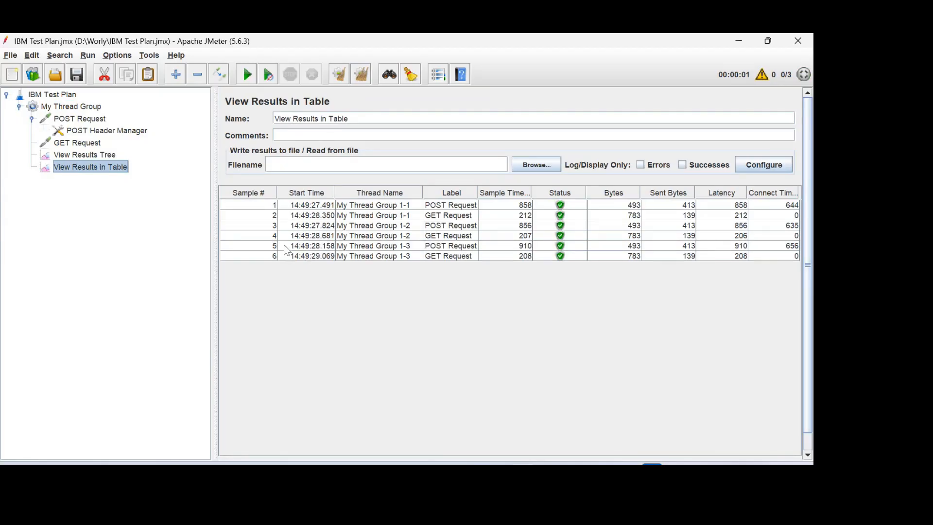
Examine each thread's POST and GET samples in the results table and reopen My Thread Group's settings.
{"action": "left_click", "coordinate": [414, 206]}
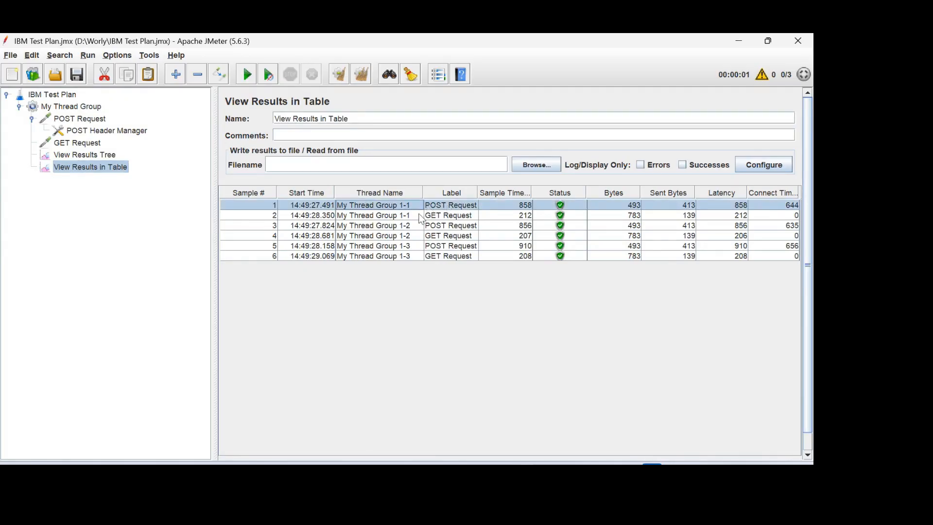
{"action": "left_click", "coordinate": [423, 218]}
{"action": "left_click", "coordinate": [419, 227]}
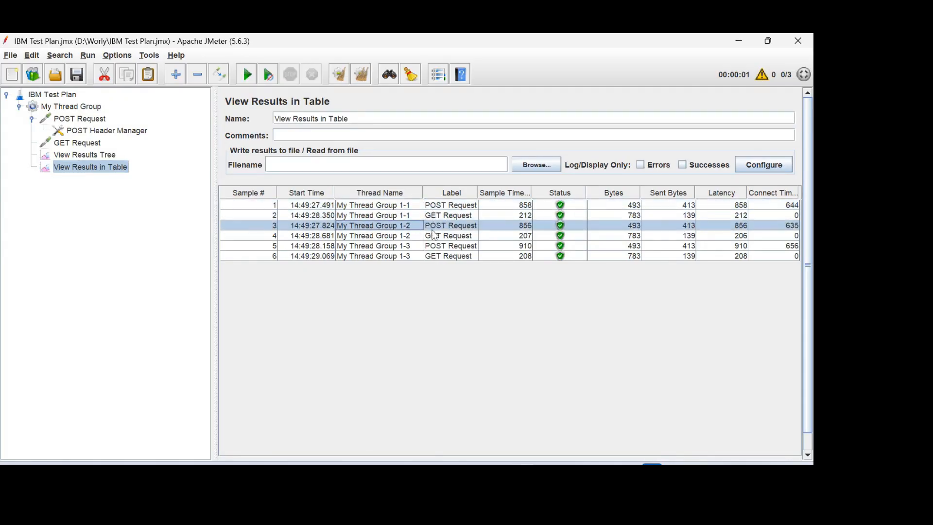
{"action": "left_click", "coordinate": [434, 236]}
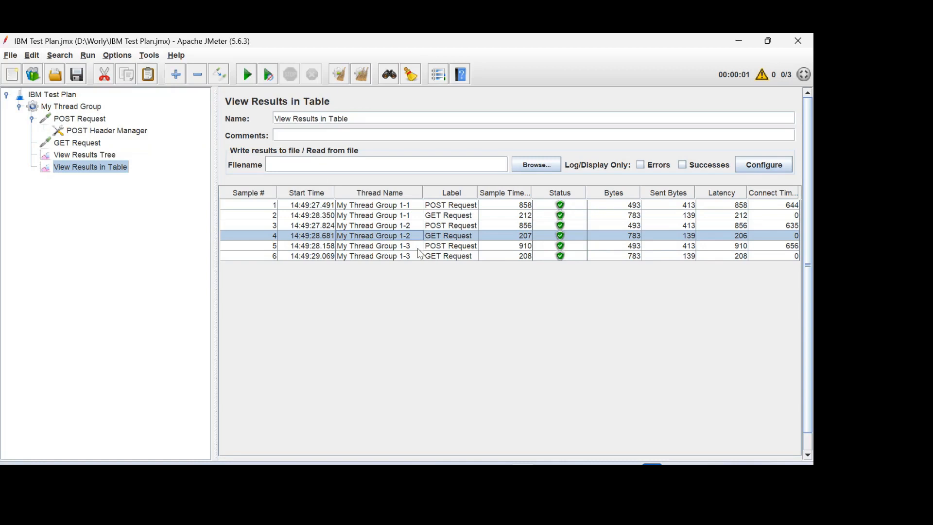
{"action": "left_click", "coordinate": [419, 247]}
{"action": "left_click", "coordinate": [411, 257]}
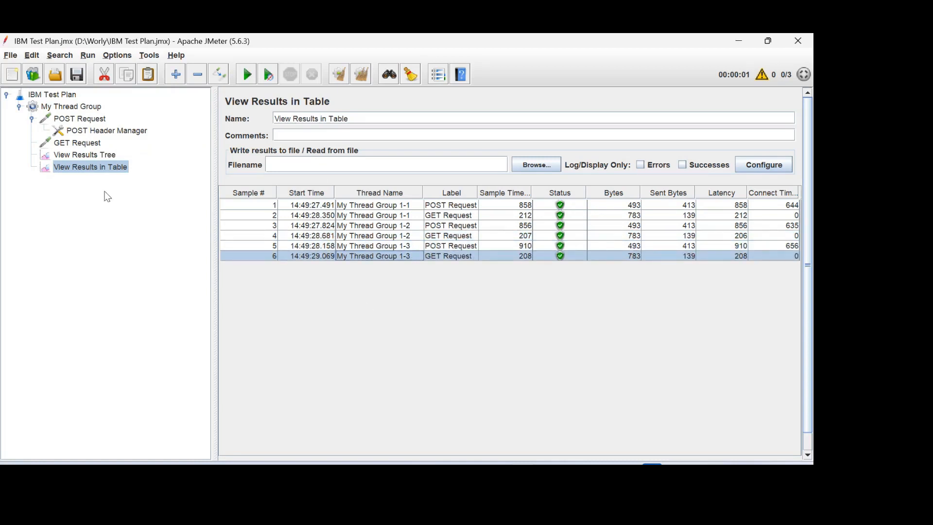
{"action": "left_click", "coordinate": [89, 109]}
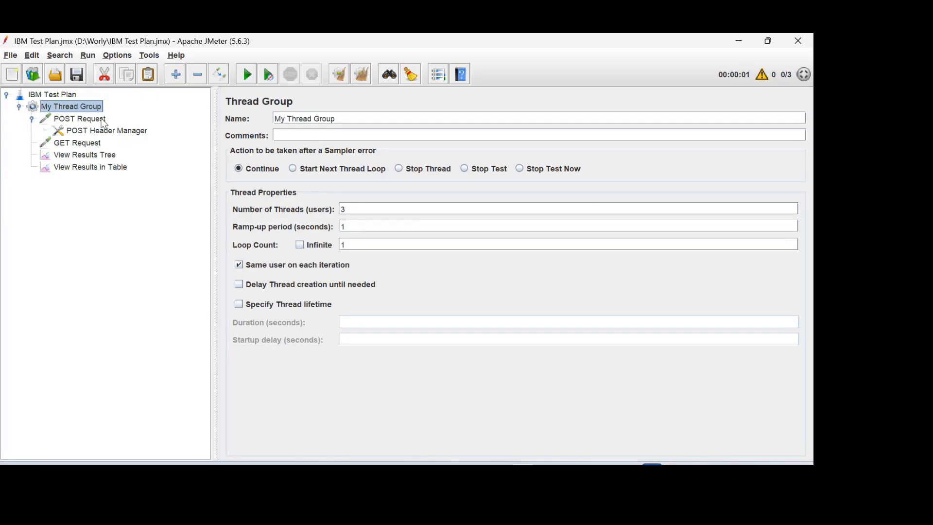
Set My Thread Group's number of threads (users) to 10 and return to View Results in Table.
{"action": "left_click", "coordinate": [348, 208]}
{"action": "key", "text": "BackSpace"}
{"action": "type", "text": "10"}
{"action": "left_click", "coordinate": [121, 173]}
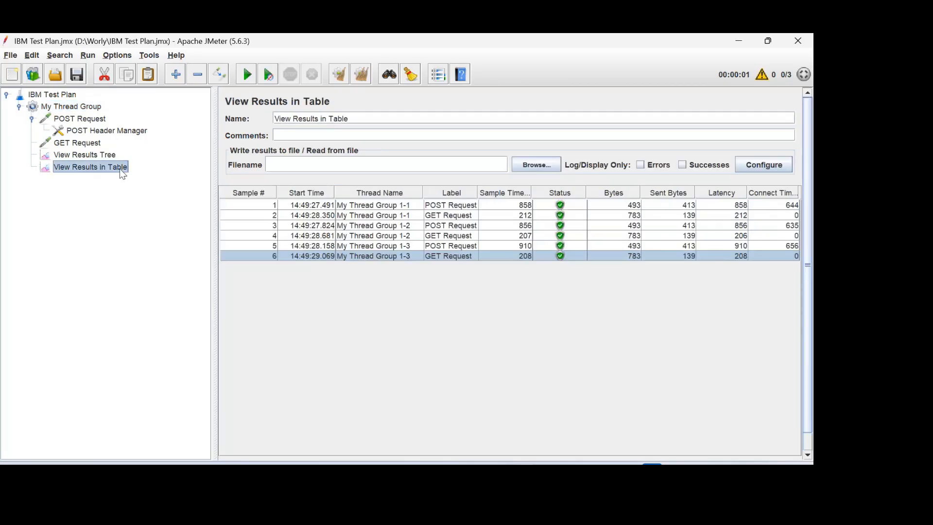
Review My Thread Group's user count and ramp-up settings against the existing results table.
{"action": "left_click", "coordinate": [93, 111]}
{"action": "double_click", "coordinate": [355, 208]}
{"action": "left_click", "coordinate": [379, 227]}
{"action": "left_click", "coordinate": [93, 167]}
{"action": "left_click", "coordinate": [92, 108]}
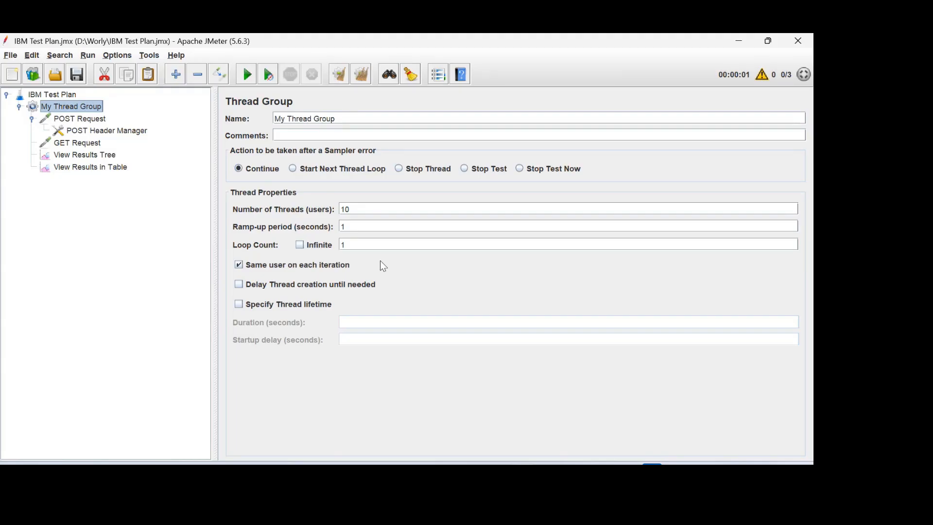
{"action": "left_click", "coordinate": [374, 209]}
{"action": "left_click_drag", "start_coordinate": [357, 213], "coordinate": [341, 209]}
{"action": "left_click", "coordinate": [363, 209]}
{"action": "left_click_drag", "start_coordinate": [355, 211], "coordinate": [344, 208]}
Clear all results and rerun the test plan with ten users, showing View Results in Table.
{"action": "left_click", "coordinate": [119, 170]}
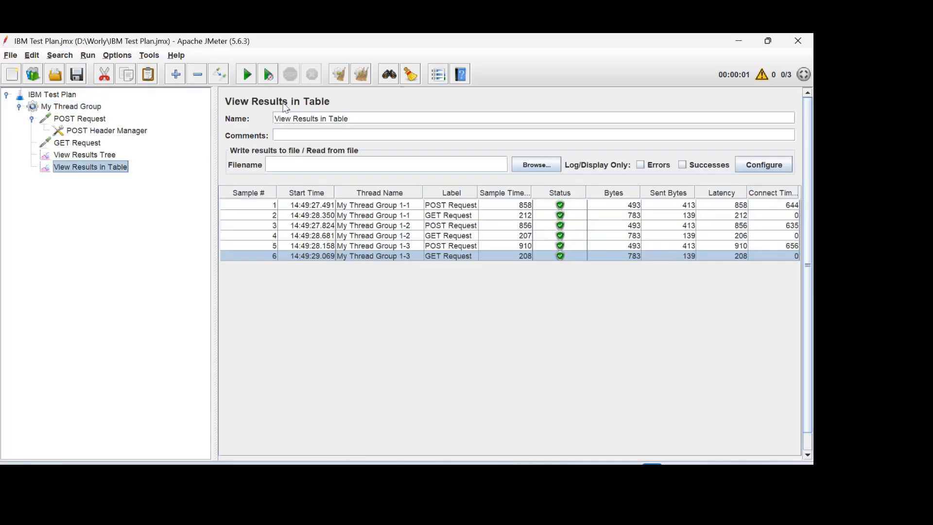
{"action": "left_click", "coordinate": [363, 76]}
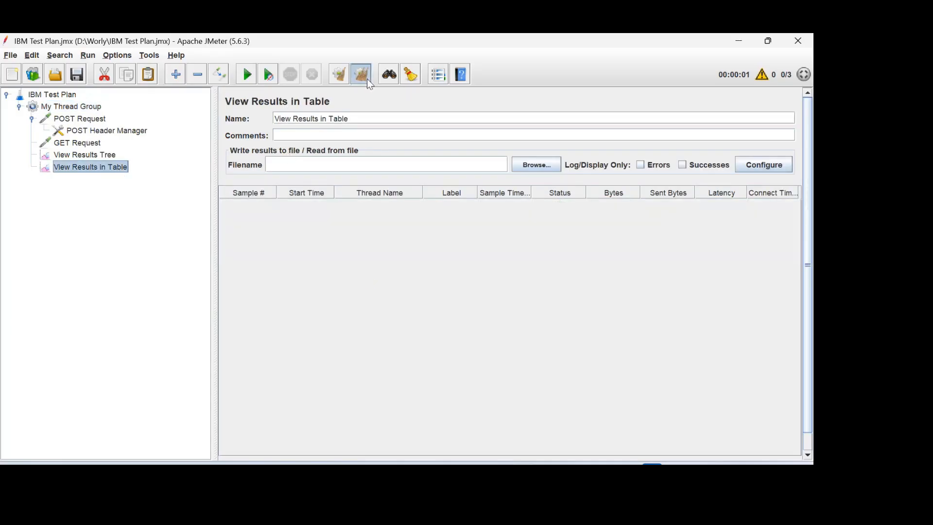
{"action": "left_click", "coordinate": [246, 77]}
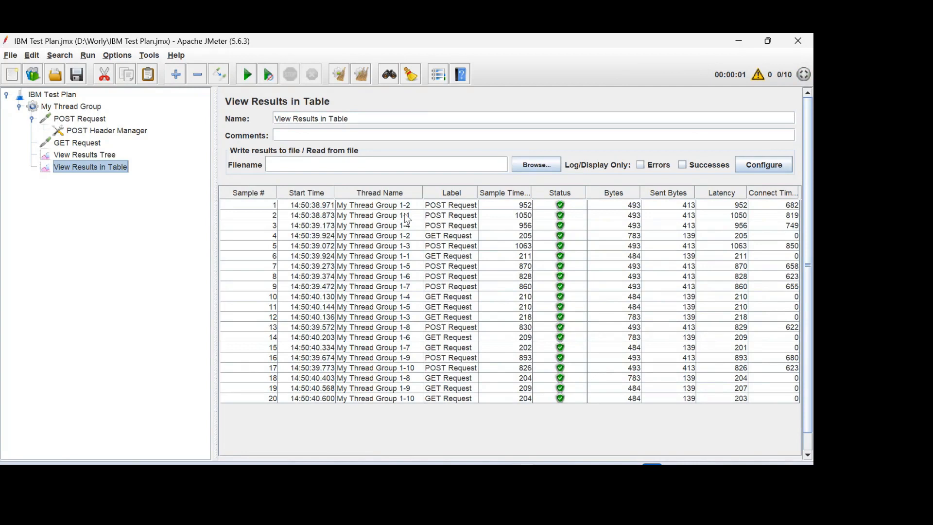
Compare the POST and GET samples of individual threads in the results table and widen the Label column.
{"action": "left_click", "coordinate": [405, 216]}
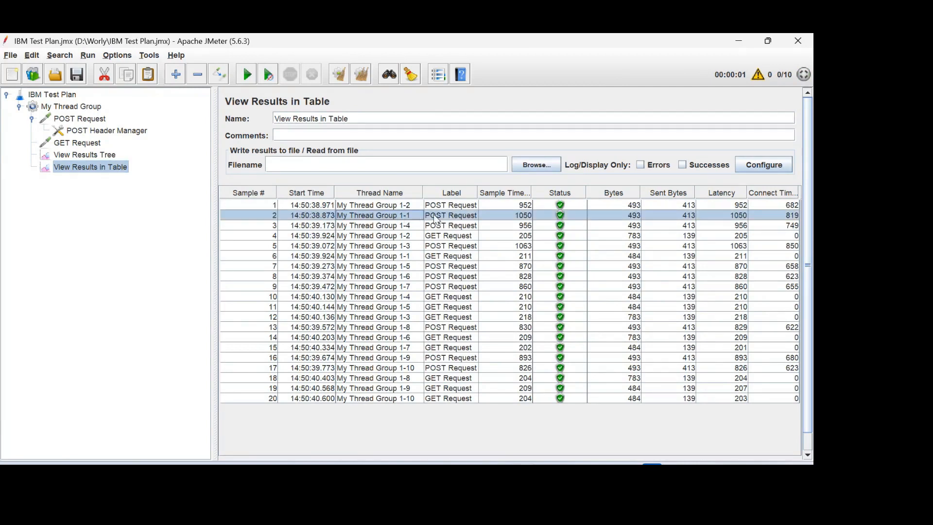
{"action": "left_click", "coordinate": [419, 256]}
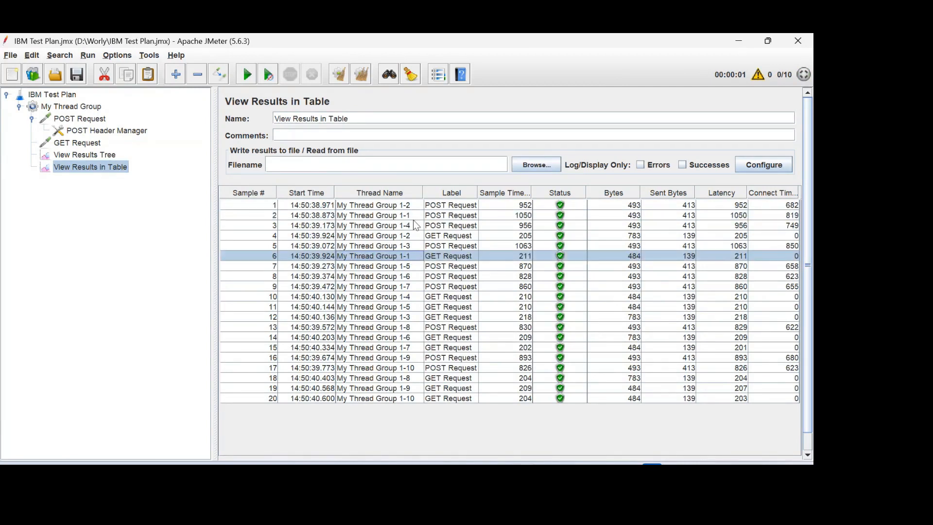
{"action": "left_click", "coordinate": [421, 236]}
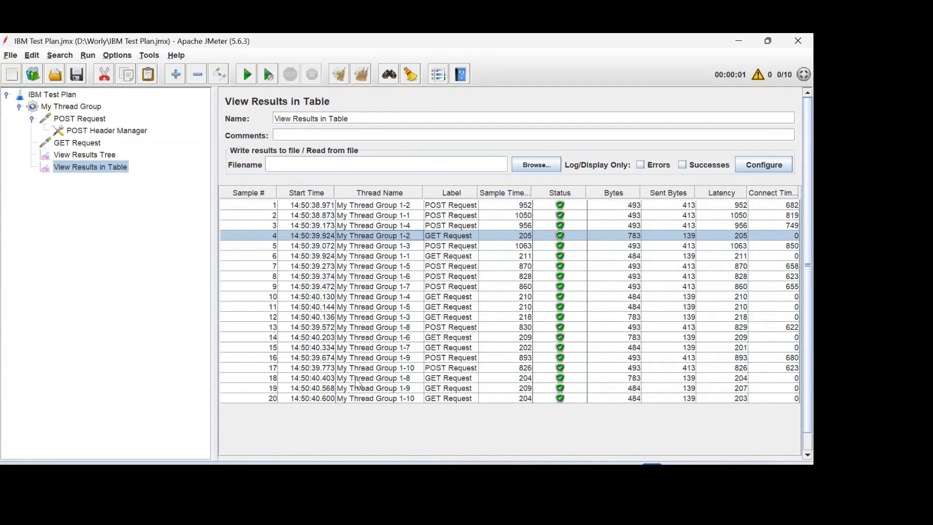
{"action": "left_click", "coordinate": [172, 292]}
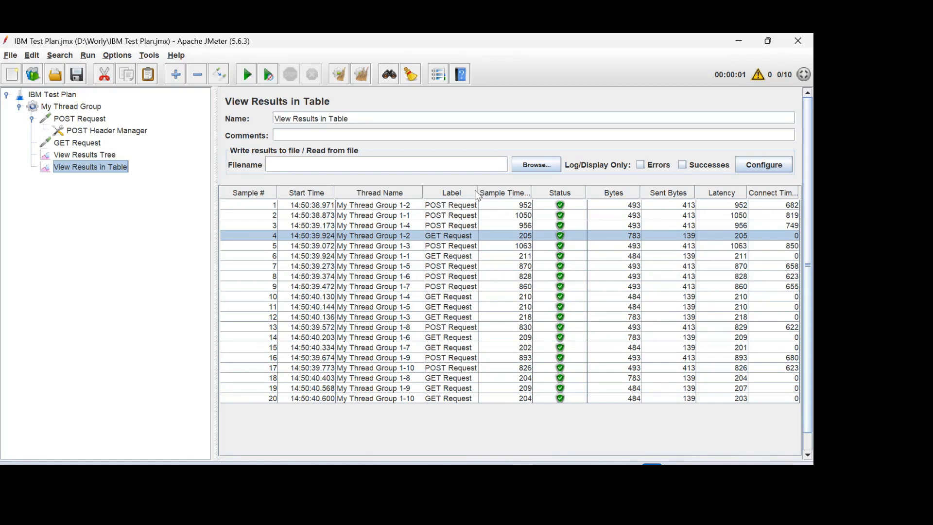
{"action": "left_click_drag", "start_coordinate": [477, 195], "coordinate": [499, 195]}
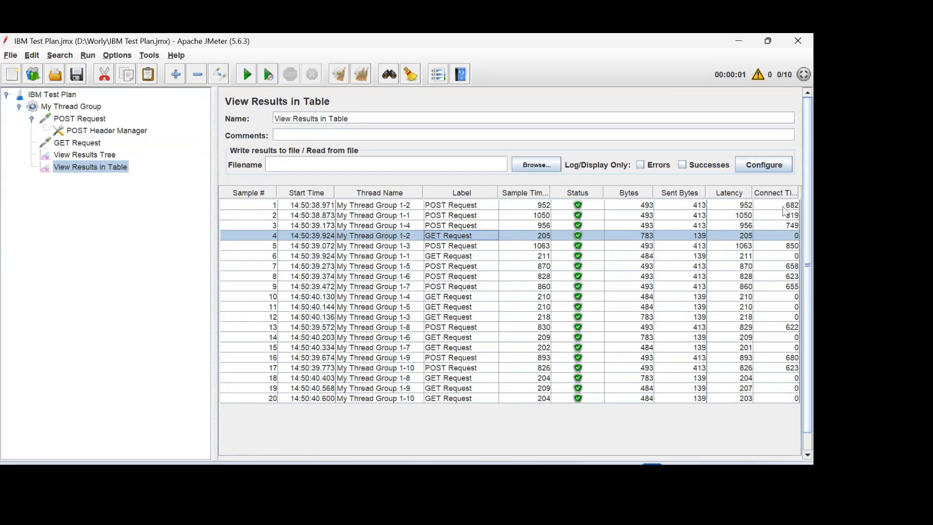
Inspect the first POST sample's sampler result and request body in View Results Tree.
{"action": "left_click", "coordinate": [86, 155]}
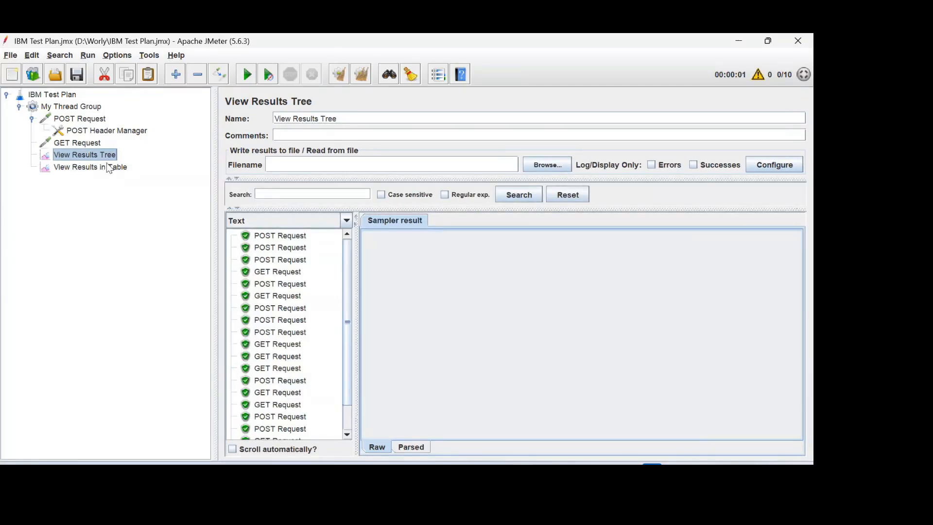
{"action": "left_click", "coordinate": [275, 237]}
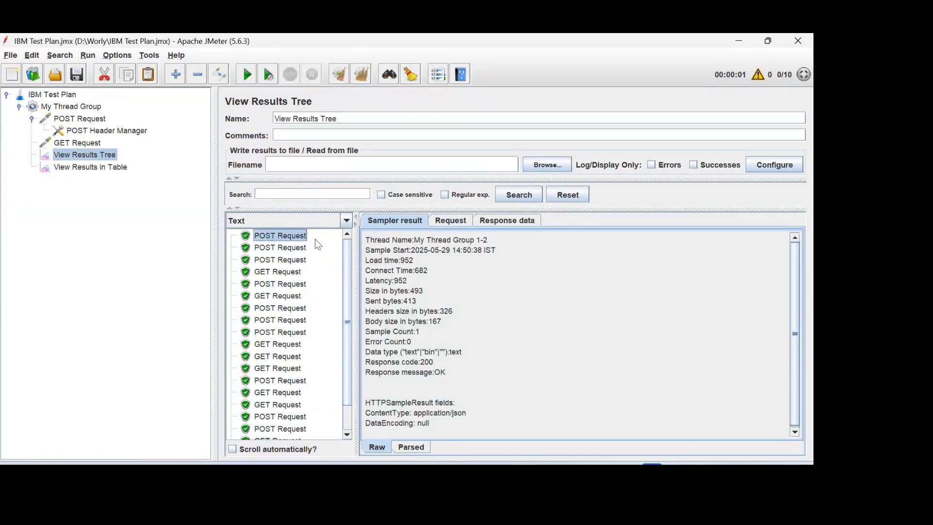
{"action": "left_click", "coordinate": [448, 223]}
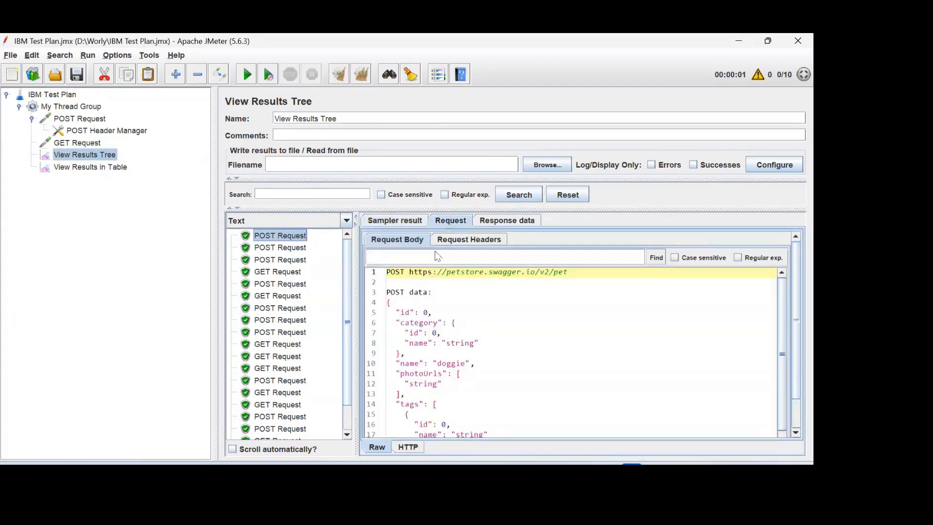
Compare POST Request's configured path and body data with the URL and body sent in the first POST sample.
{"action": "left_click", "coordinate": [86, 121]}
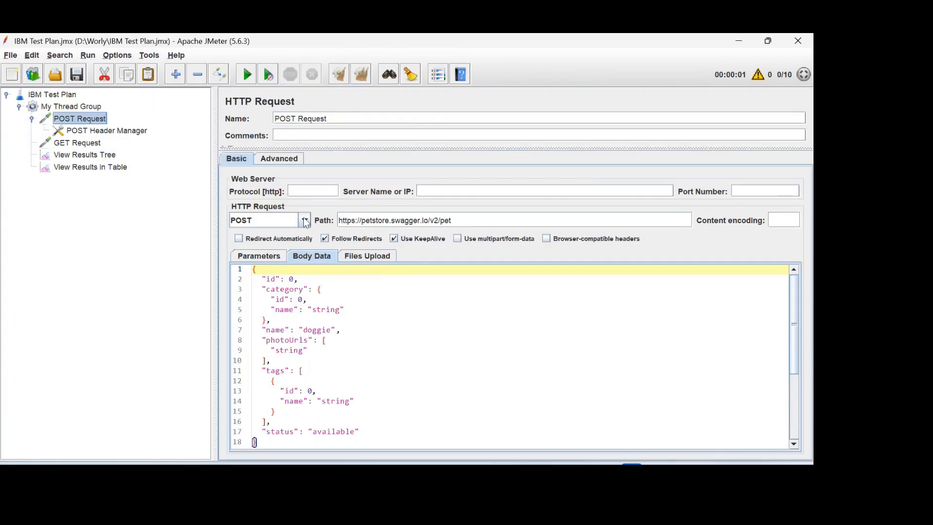
{"action": "left_click_drag", "start_coordinate": [452, 220], "coordinate": [339, 221]}
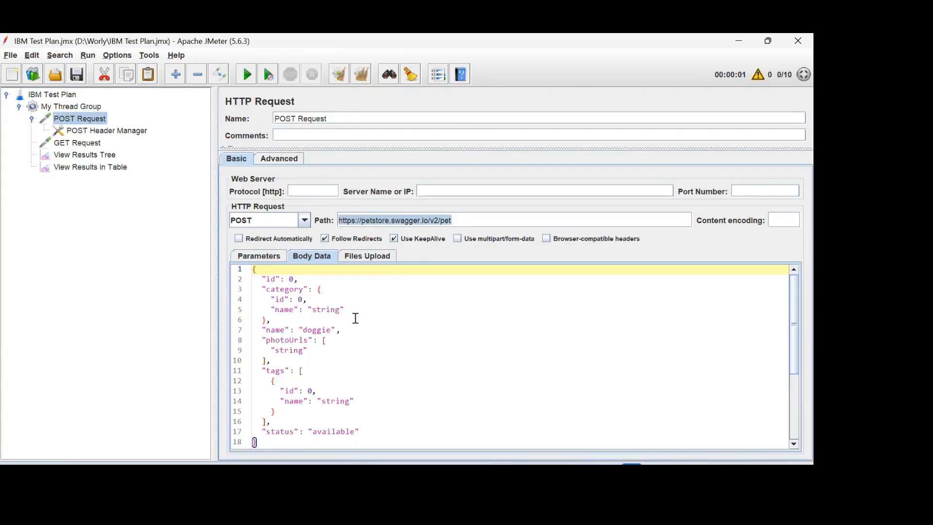
{"action": "left_click_drag", "start_coordinate": [348, 411], "coordinate": [425, 306]}
{"action": "left_click", "coordinate": [425, 307]}
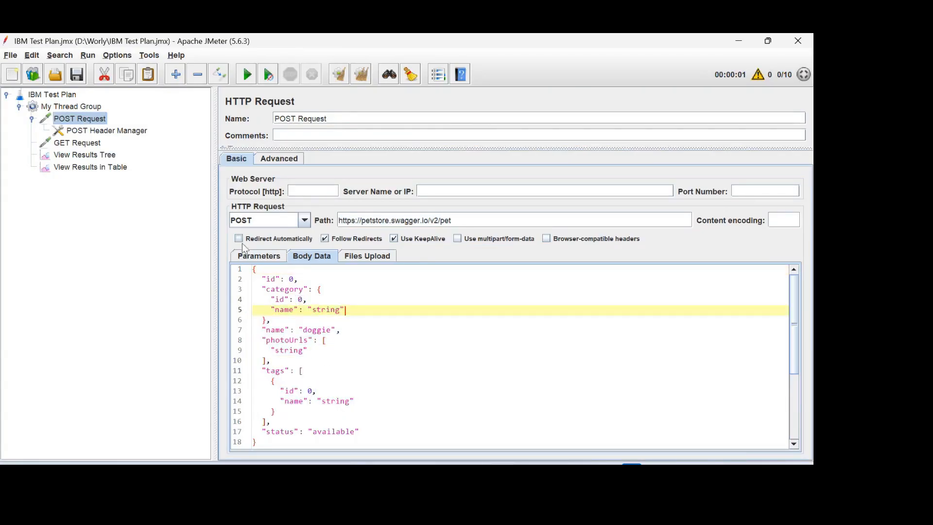
{"action": "left_click", "coordinate": [84, 154]}
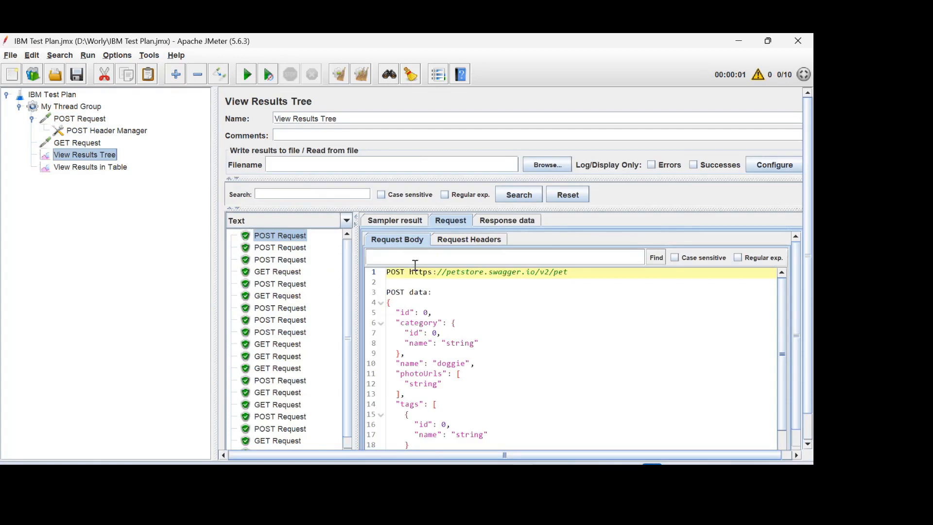
{"action": "left_click_drag", "start_coordinate": [440, 425], "coordinate": [427, 344]}
{"action": "left_click", "coordinate": [502, 306]}
{"action": "left_click_drag", "start_coordinate": [567, 272], "coordinate": [436, 272]}
{"action": "left_click", "coordinate": [460, 283]}
Examine the first POST sample's request headers, including Content-Type and Host.
{"action": "left_click", "coordinate": [460, 240]}
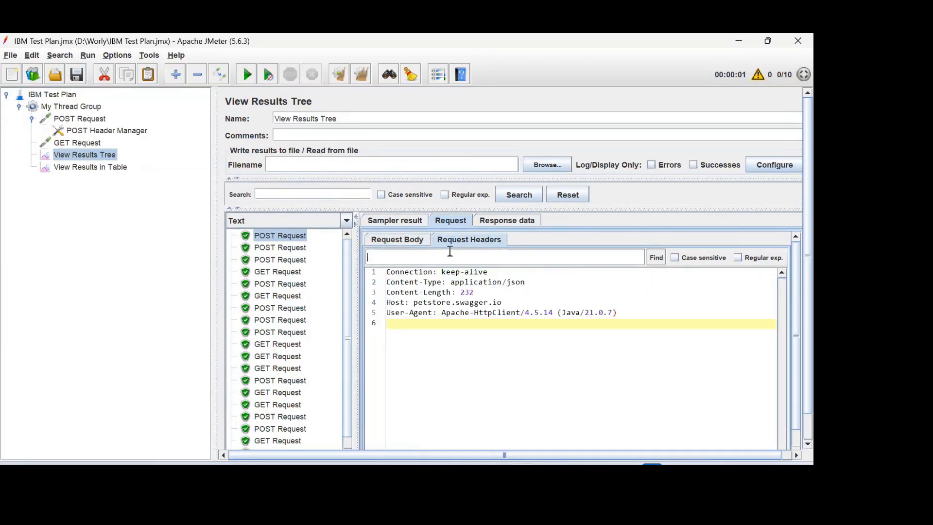
{"action": "left_click_drag", "start_coordinate": [526, 283], "coordinate": [389, 286]}
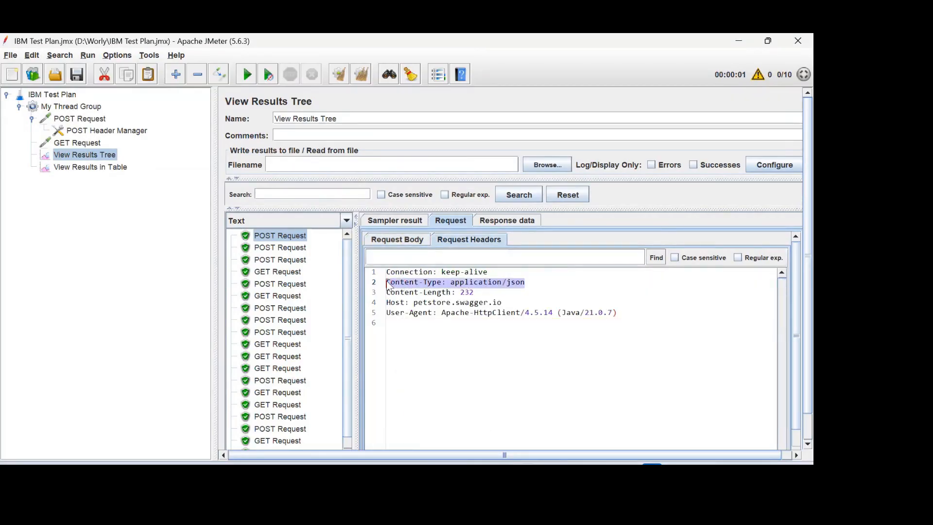
{"action": "left_click", "coordinate": [540, 282]}
{"action": "left_click_drag", "start_coordinate": [512, 302], "coordinate": [418, 309]}
{"action": "left_click", "coordinate": [502, 303]}
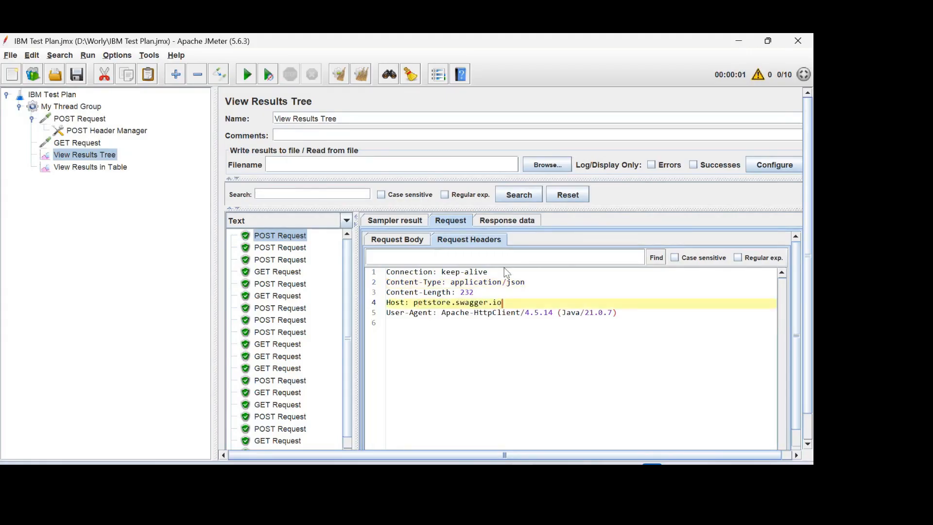
Examine the first POST sample's response body and its response headers, including the status line and Content-Type.
{"action": "left_click", "coordinate": [509, 221]}
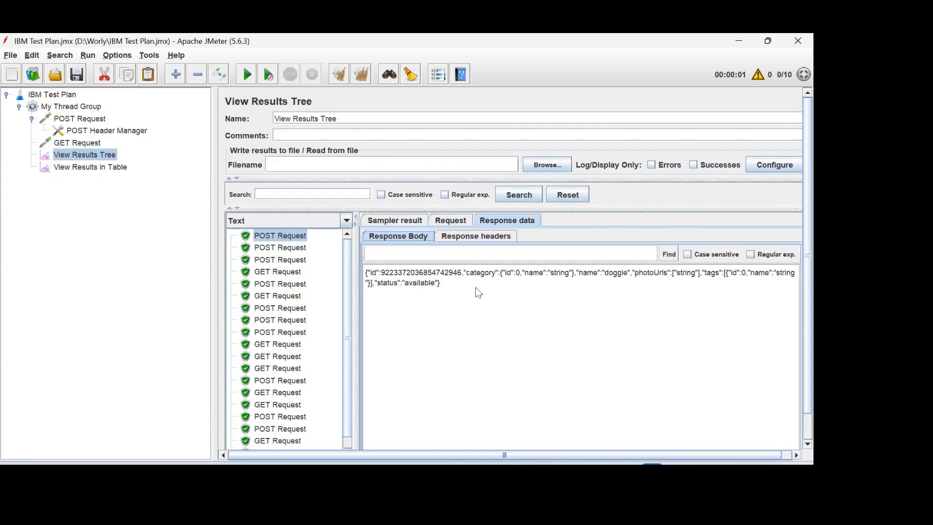
{"action": "left_click_drag", "start_coordinate": [442, 283], "coordinate": [371, 273]}
{"action": "left_click", "coordinate": [529, 285]}
{"action": "left_click", "coordinate": [476, 235]}
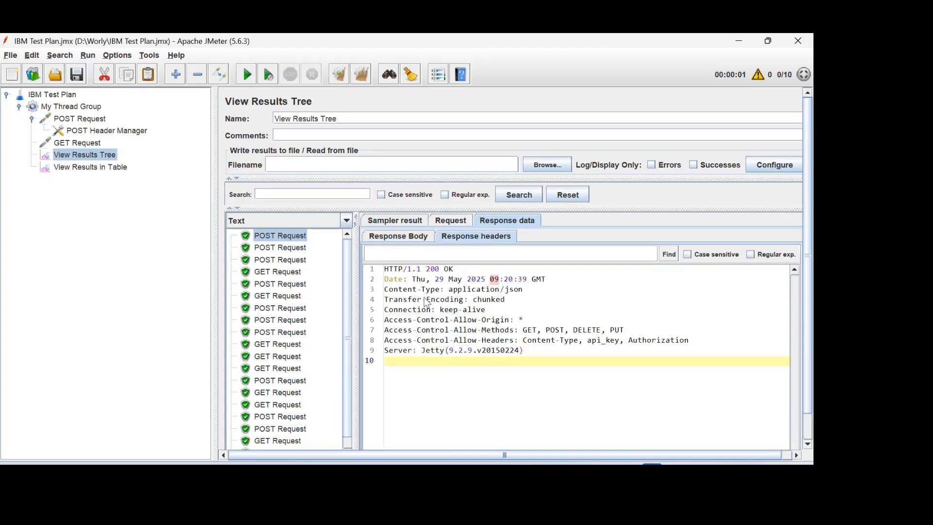
{"action": "left_click", "coordinate": [519, 291]}
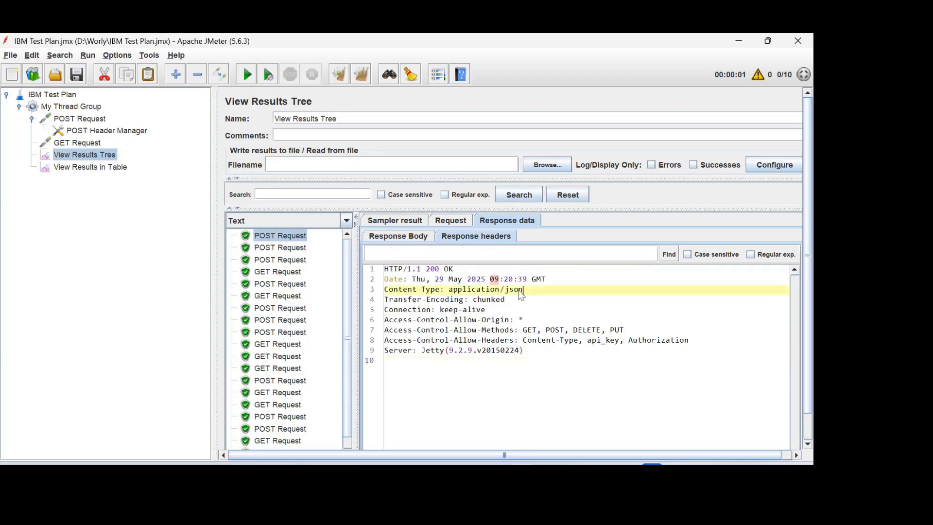
{"action": "left_click_drag", "start_coordinate": [521, 292], "coordinate": [500, 291]}
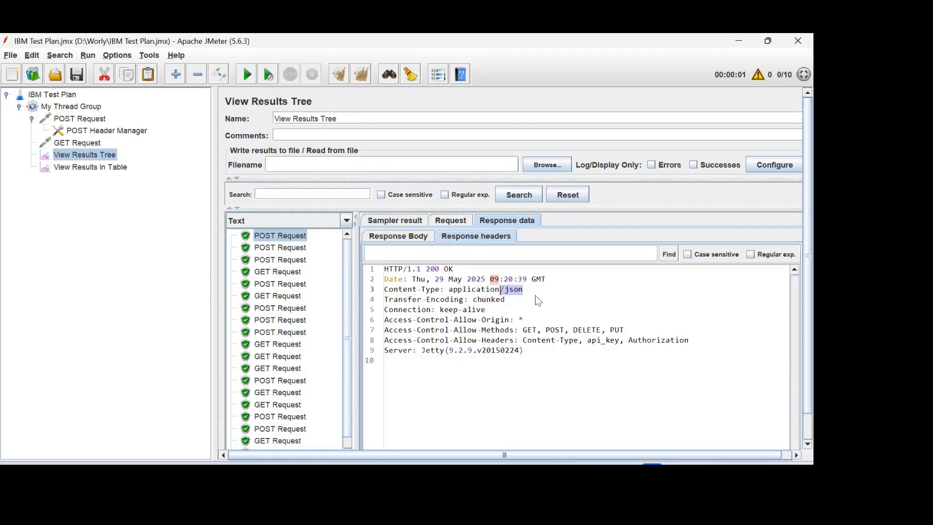
{"action": "left_click", "coordinate": [535, 294]}
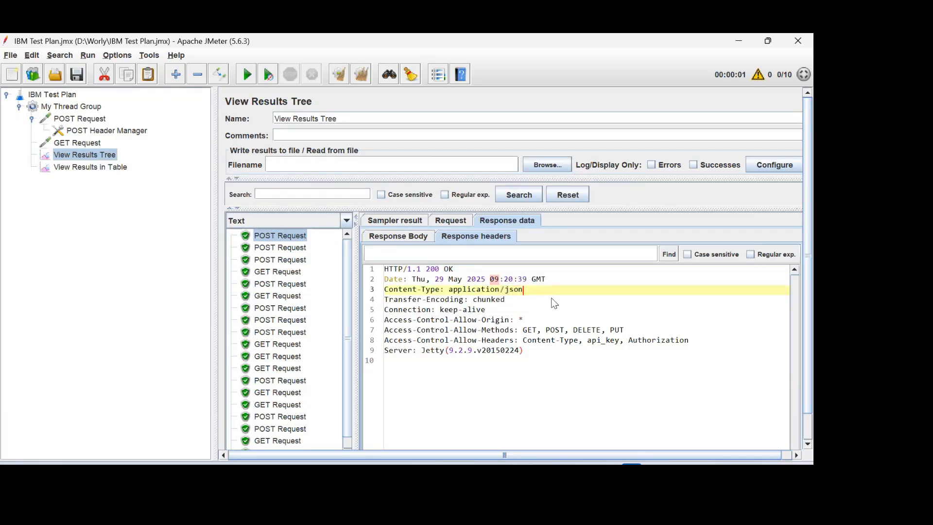
{"action": "left_click_drag", "start_coordinate": [480, 269], "coordinate": [423, 270]}
{"action": "left_click", "coordinate": [552, 294]}
{"action": "left_click", "coordinate": [421, 237]}
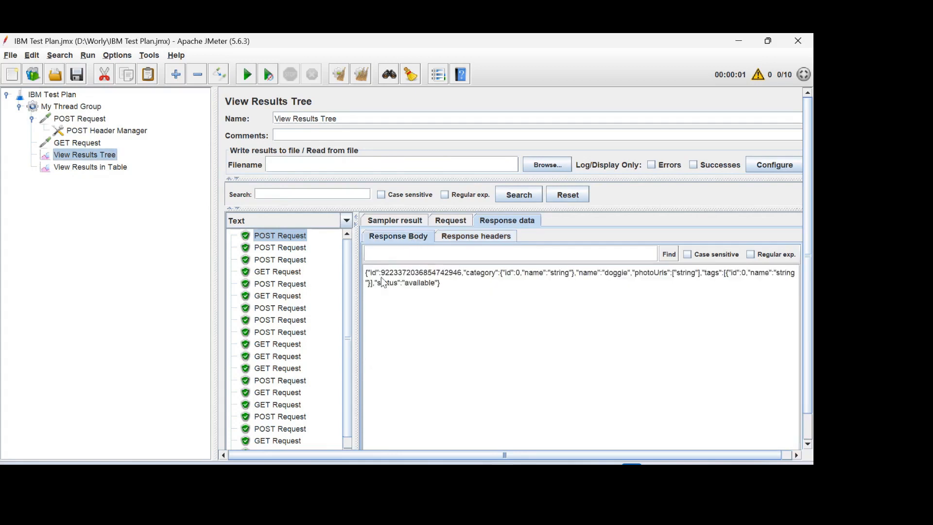
Set the results file of View Results in Table to IBMResult.csv in the Worly folder, with All Files as the file type.
{"action": "left_click", "coordinate": [113, 167]}
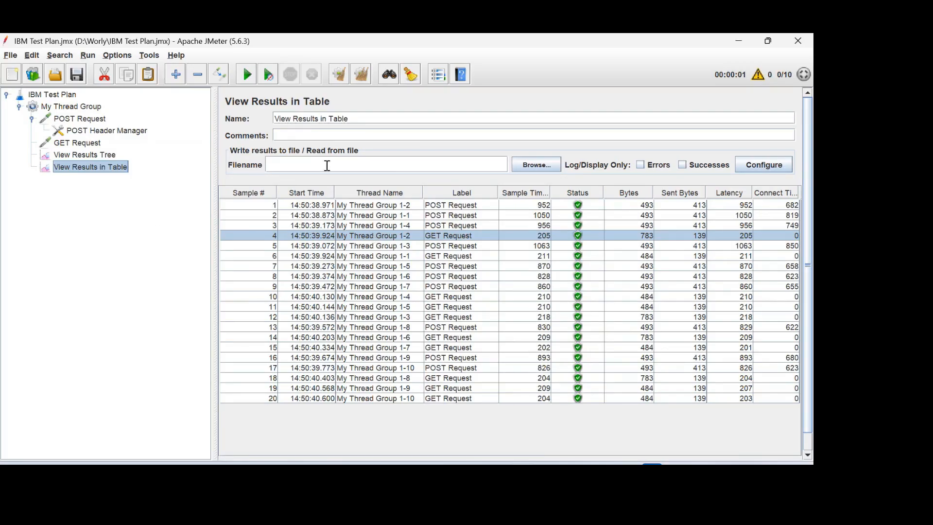
{"action": "left_click", "coordinate": [532, 164]}
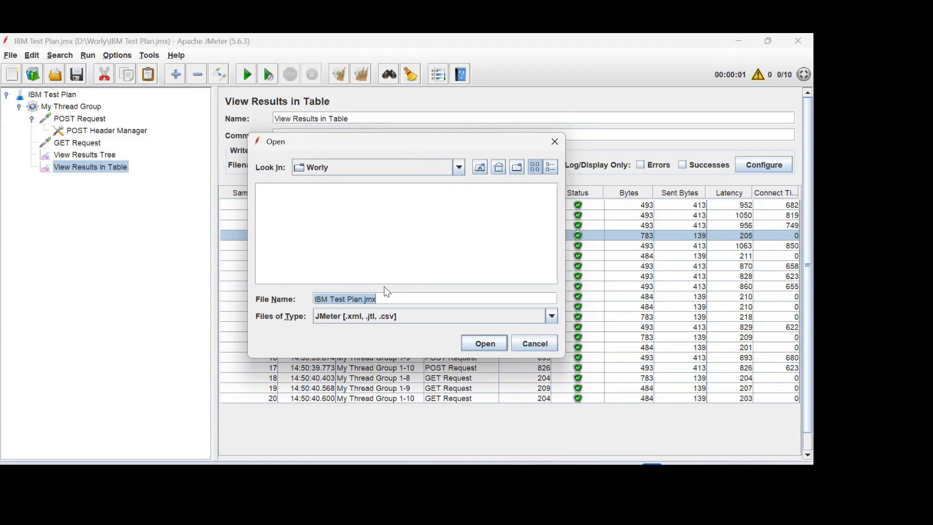
{"action": "type", "text": "IBMResult"}
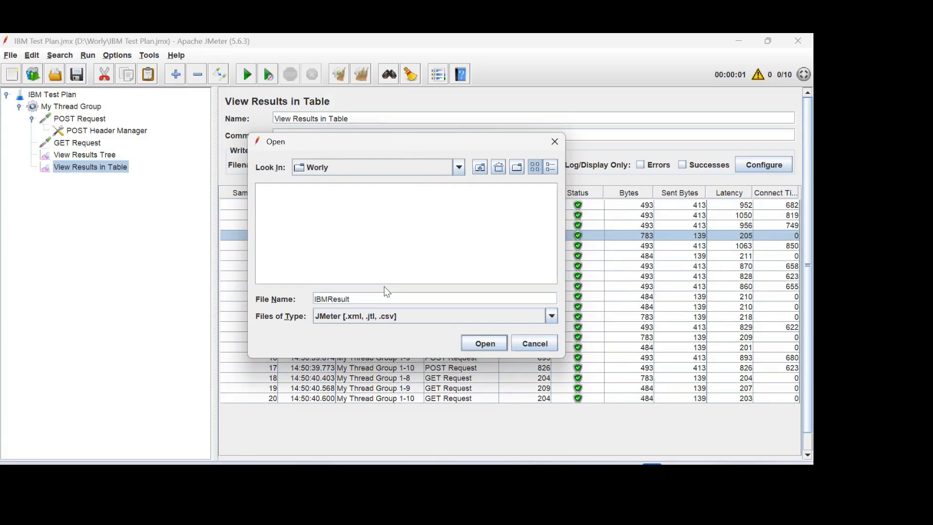
{"action": "left_click", "coordinate": [555, 315]}
{"action": "left_click", "coordinate": [445, 298]}
{"action": "type", "text": ".c"}
{"action": "type", "text": "sv"}
{"action": "left_click", "coordinate": [552, 316]}
{"action": "left_click", "coordinate": [375, 343]}
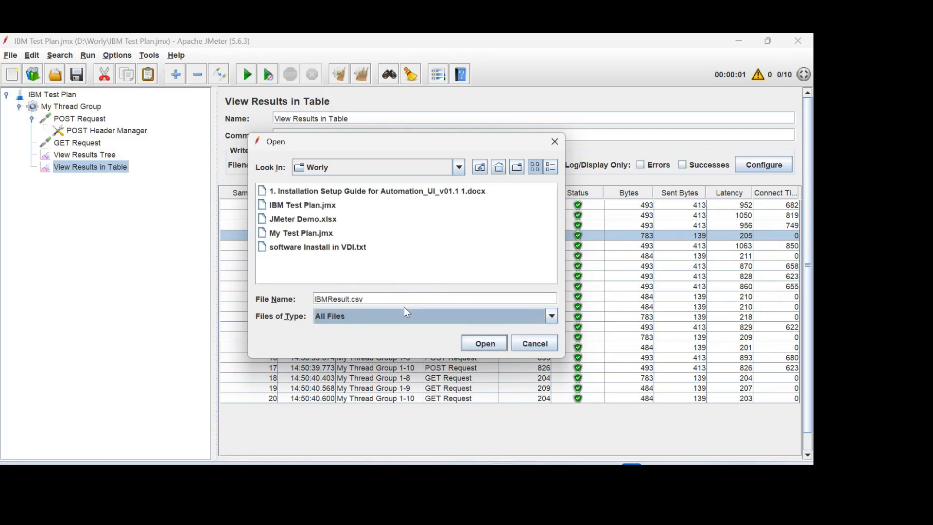
{"action": "left_click", "coordinate": [485, 343]}
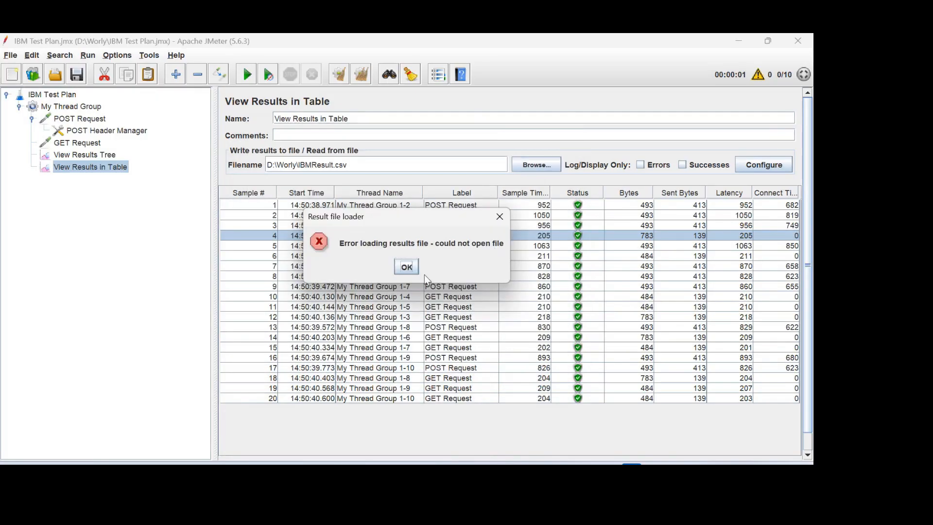
{"action": "left_click", "coordinate": [406, 266]}
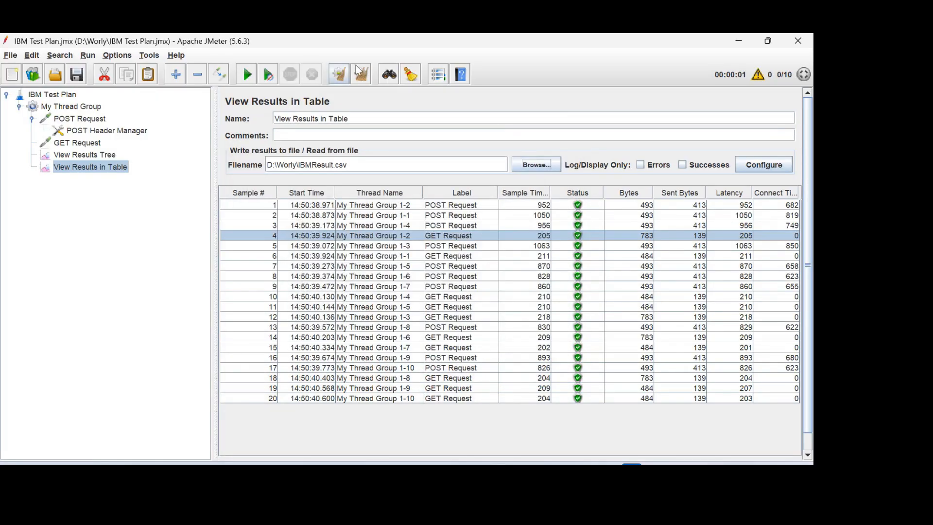
Clear all results, rerun the test plan, and switch to the Worly folder in File Explorer to check for the CSV.
{"action": "left_click", "coordinate": [364, 76]}
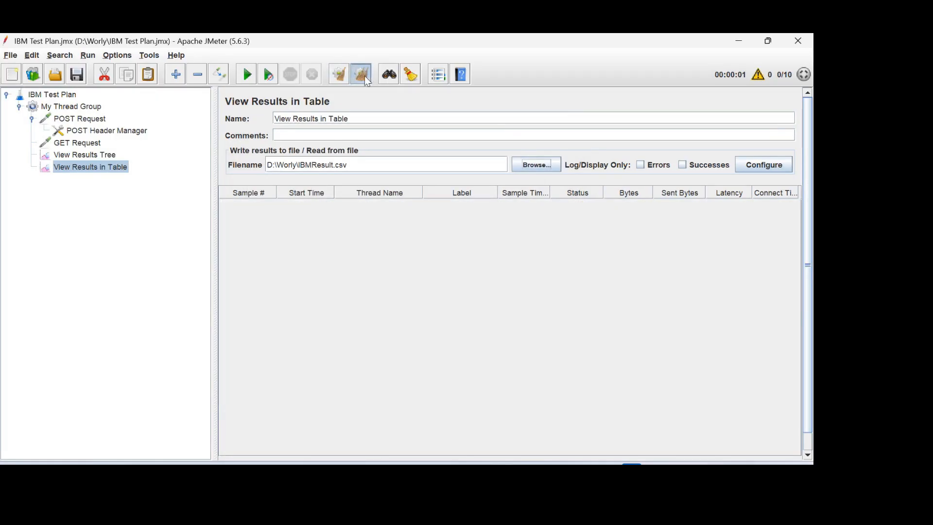
{"action": "left_click", "coordinate": [245, 81]}
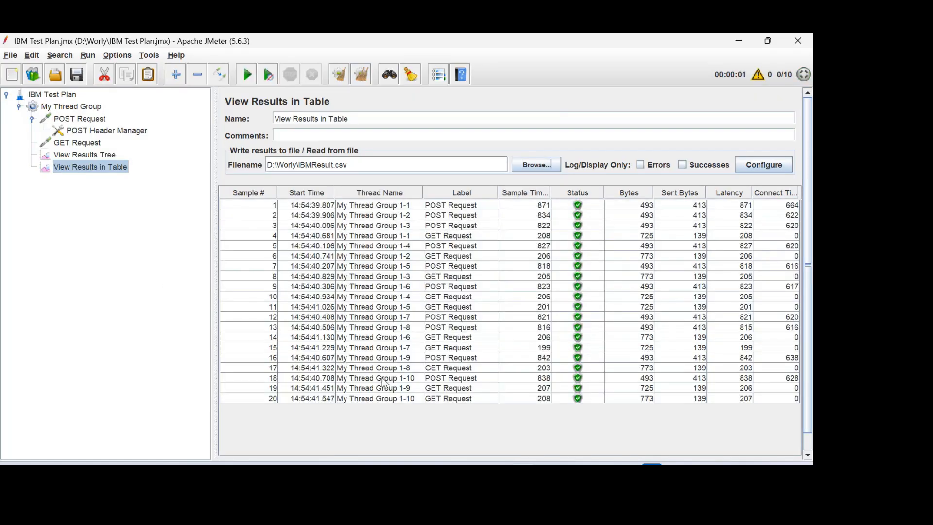
{"action": "left_click", "coordinate": [301, 473]}
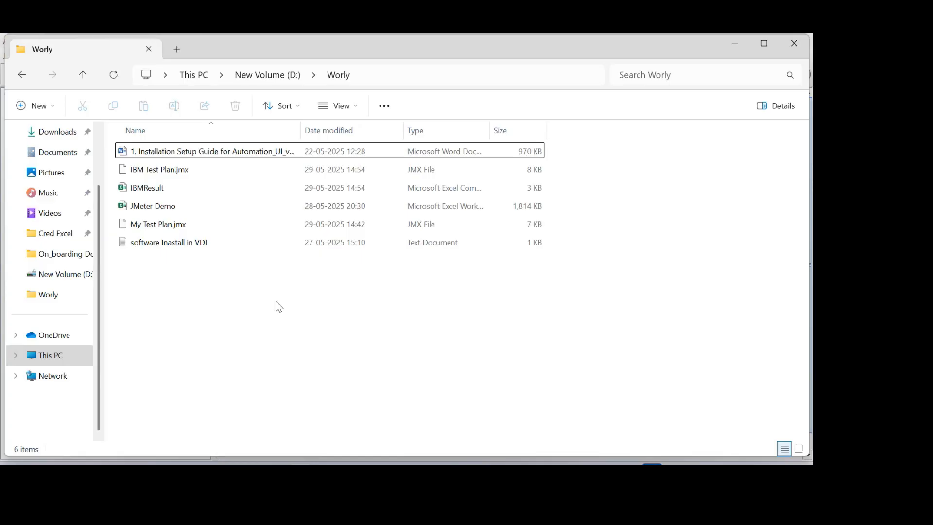
Open the IBMResult file in Excel, examine the exported sample results, and return to the IBM Test Plan in JMeter.
{"action": "double_click", "coordinate": [157, 194]}
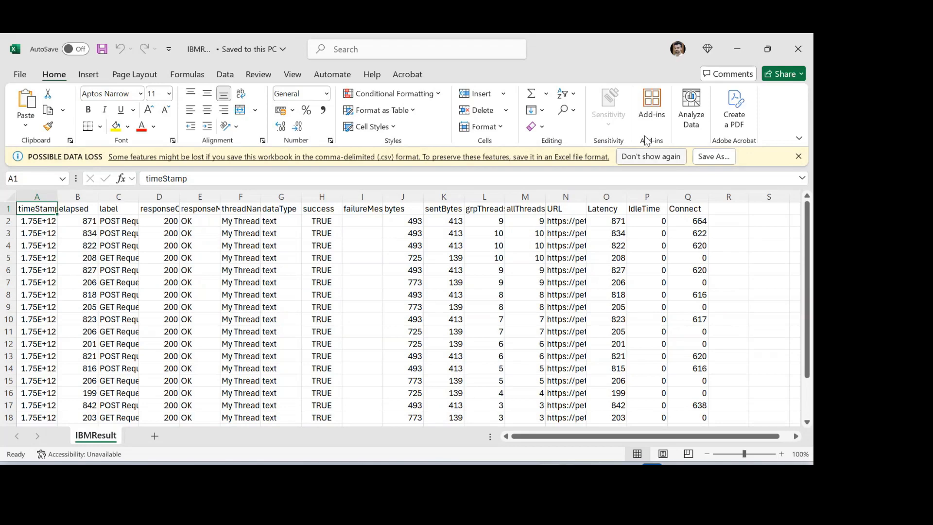
{"action": "left_click", "coordinate": [789, 51]}
{"action": "left_click", "coordinate": [736, 47]}
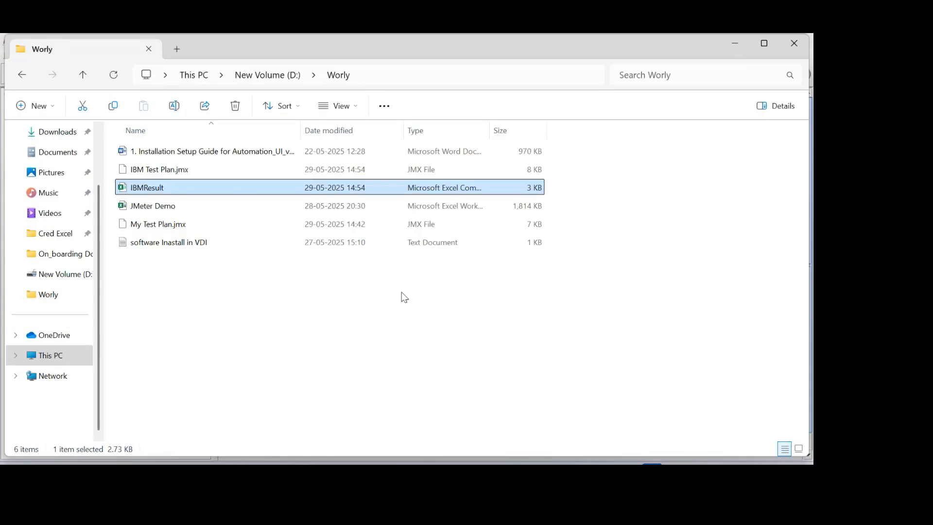
{"action": "left_click", "coordinate": [742, 47]}
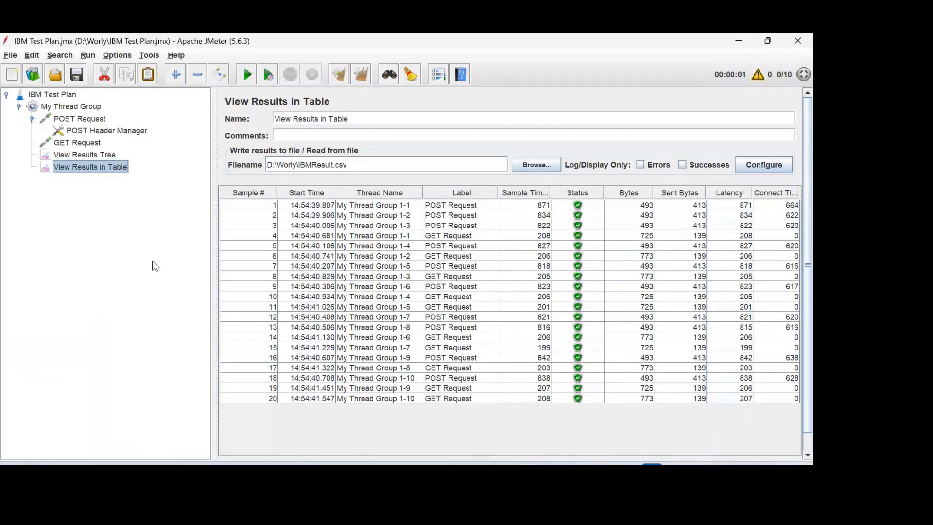
Examine the thread group's settings and compare the base URL part of the path in the POST and GET requests.
{"action": "left_click", "coordinate": [88, 108]}
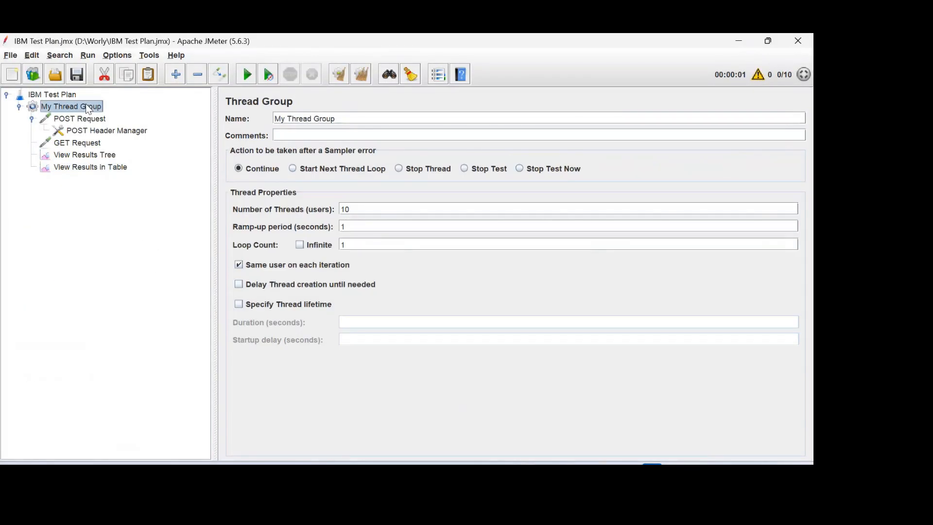
{"action": "left_click", "coordinate": [99, 119]}
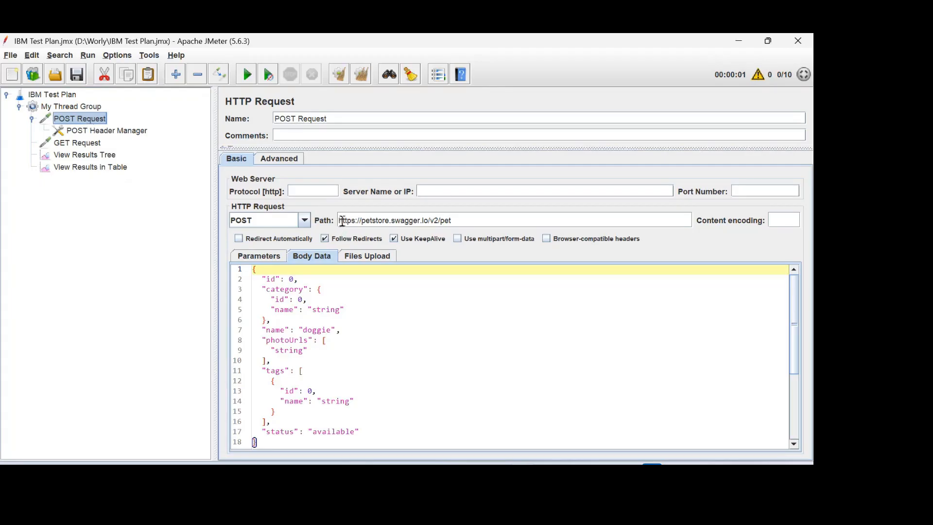
{"action": "left_click_drag", "start_coordinate": [341, 221], "coordinate": [438, 223]}
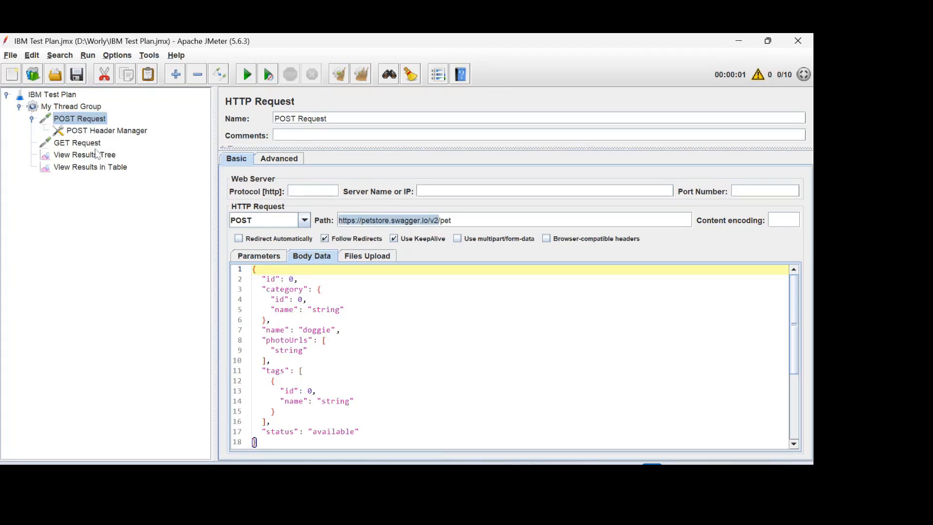
{"action": "left_click", "coordinate": [77, 143]}
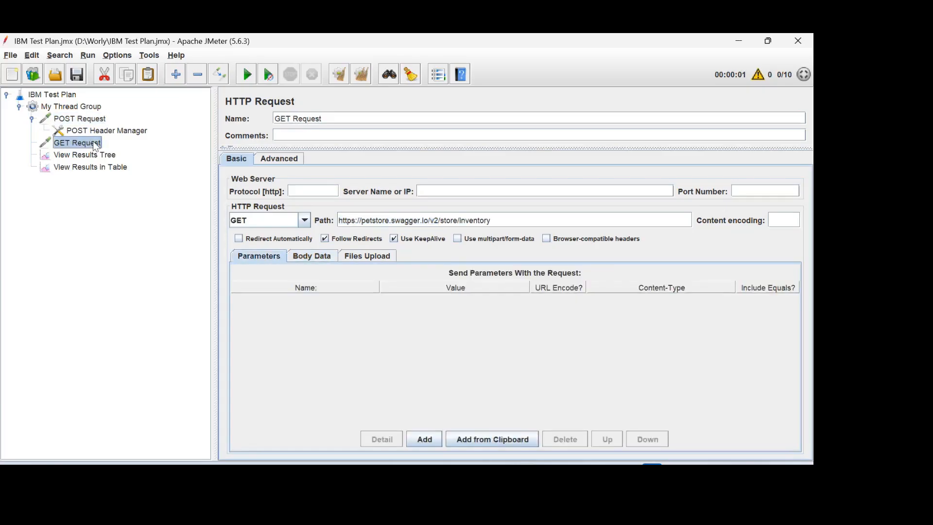
{"action": "left_click", "coordinate": [439, 220]}
{"action": "left_click_drag", "start_coordinate": [439, 220], "coordinate": [338, 220]}
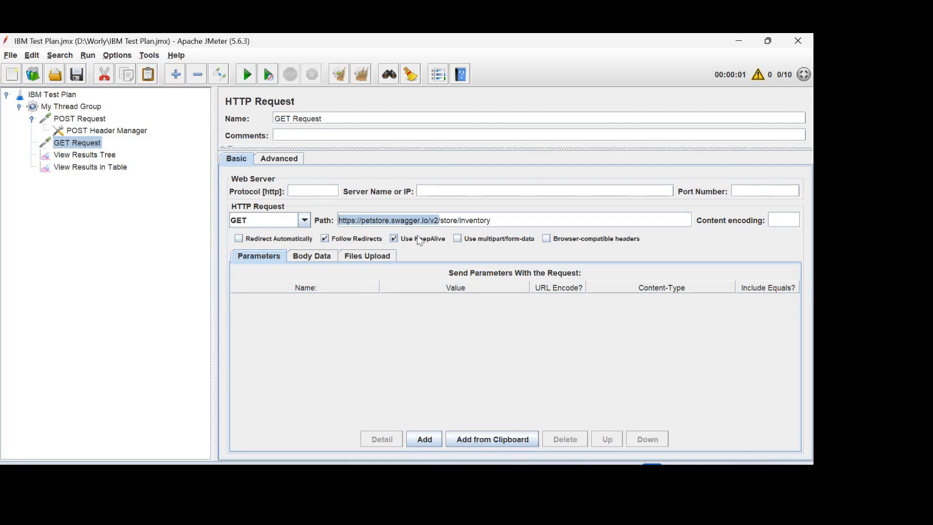
{"action": "left_click", "coordinate": [153, 246]}
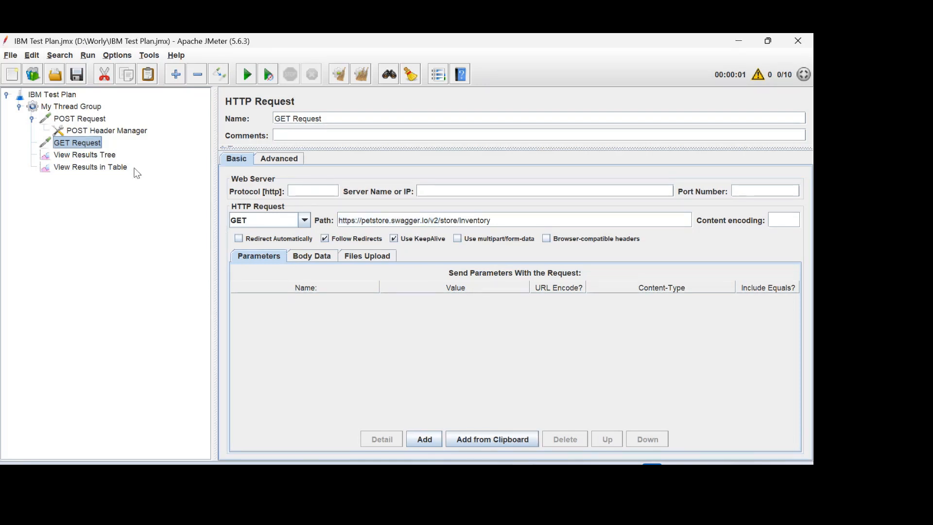
Add a User Defined Variables config element to My Thread Group.
{"action": "left_click", "coordinate": [94, 119]}
{"action": "left_click", "coordinate": [88, 106]}
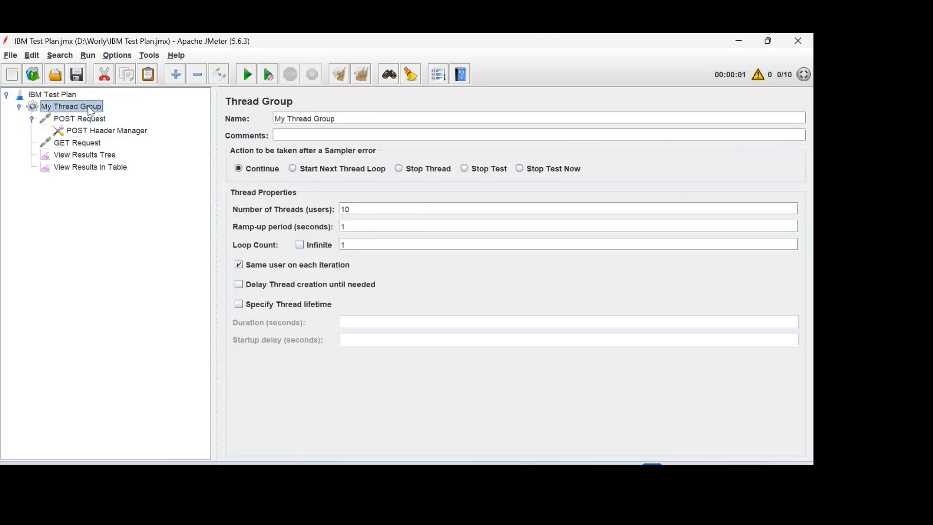
{"action": "right_click", "coordinate": [90, 108]}
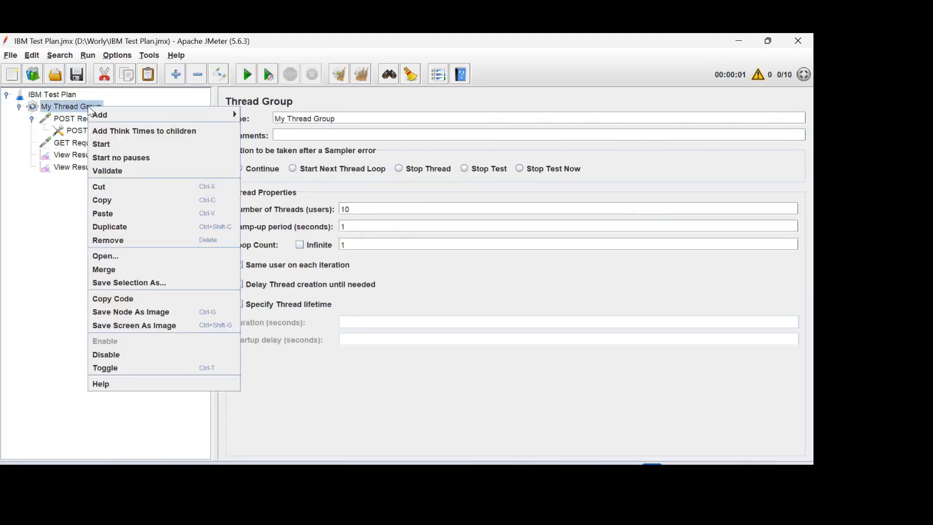
{"action": "mouse_move", "coordinate": [118, 118]}
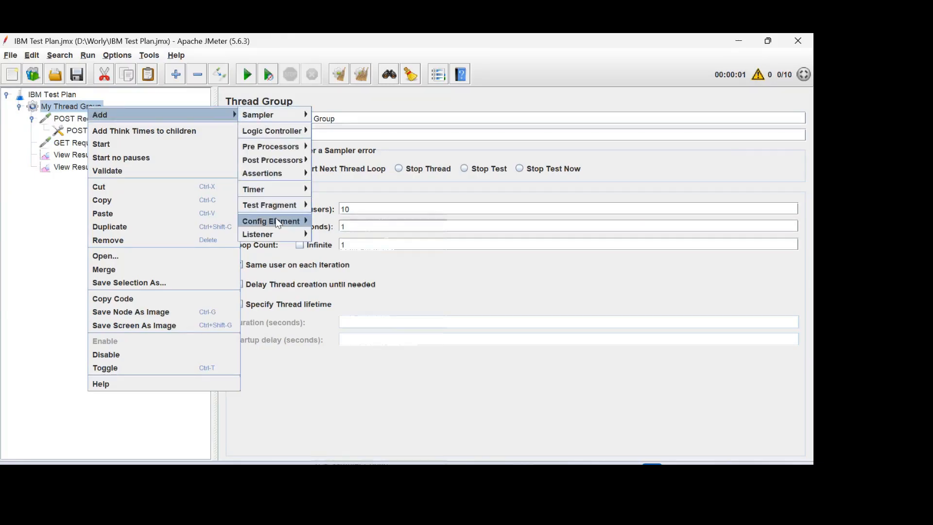
{"action": "mouse_move", "coordinate": [278, 223]}
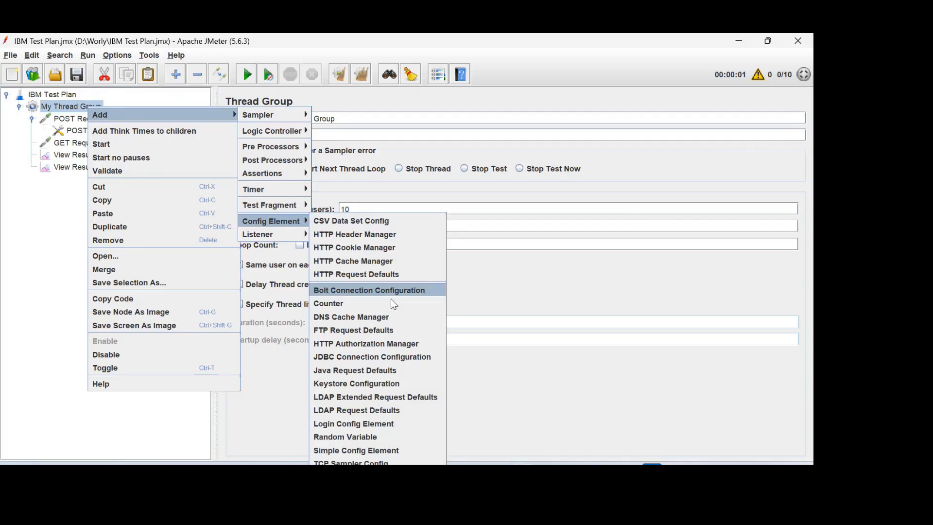
{"action": "left_click", "coordinate": [372, 476]}
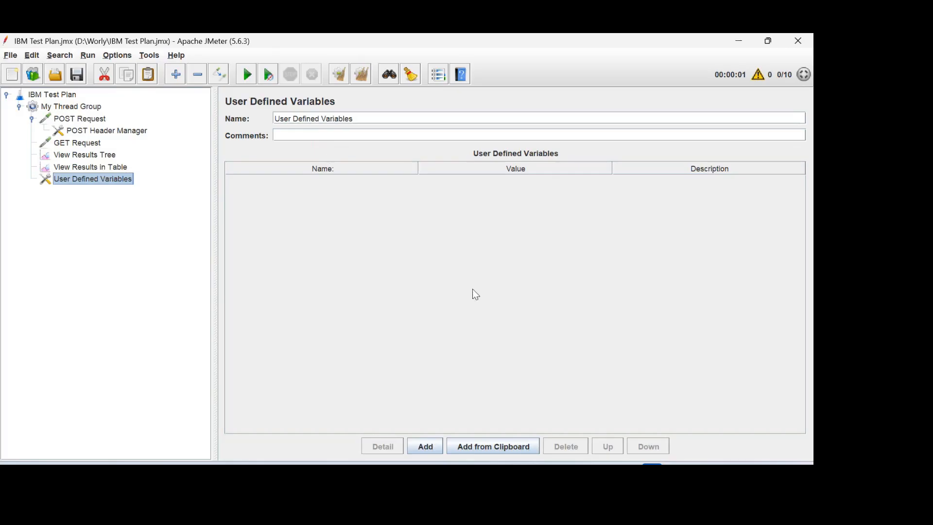
Add a variable named URL to the User Defined Variables table.
{"action": "left_click", "coordinate": [431, 445]}
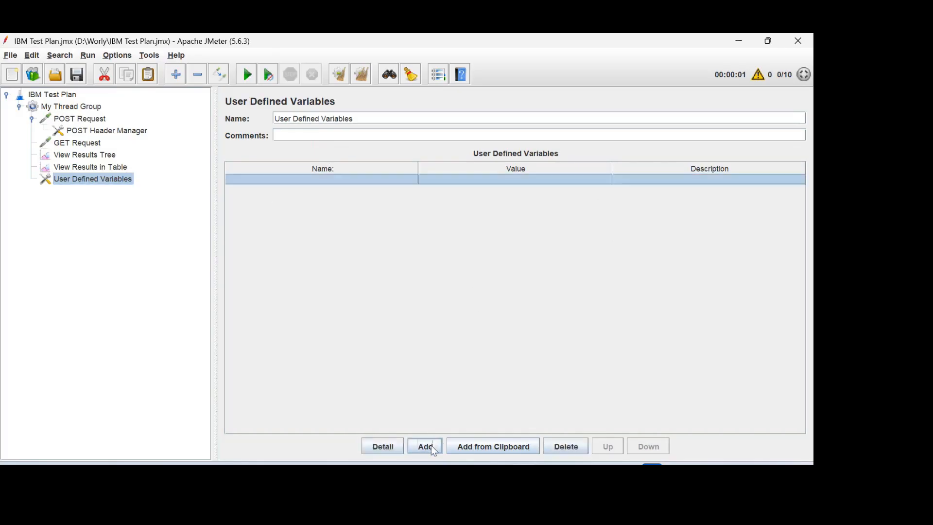
{"action": "double_click", "coordinate": [337, 178]}
{"action": "type", "text": "URL"}
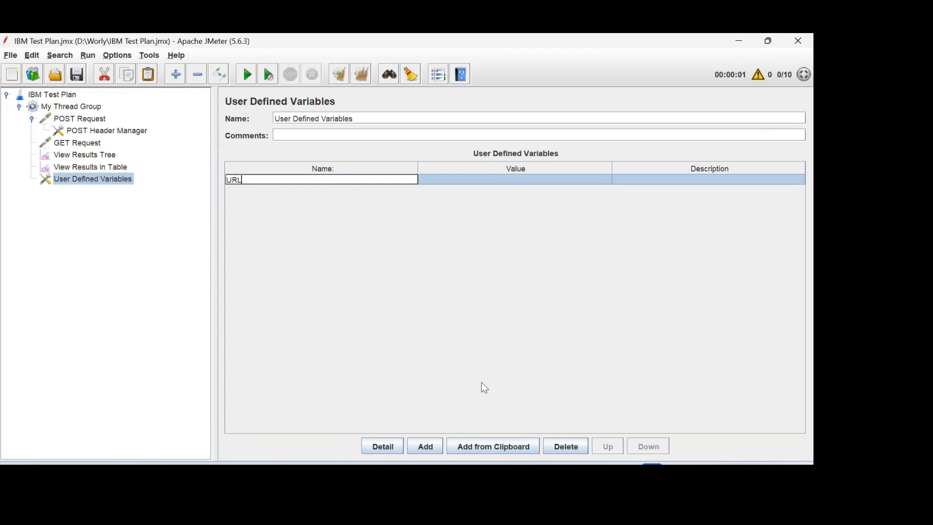
Switch to the Swagger Petstore page in the browser, examine its base URL, and return to JMeter.
{"action": "key", "text": "alt+Tab"}
{"action": "scroll", "coordinate": [350, 248], "scroll_direction": "up", "scroll_amount": 15}
{"action": "scroll", "coordinate": [335, 247], "scroll_direction": "down", "scroll_amount": 3}
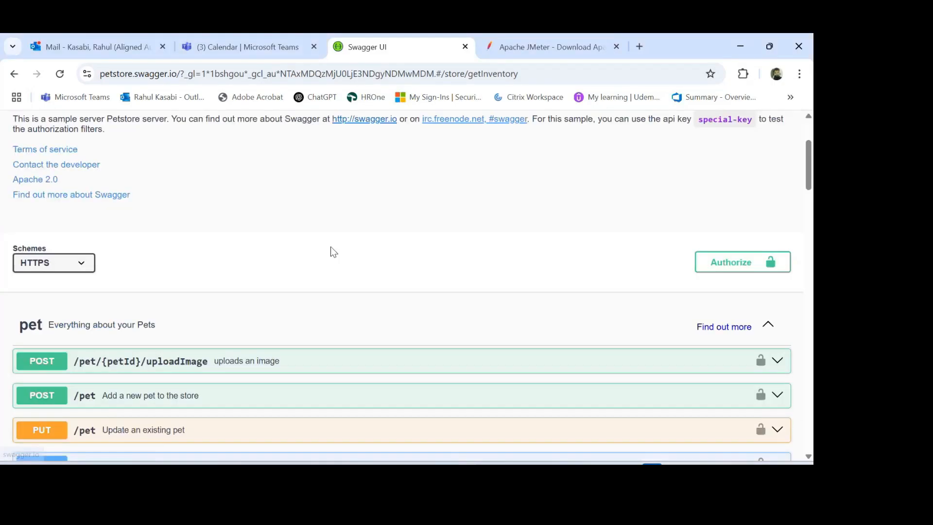
{"action": "scroll", "coordinate": [323, 253], "scroll_direction": "up", "scroll_amount": 1}
{"action": "scroll", "coordinate": [272, 253], "scroll_direction": "down", "scroll_amount": 3}
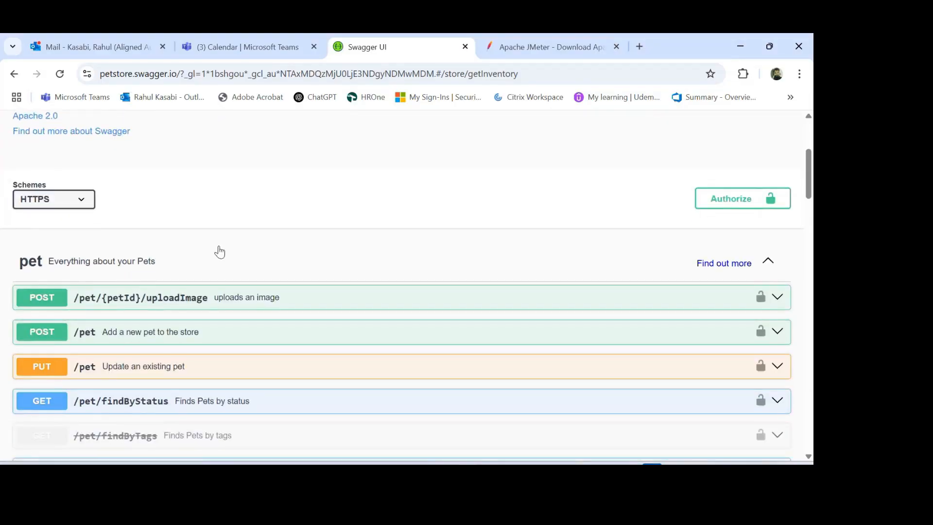
{"action": "scroll", "coordinate": [219, 248], "scroll_direction": "up", "scroll_amount": 5}
{"action": "left_click_drag", "start_coordinate": [62, 212], "coordinate": [160, 213]}
{"action": "left_click", "coordinate": [499, 353]}
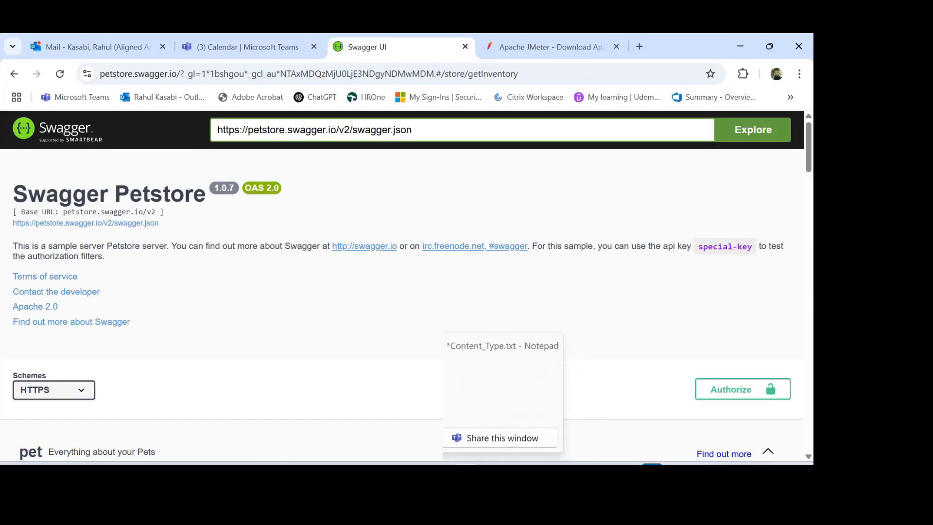
{"action": "left_click", "coordinate": [521, 474]}
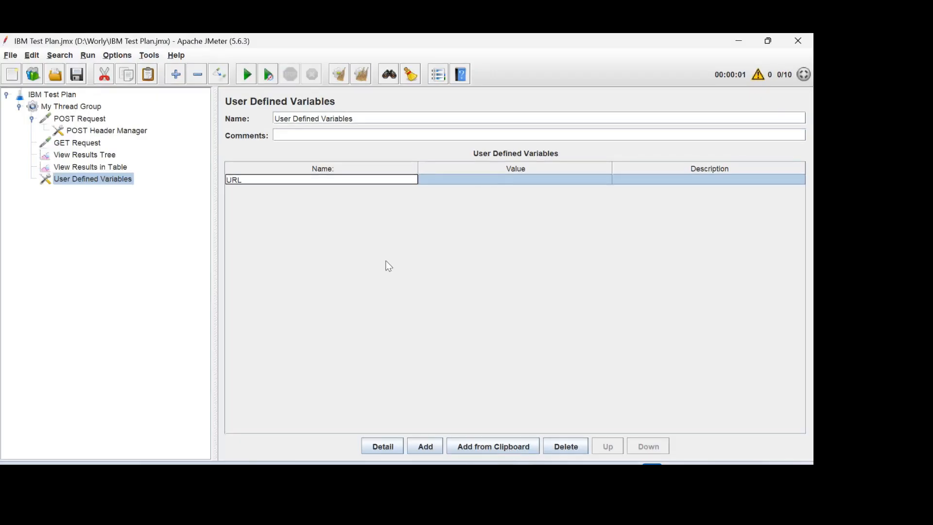
{"action": "left_click", "coordinate": [90, 119]}
{"action": "left_click_drag", "start_coordinate": [339, 220], "coordinate": [438, 219]}
{"action": "key", "text": "ctrl+c"}
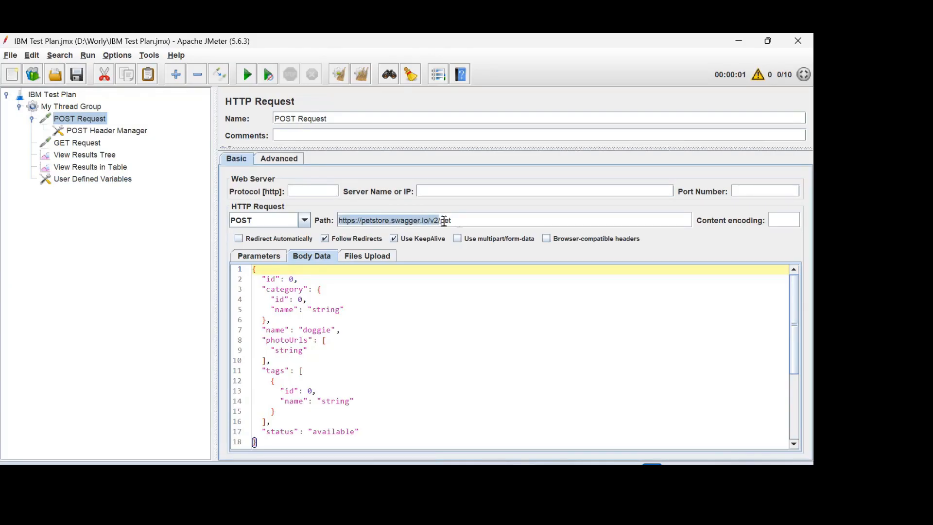
{"action": "left_click", "coordinate": [124, 179]}
{"action": "left_click", "coordinate": [452, 179]}
{"action": "left_click", "coordinate": [454, 180]}
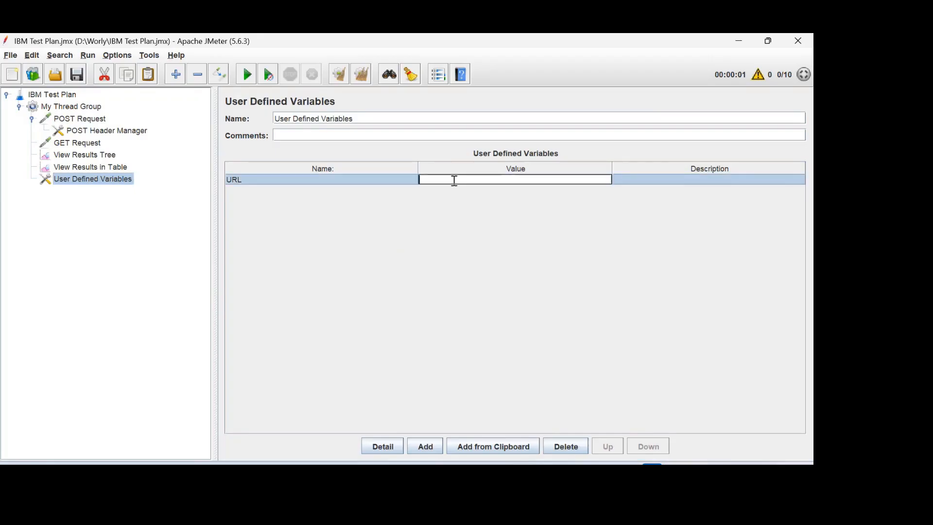
{"action": "key", "text": "ctrl+v"}
{"action": "left_click_drag", "start_coordinate": [102, 172], "coordinate": [100, 127]}
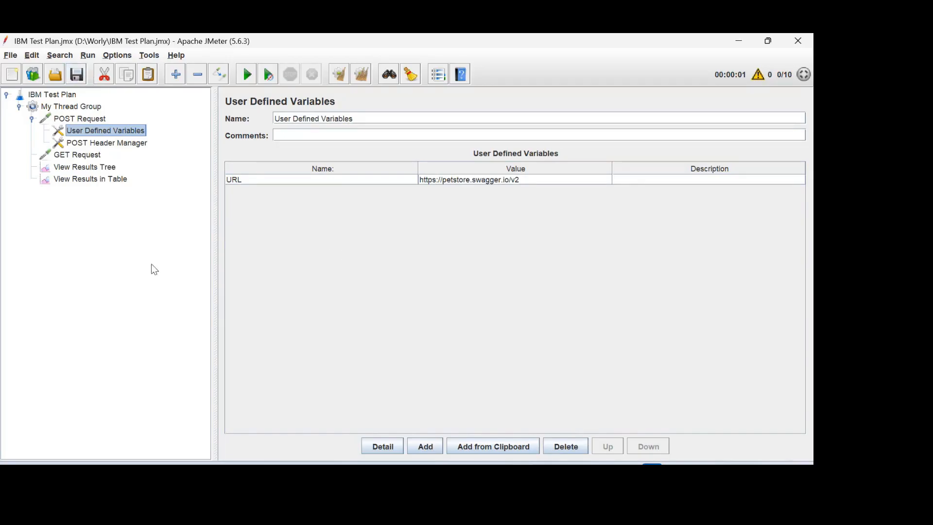
Change the category name in the POST Request's JSON body to cat.
{"action": "left_click", "coordinate": [88, 120]}
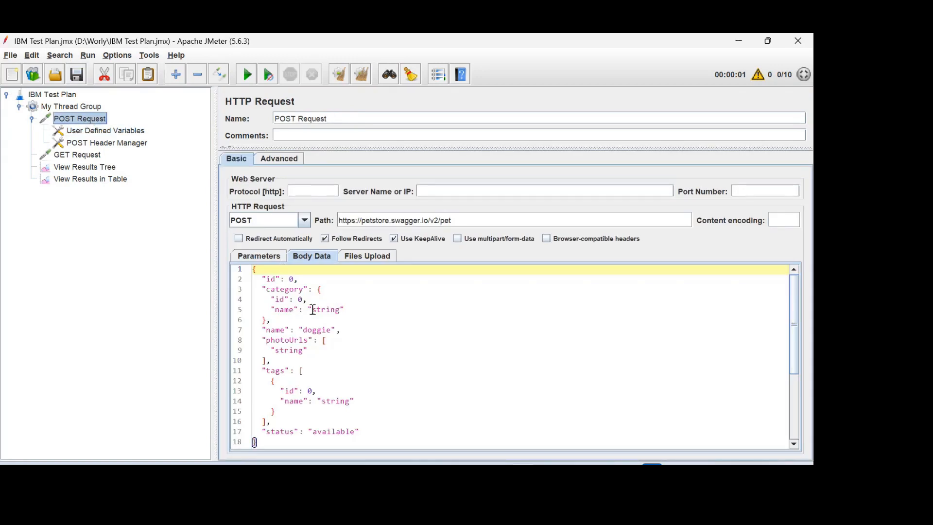
{"action": "double_click", "coordinate": [329, 312]}
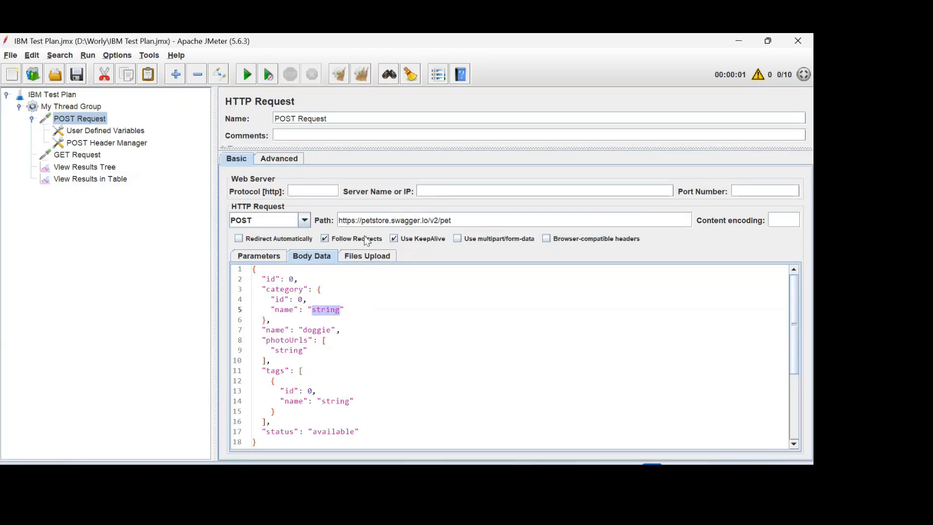
{"action": "type", "text": "cat"}
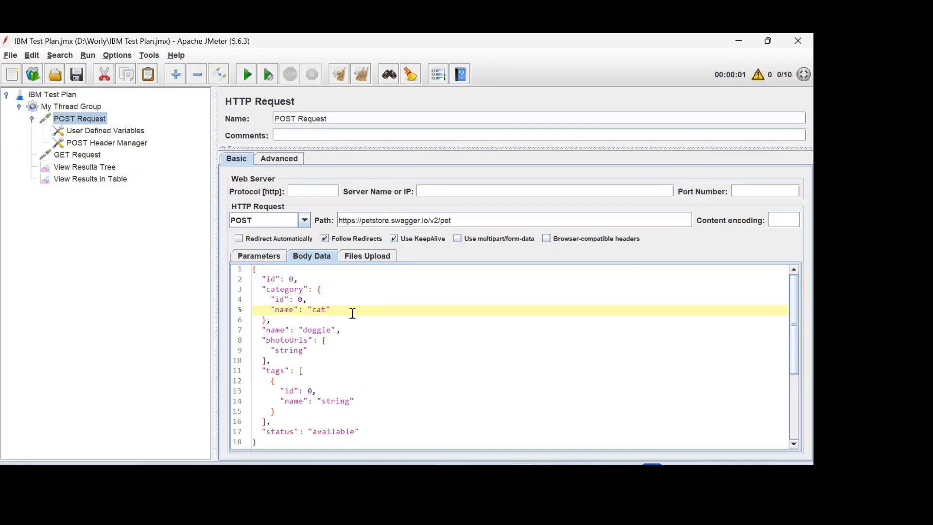
{"action": "left_click", "coordinate": [345, 329]}
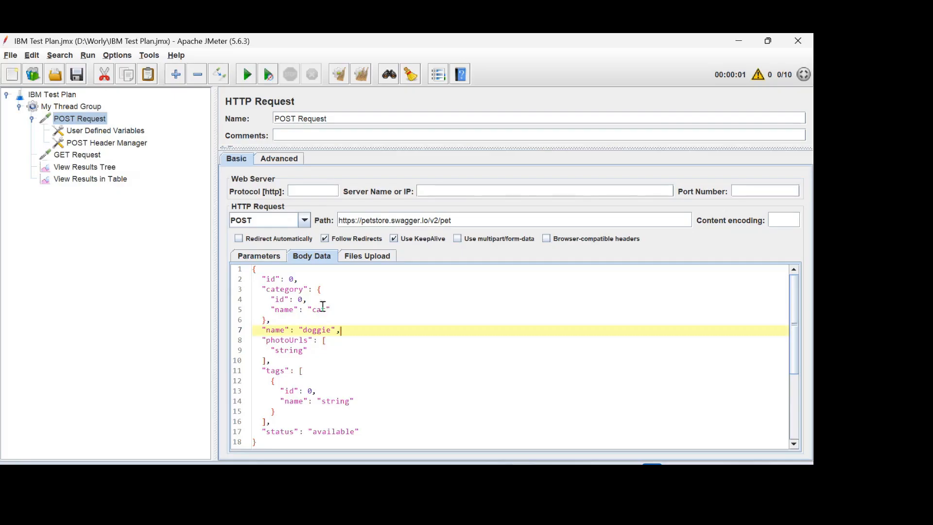
{"action": "double_click", "coordinate": [320, 309]}
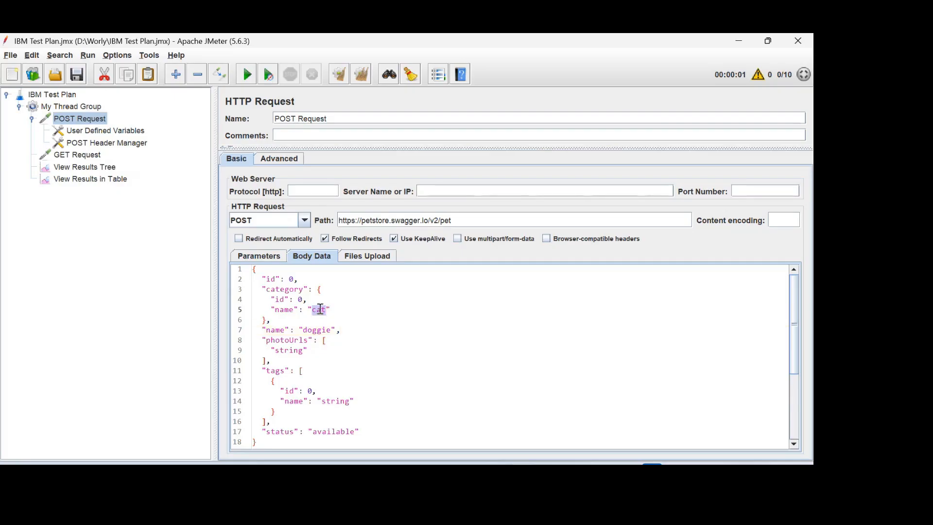
{"action": "left_click", "coordinate": [374, 310]}
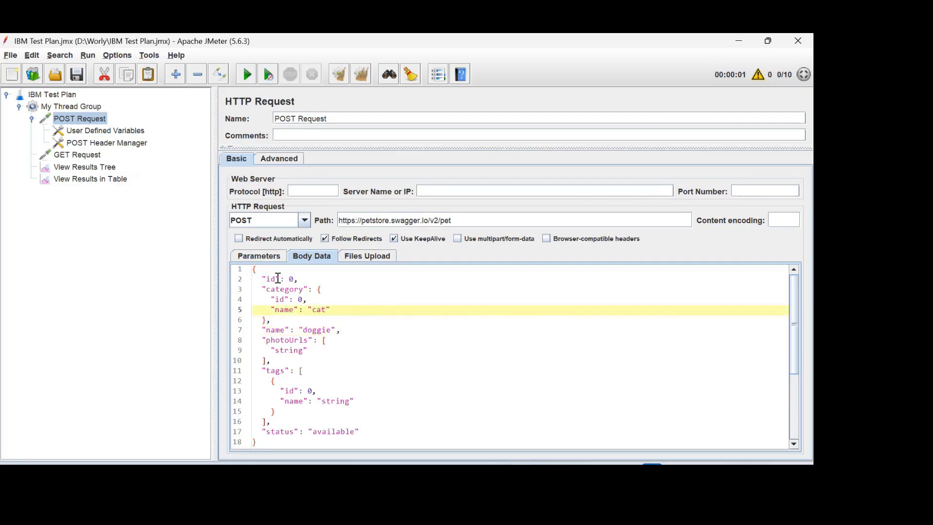
Add a second user-defined variable named petName with the value dog.
{"action": "left_click", "coordinate": [102, 132]}
{"action": "left_click", "coordinate": [434, 450]}
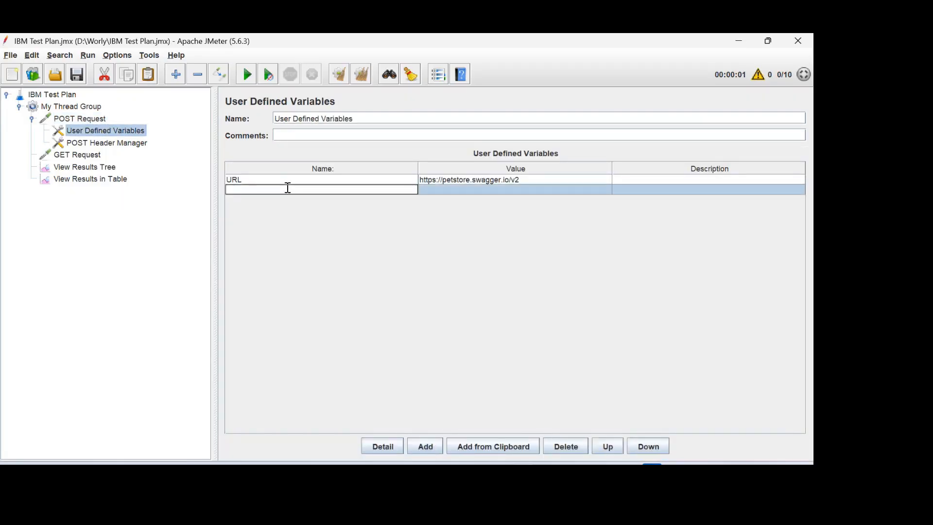
{"action": "type", "text": "petName"}
{"action": "left_click", "coordinate": [463, 191]}
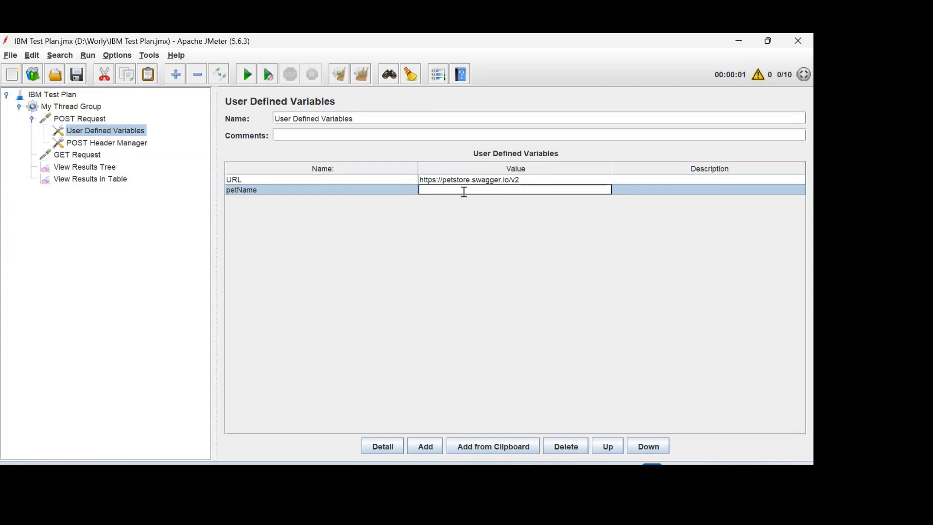
{"action": "type", "text": "dog"}
Replace the category name in the POST Request's JSON body with the variable reference ${petName}.
{"action": "double_click", "coordinate": [250, 190]}
{"action": "double_click", "coordinate": [248, 190]}
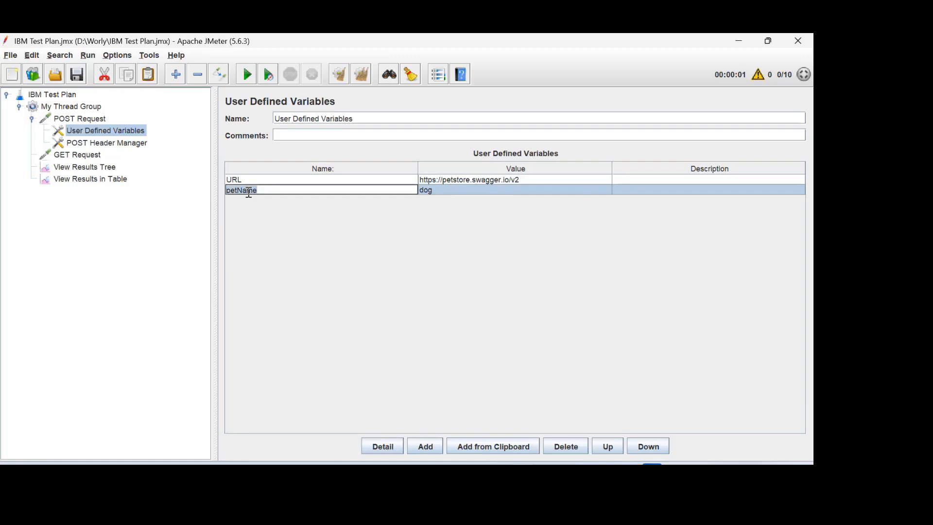
{"action": "left_click", "coordinate": [101, 120]}
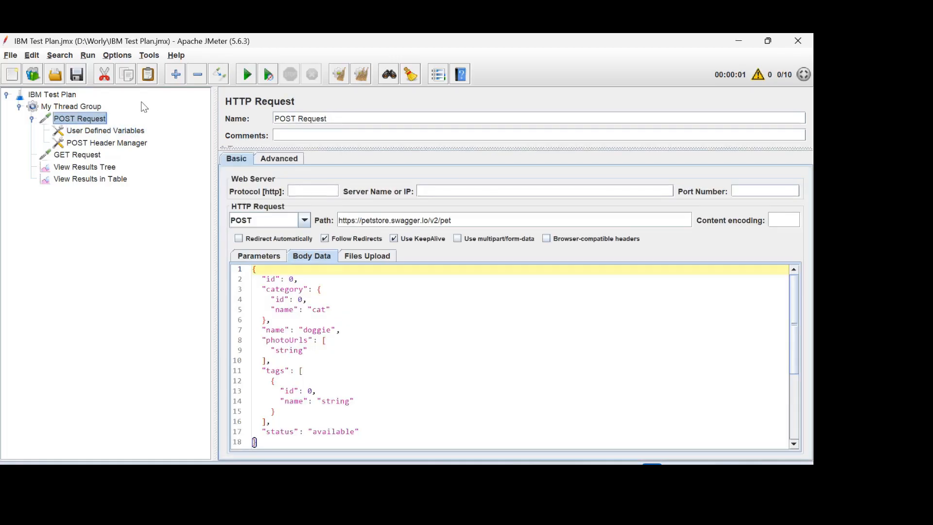
{"action": "double_click", "coordinate": [319, 310]}
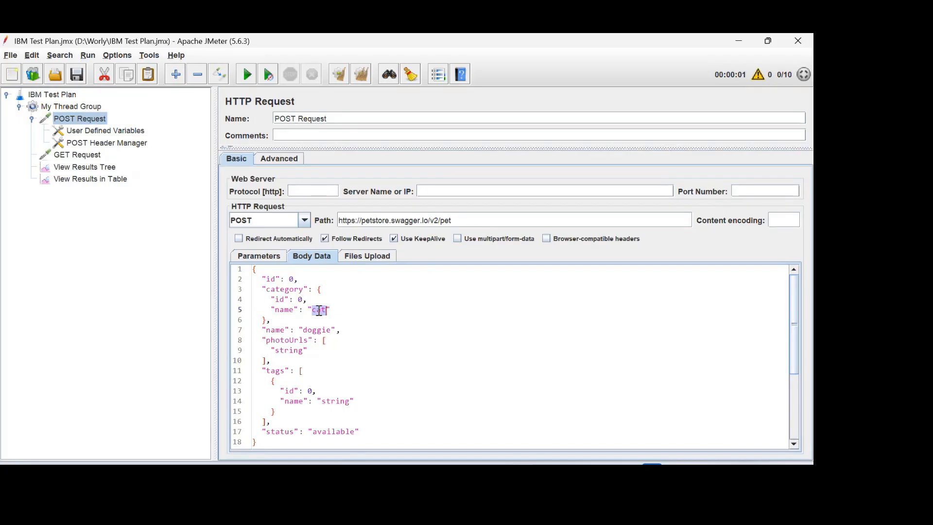
{"action": "key", "text": "BackSpace"}
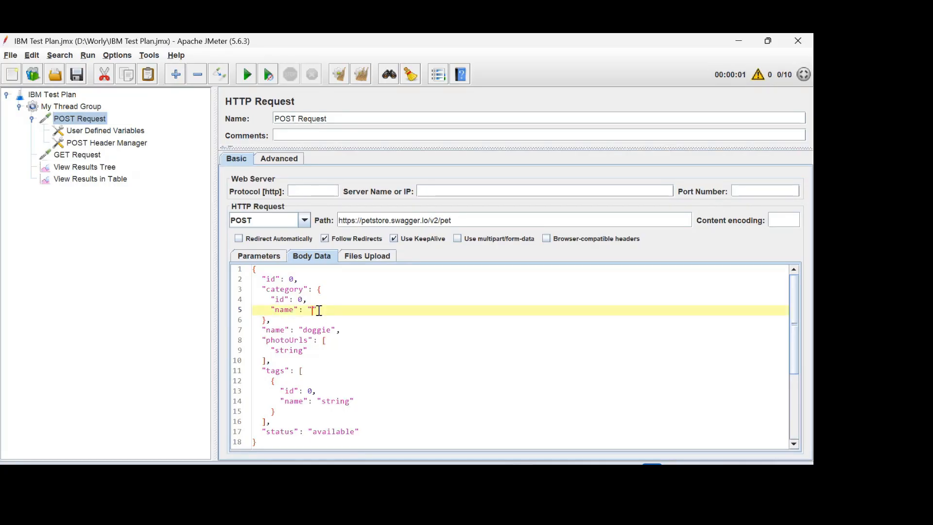
{"action": "type", "text": "$"}
{"action": "type", "text": "{}"}
{"action": "type", "text": "petName"}
{"action": "left_click", "coordinate": [378, 314]}
Replace the base URL in the POST Request's path with the variable, making the path ${URL}/pet.
{"action": "left_click_drag", "start_coordinate": [438, 220], "coordinate": [339, 222]}
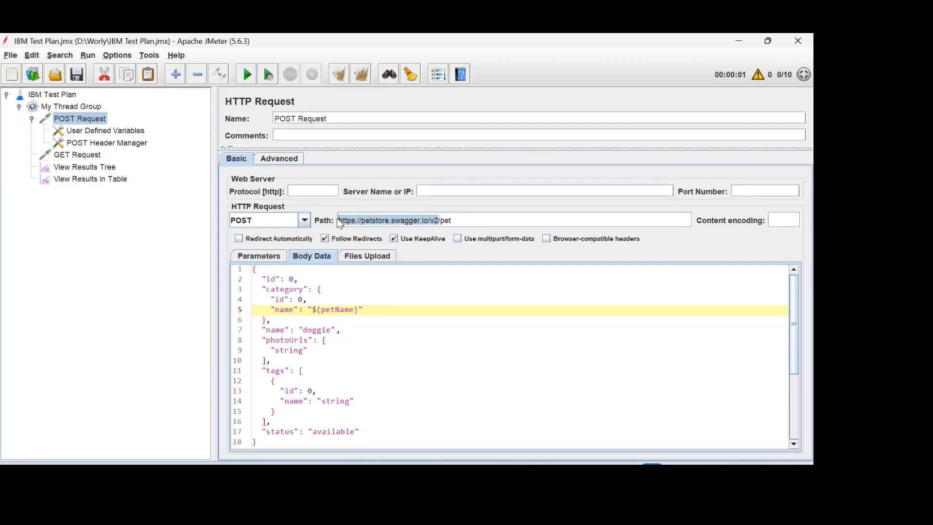
{"action": "key", "text": "BackSpace"}
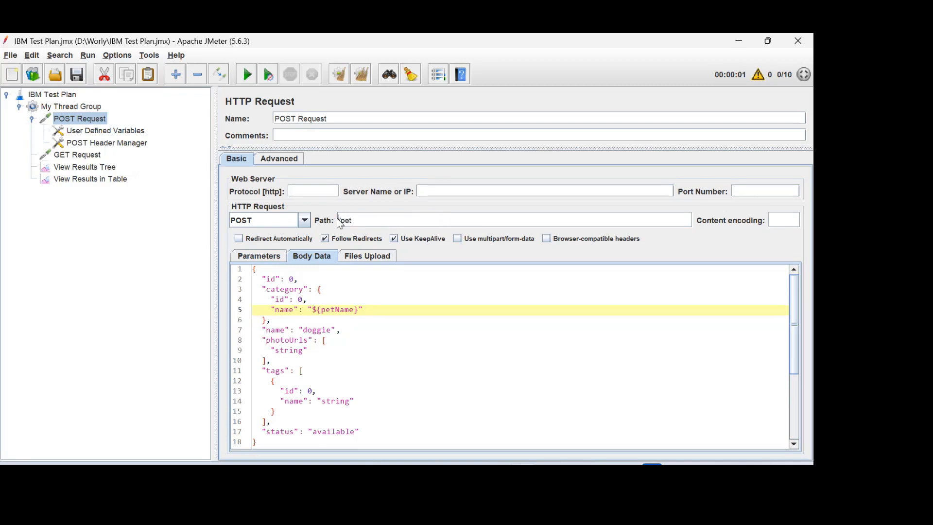
{"action": "type", "text": "$"}
{"action": "type", "text": "{}"}
{"action": "type", "text": "URL}"}
Check the defined URL variable and replace the base URL in the GET Request's path, making it ${URL}/store/inventory.
{"action": "left_click", "coordinate": [95, 130]}
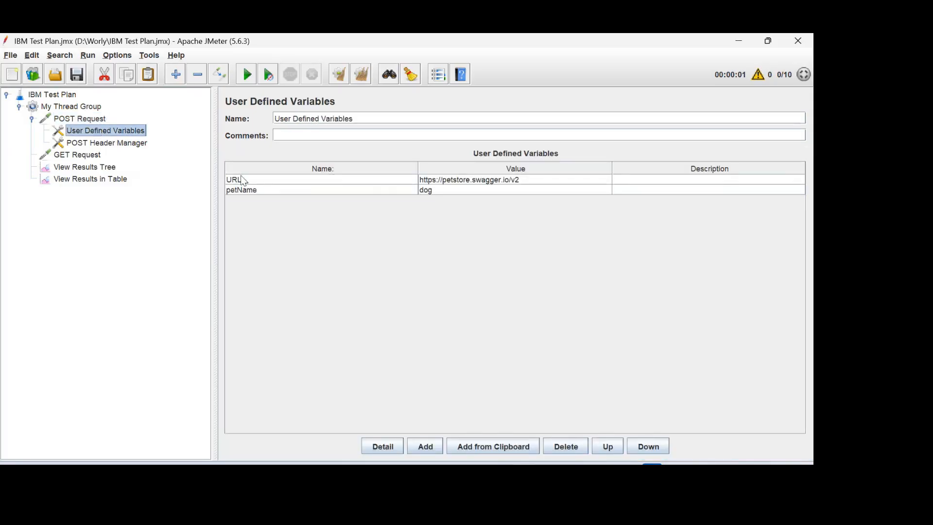
{"action": "left_click", "coordinate": [89, 157]}
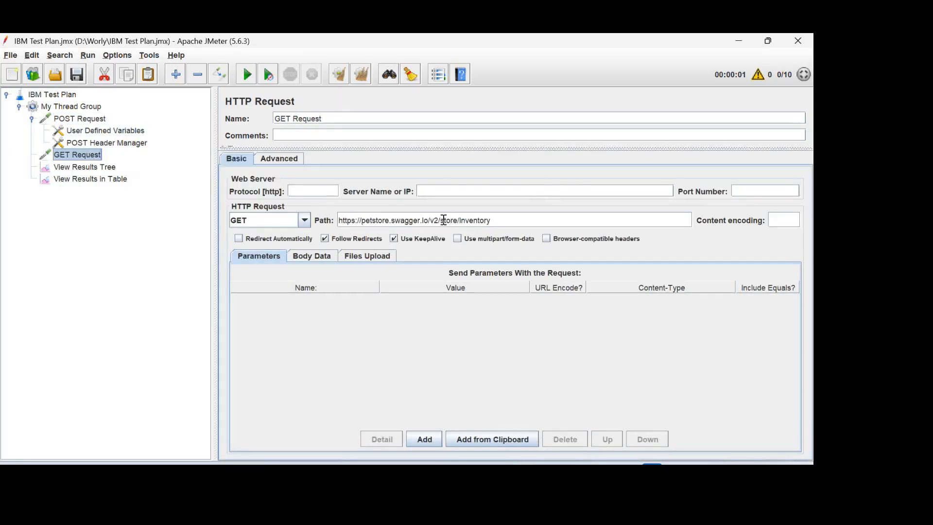
{"action": "left_click_drag", "start_coordinate": [439, 218], "coordinate": [339, 218]}
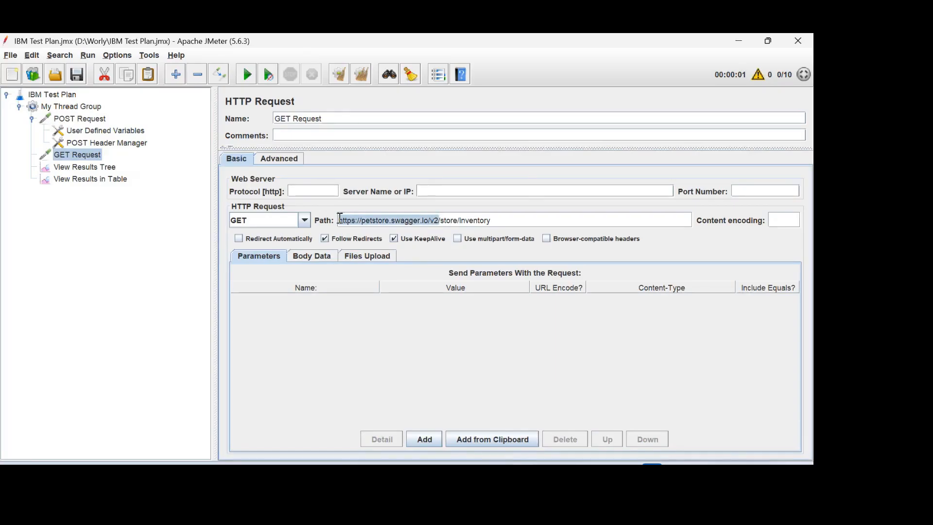
{"action": "key", "text": "BackSpace"}
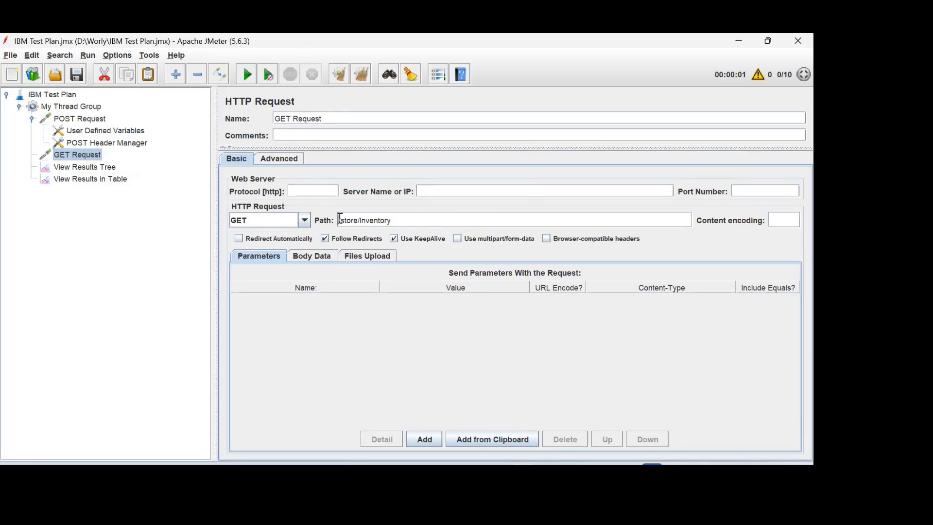
{"action": "type", "text": "${}"}
{"action": "type", "text": "URL"}
Clear all previous results and run the test plan with the results table shown, overwriting the existing IBMResult.csv file.
{"action": "left_click", "coordinate": [111, 181]}
{"action": "left_click", "coordinate": [361, 73]}
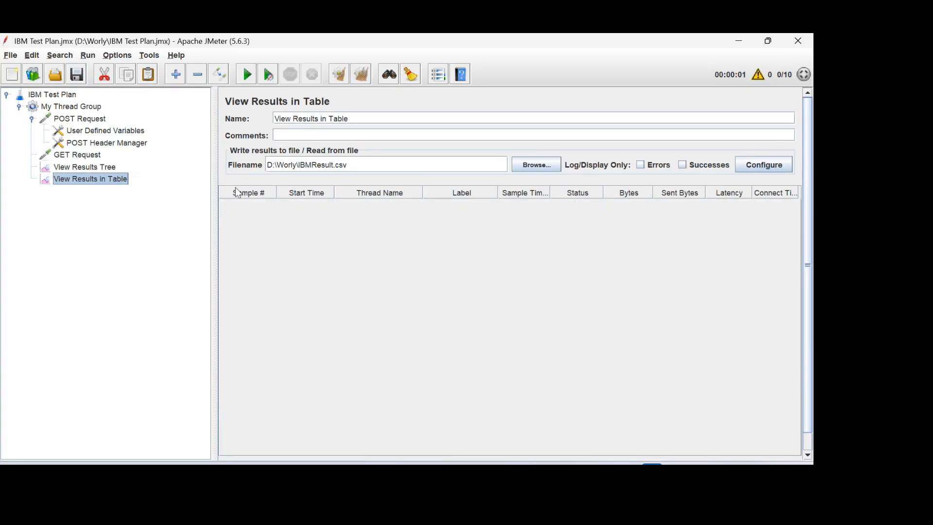
{"action": "left_click", "coordinate": [246, 75]}
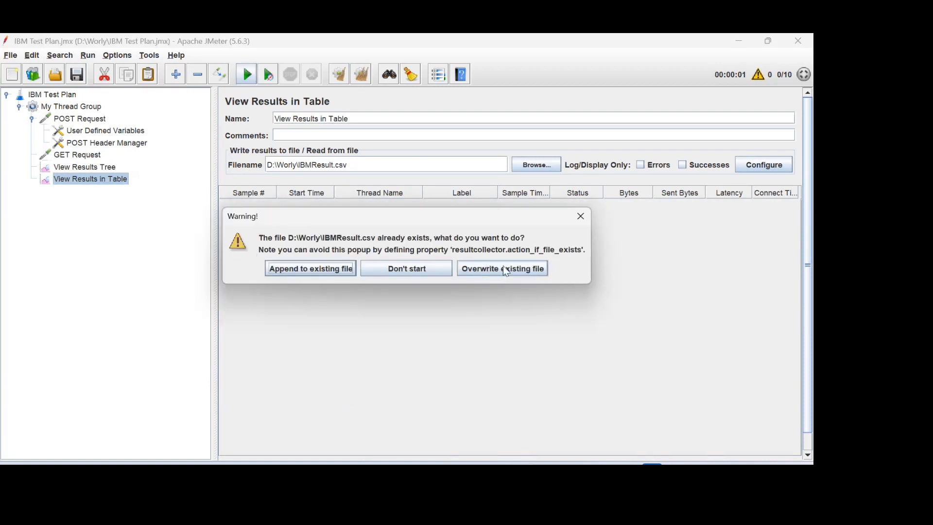
{"action": "left_click", "coordinate": [504, 268]}
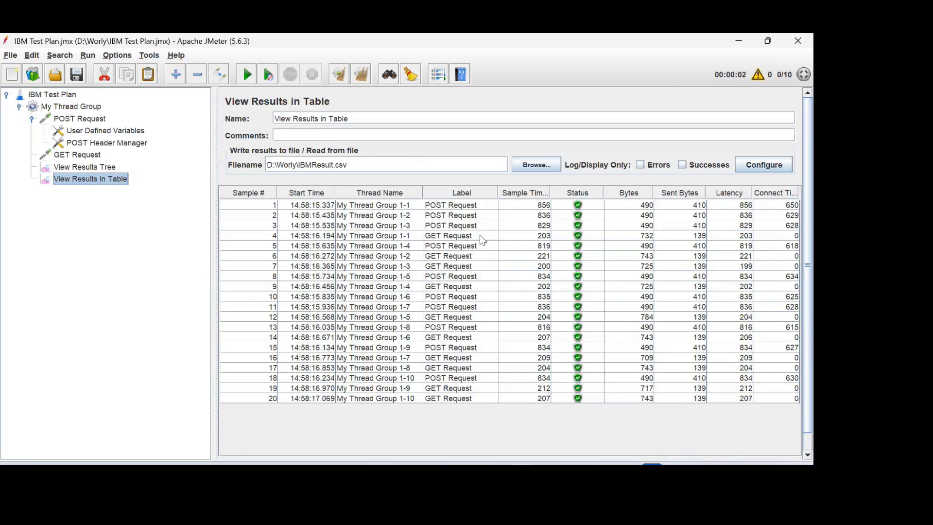
Compare the petName variable's value with the category name in the first POST Request sample's response body and request body.
{"action": "left_click", "coordinate": [128, 132]}
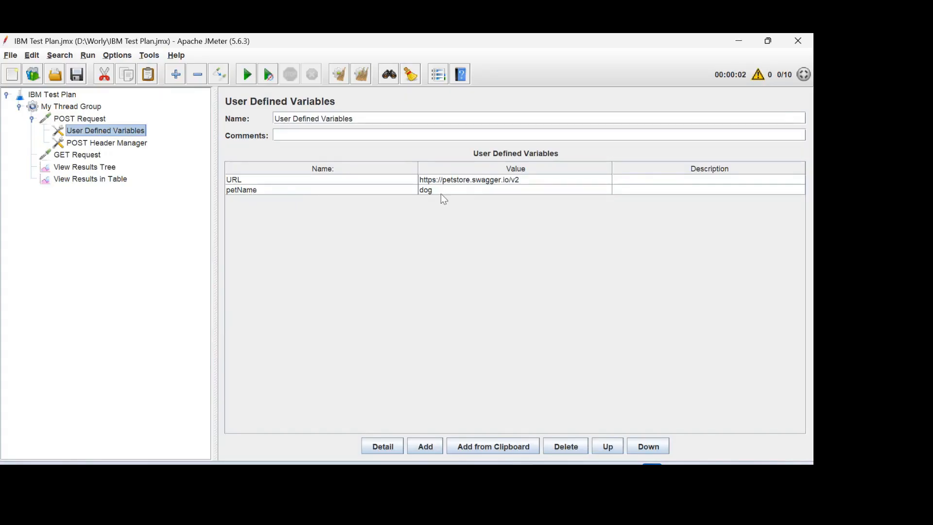
{"action": "left_click", "coordinate": [77, 167]}
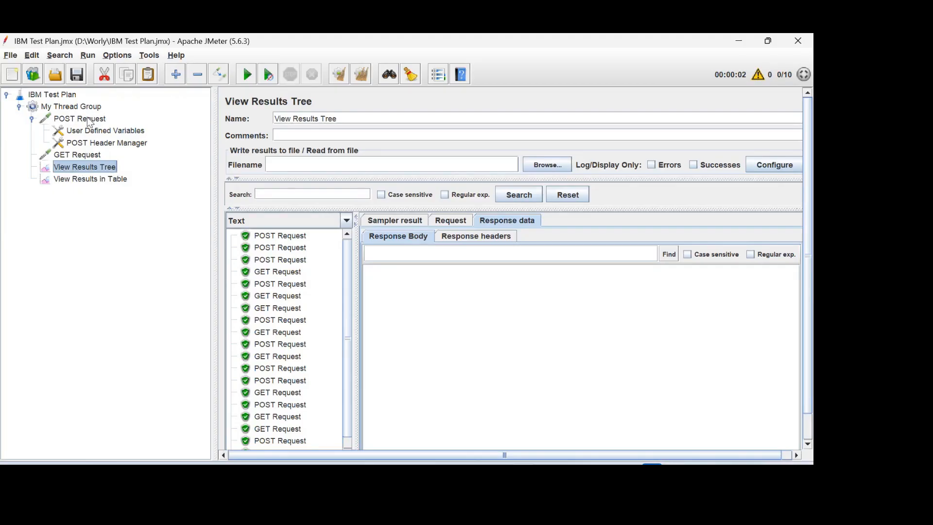
{"action": "left_click", "coordinate": [279, 236]}
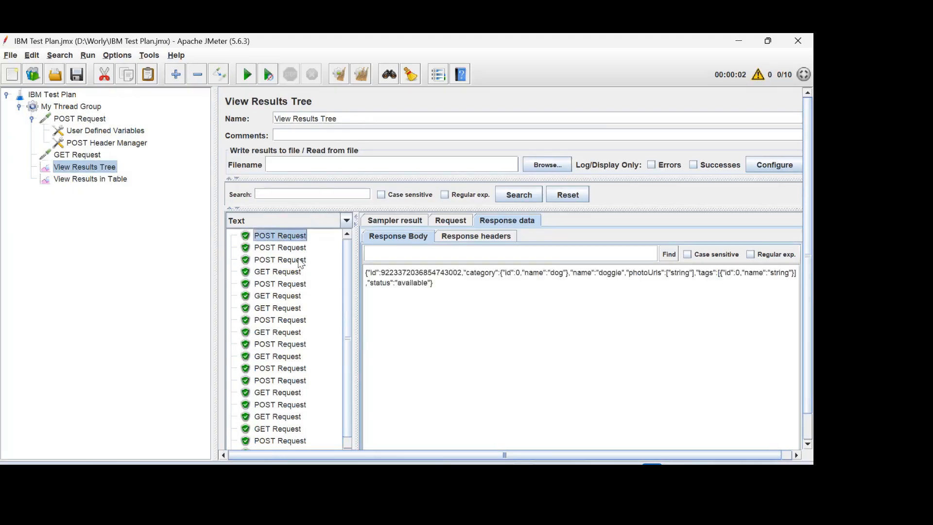
{"action": "double_click", "coordinate": [557, 273]}
{"action": "left_click", "coordinate": [548, 319]}
{"action": "left_click", "coordinate": [451, 221]}
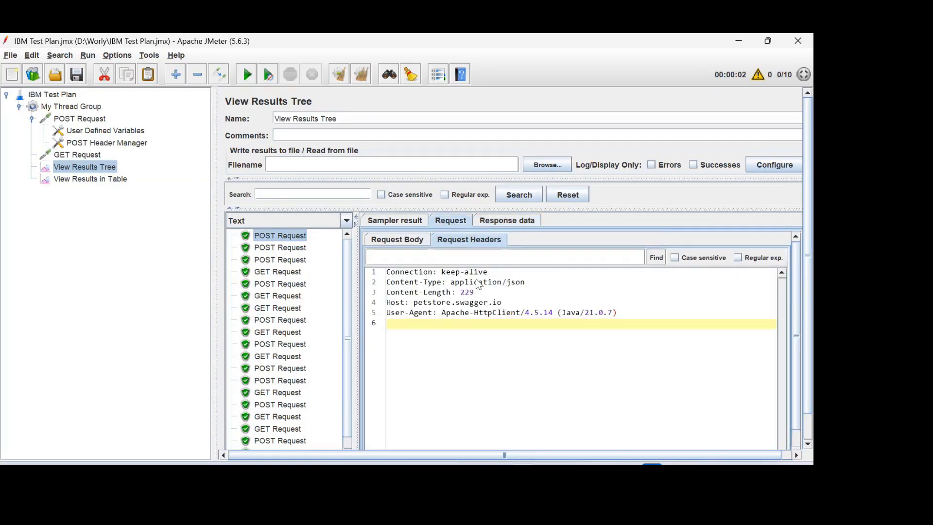
{"action": "left_click", "coordinate": [415, 243]}
{"action": "double_click", "coordinate": [442, 344]}
{"action": "left_click", "coordinate": [503, 345]}
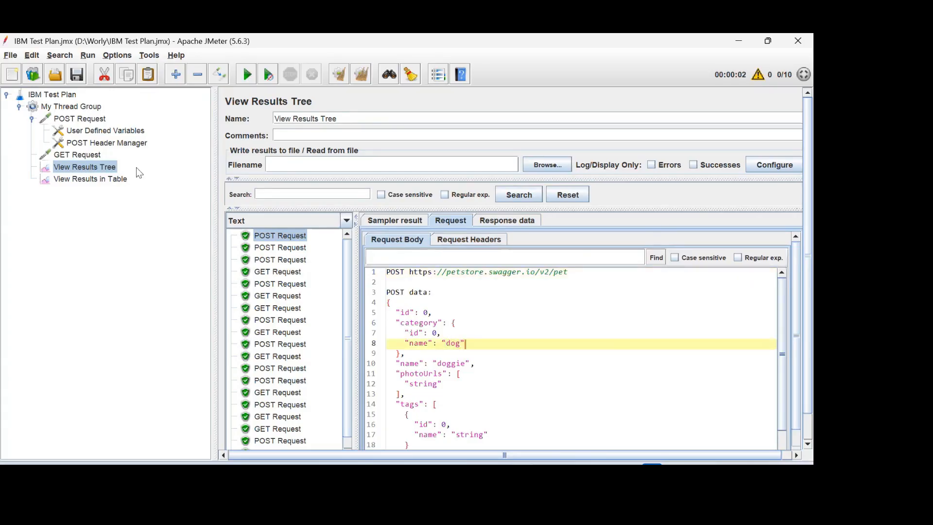
Set the petName user-defined variable under POST Request to cat.
{"action": "left_click", "coordinate": [80, 119]}
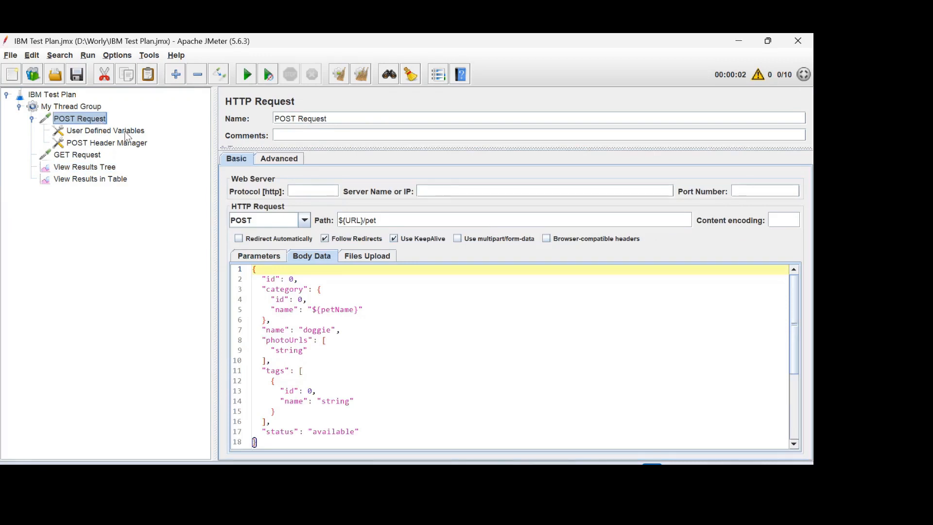
{"action": "left_click", "coordinate": [127, 134]}
{"action": "double_click", "coordinate": [428, 190]}
{"action": "key", "text": "BackSpace"}
{"action": "key", "text": "BackSpace"}
{"action": "key", "text": "BackSpace"}
{"action": "type", "text": "cat"}
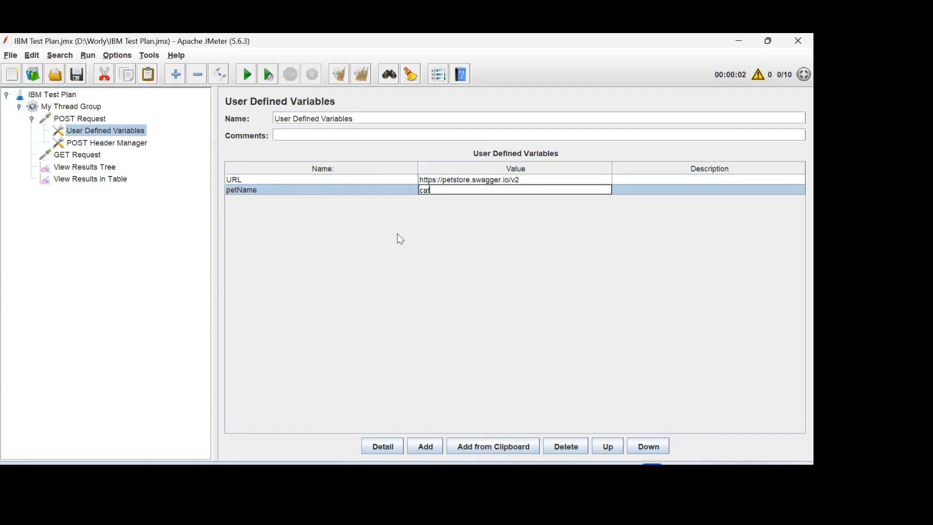
{"action": "left_click", "coordinate": [85, 135]}
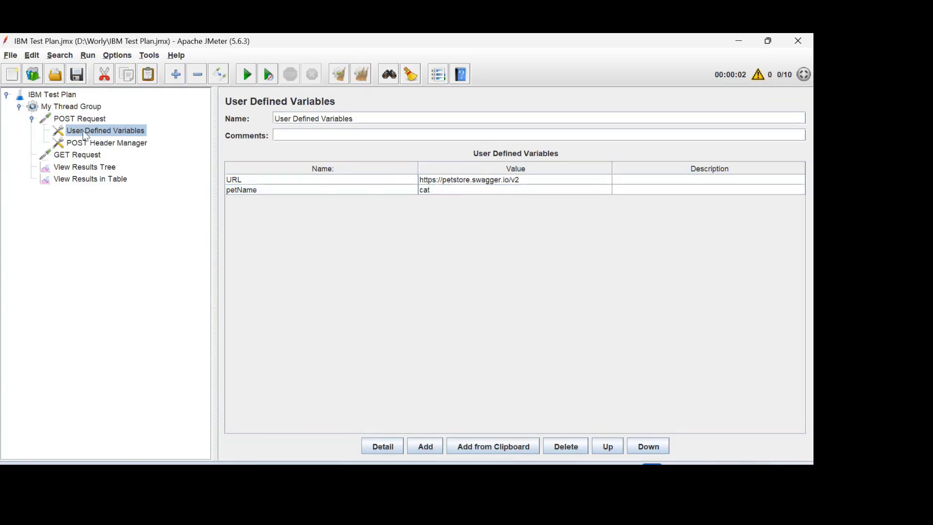
Clear all results and rerun the test plan with petName as cat, overwriting the existing results file.
{"action": "left_click", "coordinate": [111, 179]}
{"action": "left_click", "coordinate": [362, 77]}
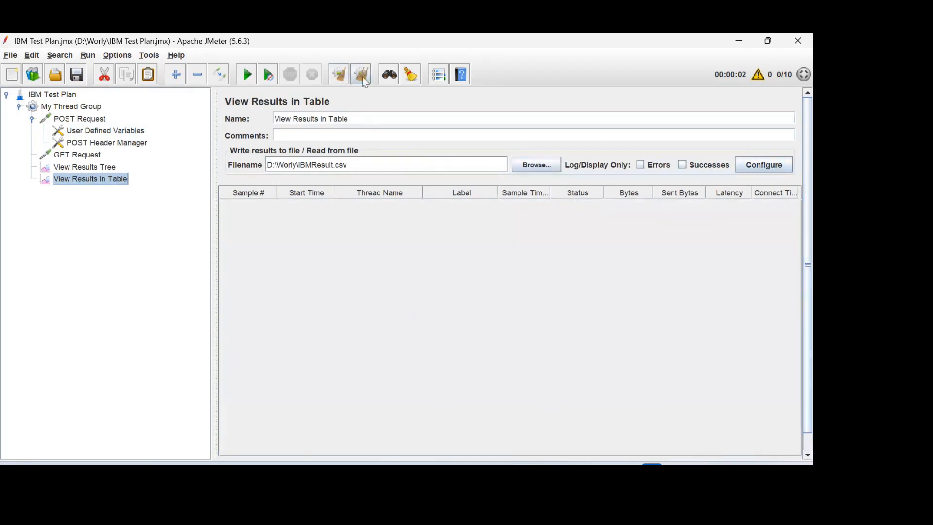
{"action": "left_click", "coordinate": [246, 74]}
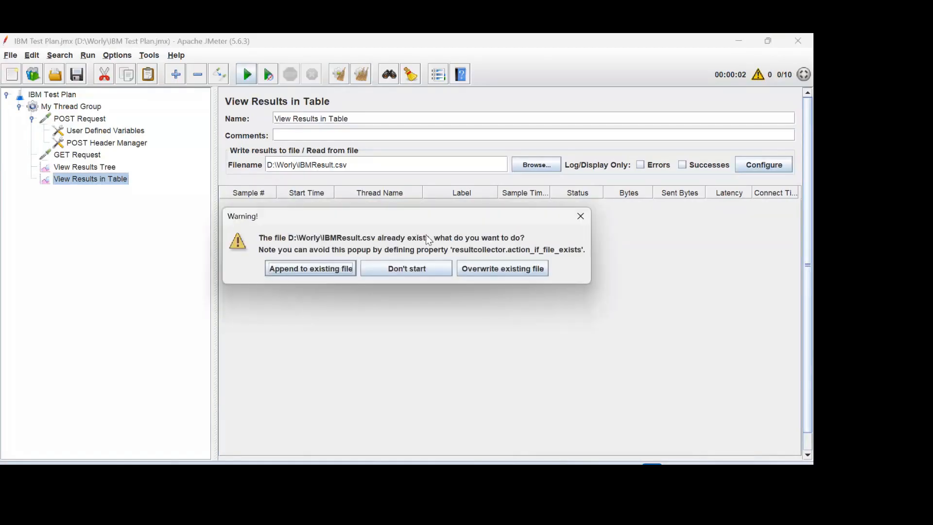
{"action": "left_click", "coordinate": [504, 268]}
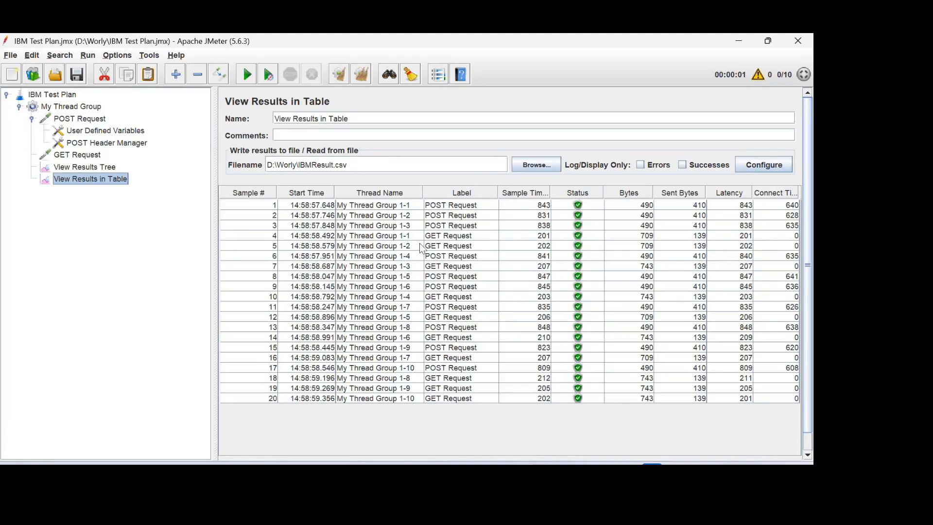
Examine the category name in the first POST Request sample's request and response bodies, and view its sampler result.
{"action": "left_click", "coordinate": [100, 168]}
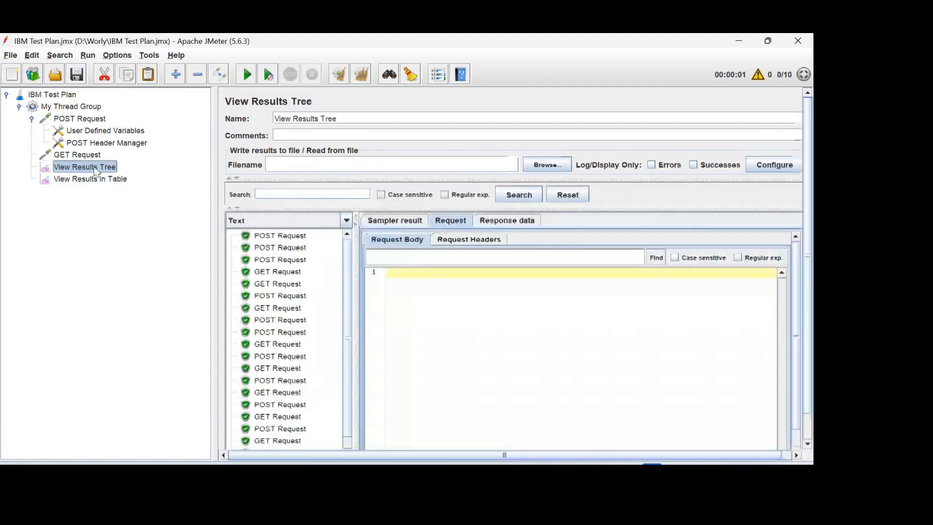
{"action": "left_click", "coordinate": [281, 238]}
{"action": "left_click_drag", "start_coordinate": [467, 345], "coordinate": [439, 347]}
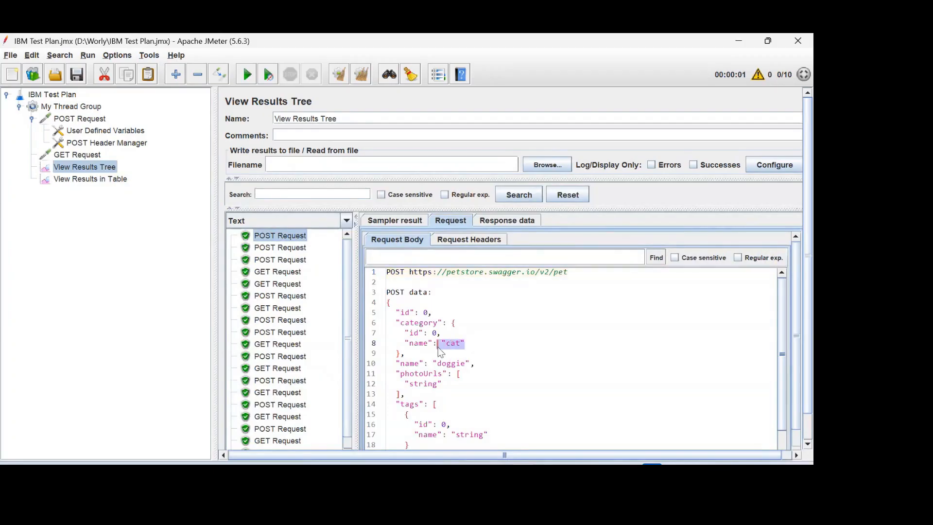
{"action": "left_click", "coordinate": [474, 347]}
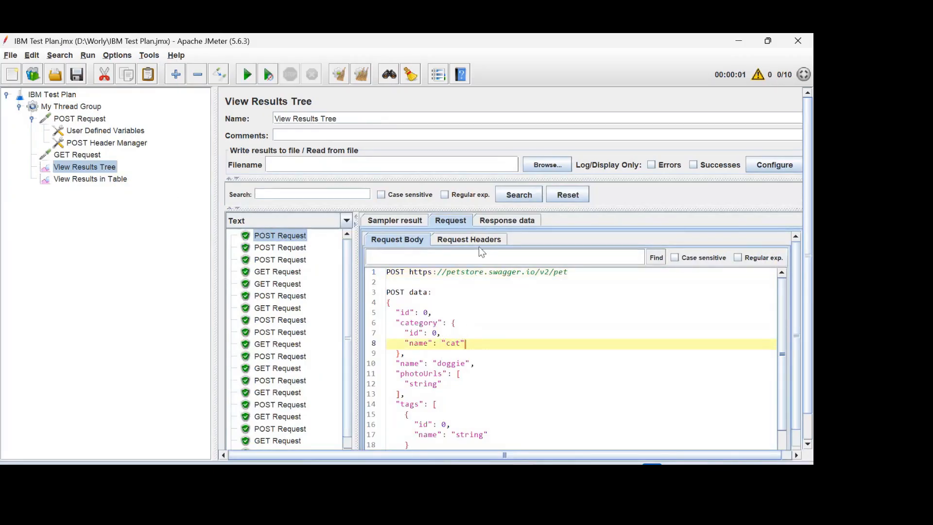
{"action": "left_click", "coordinate": [505, 221]}
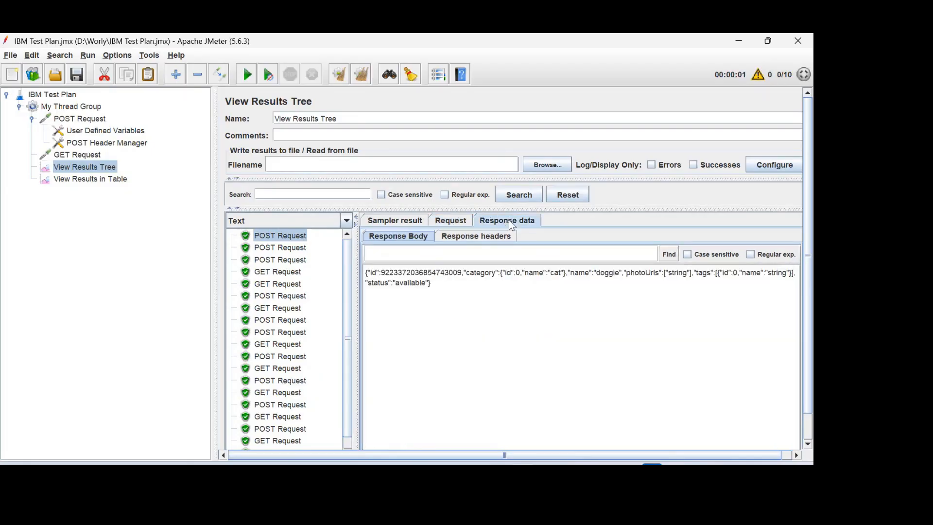
{"action": "left_click_drag", "start_coordinate": [569, 273], "coordinate": [533, 273]}
{"action": "left_click", "coordinate": [391, 221]}
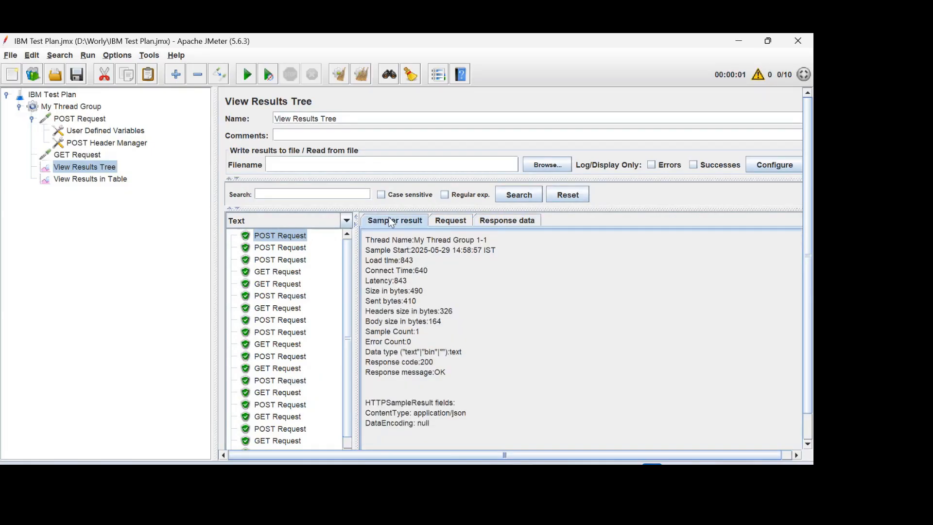
{"action": "left_click", "coordinate": [171, 195]}
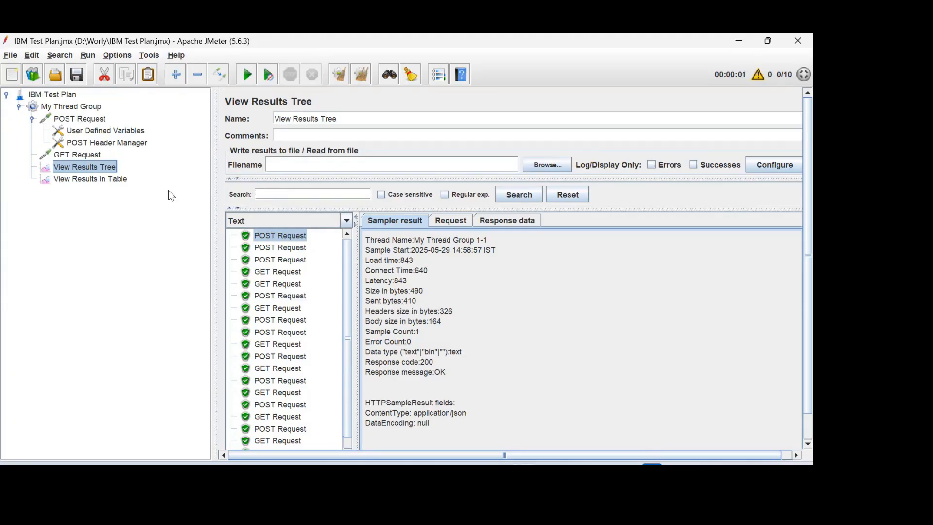
Delete the petName variable from the User Defined Variables under POST Request.
{"action": "left_click", "coordinate": [127, 131]}
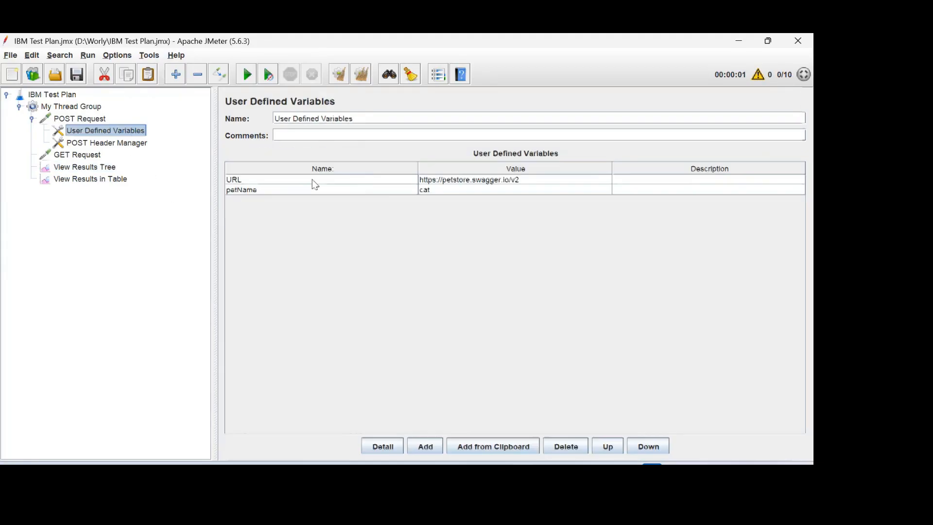
{"action": "left_click", "coordinate": [295, 189]}
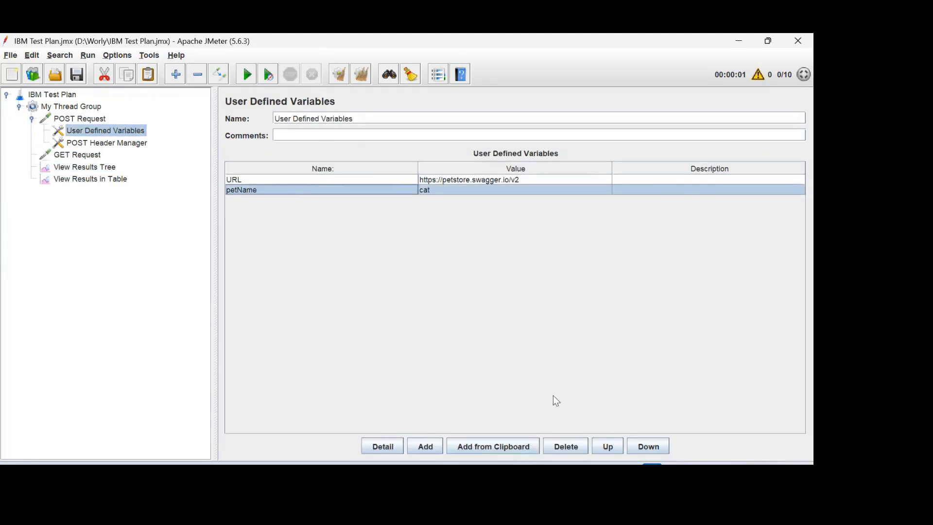
{"action": "left_click", "coordinate": [565, 446]}
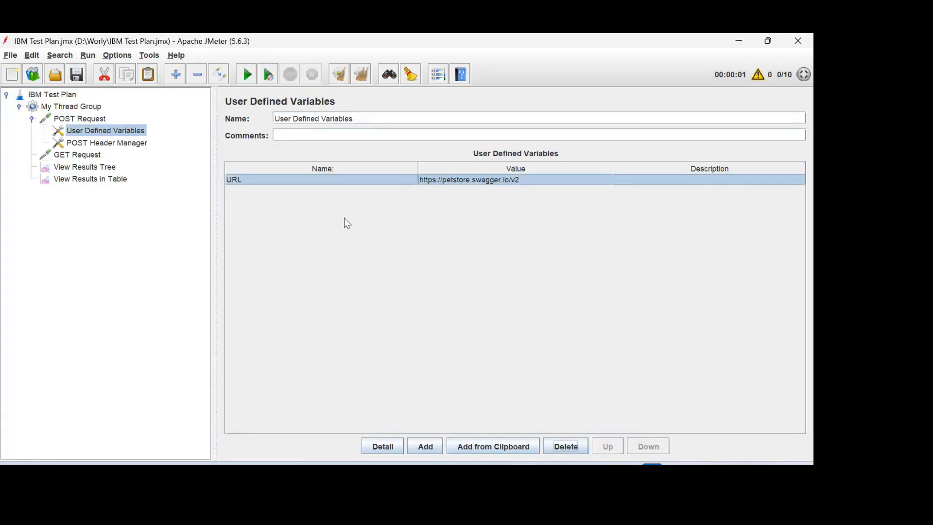
Switch to Excel and start with a new blank workbook.
{"action": "key", "text": "super"}
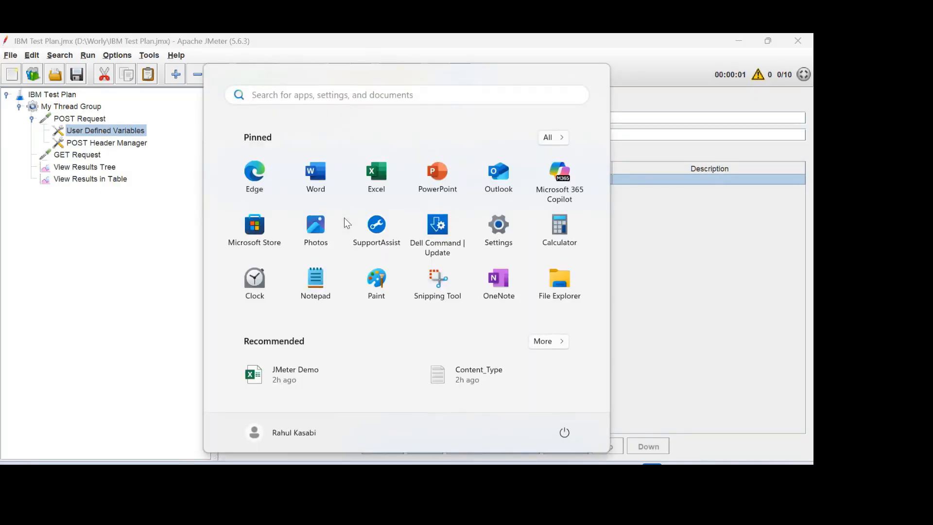
{"action": "type", "text": "excel"}
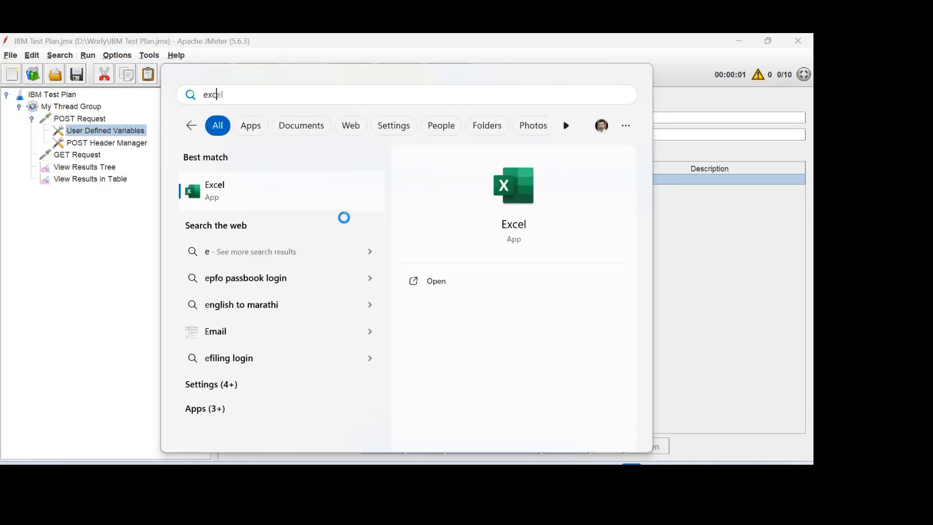
{"action": "key", "text": "Return"}
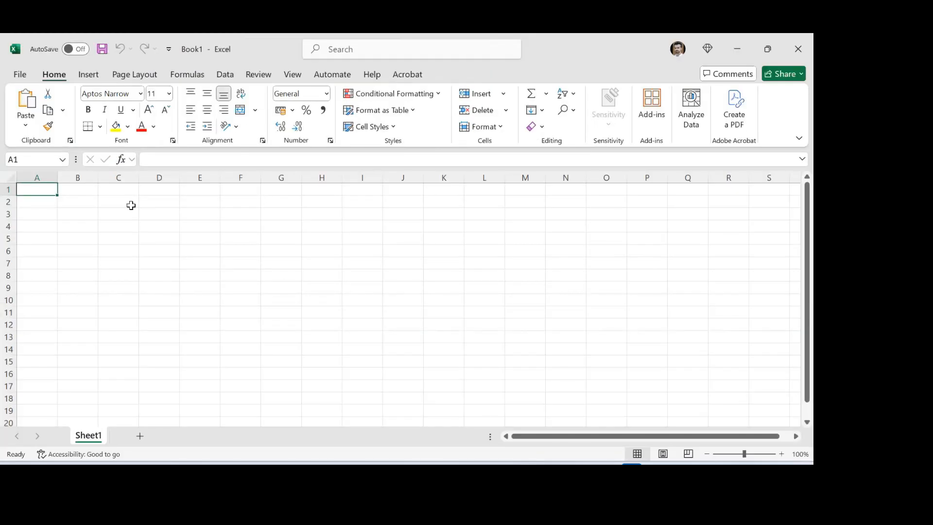
Enter the pet names elephant, horse and monkey in cells A1 to A3.
{"action": "type", "text": "ele"}
{"action": "key", "text": "BackSpace"}
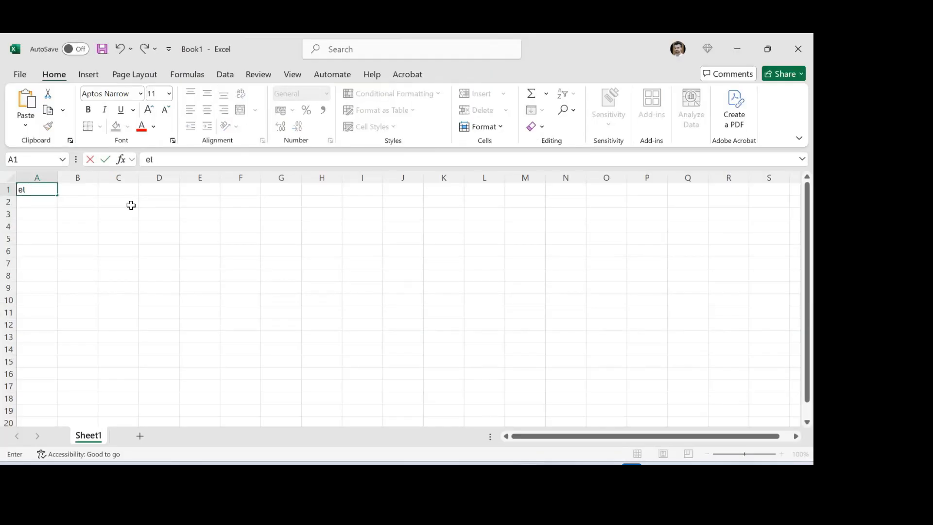
{"action": "type", "text": "ephant"}
{"action": "left_click", "coordinate": [44, 200]}
{"action": "type", "text": "horse"}
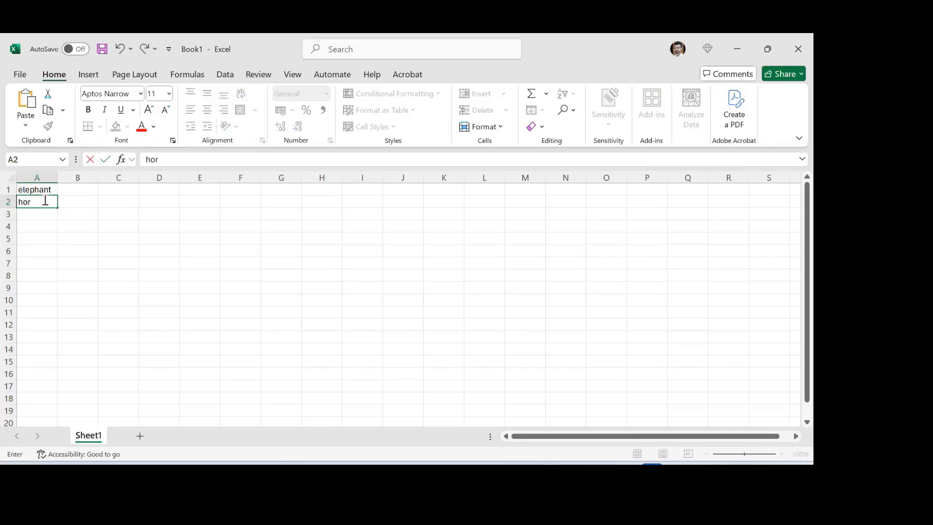
{"action": "left_click", "coordinate": [23, 215]}
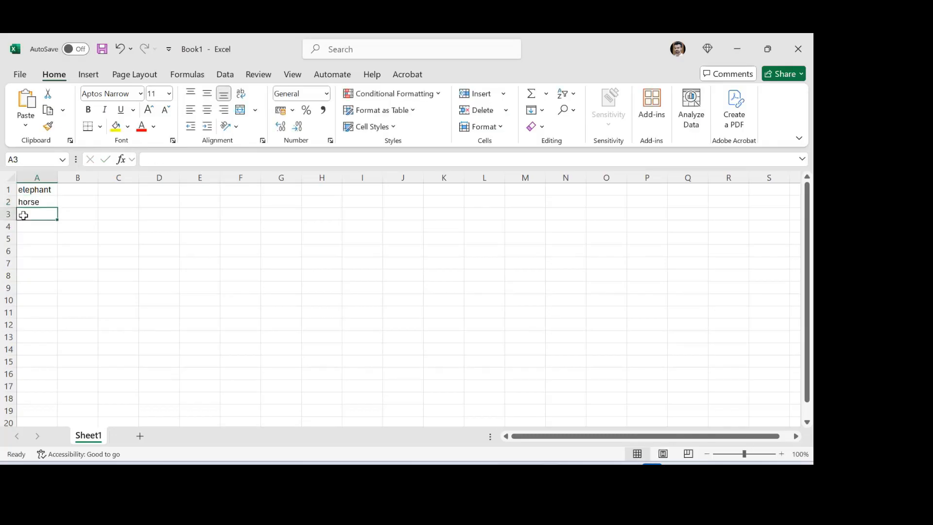
{"action": "type", "text": "monket"}
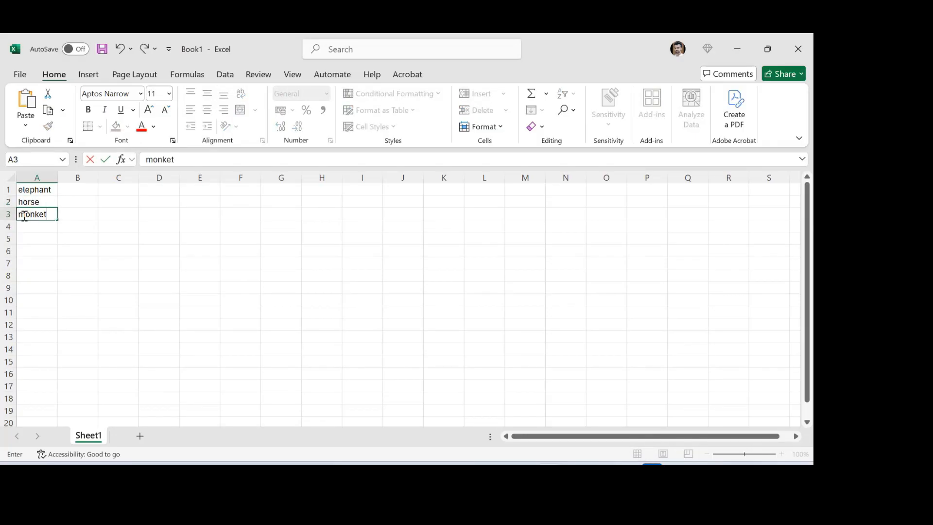
{"action": "type", "text": "y"}
{"action": "left_click", "coordinate": [146, 275]}
Start saving the workbook locally and choose the Worly folder on the D: drive as its location.
{"action": "key", "text": "ctrl+s"}
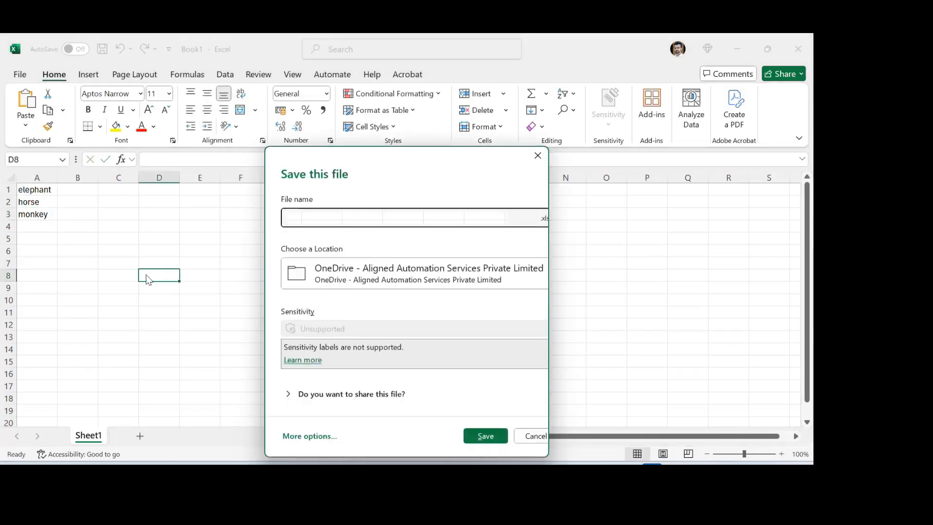
{"action": "left_click", "coordinate": [311, 438]}
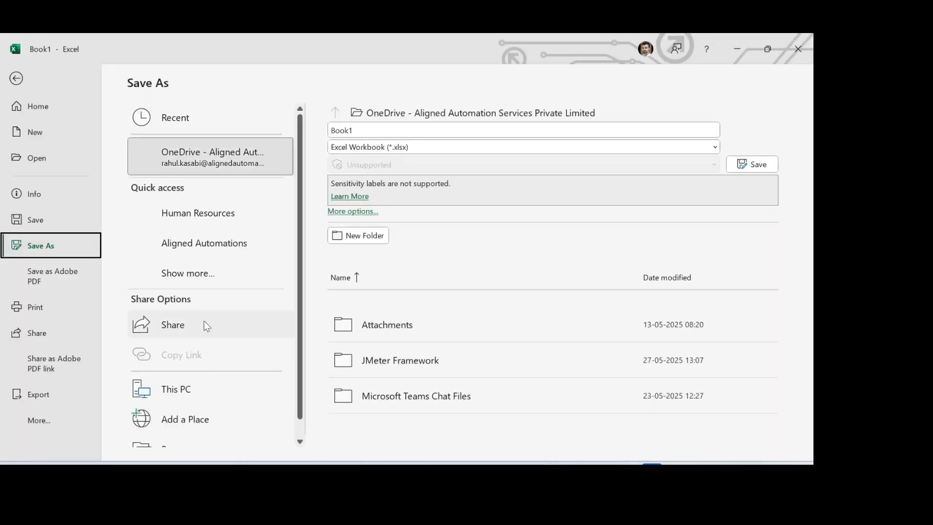
{"action": "left_click", "coordinate": [201, 381]}
{"action": "left_click", "coordinate": [221, 381]}
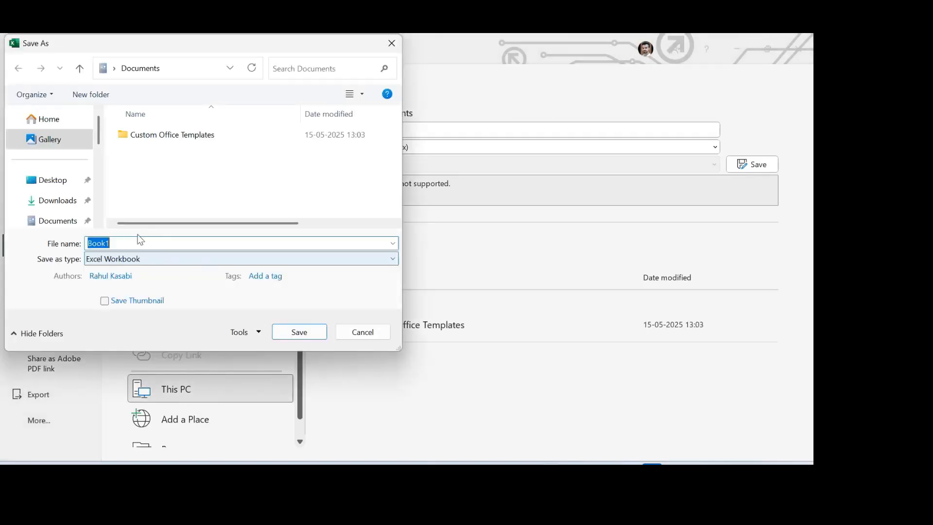
{"action": "scroll", "coordinate": [62, 194], "scroll_direction": "down", "scroll_amount": 5}
{"action": "scroll", "coordinate": [61, 194], "scroll_direction": "up", "scroll_amount": 3}
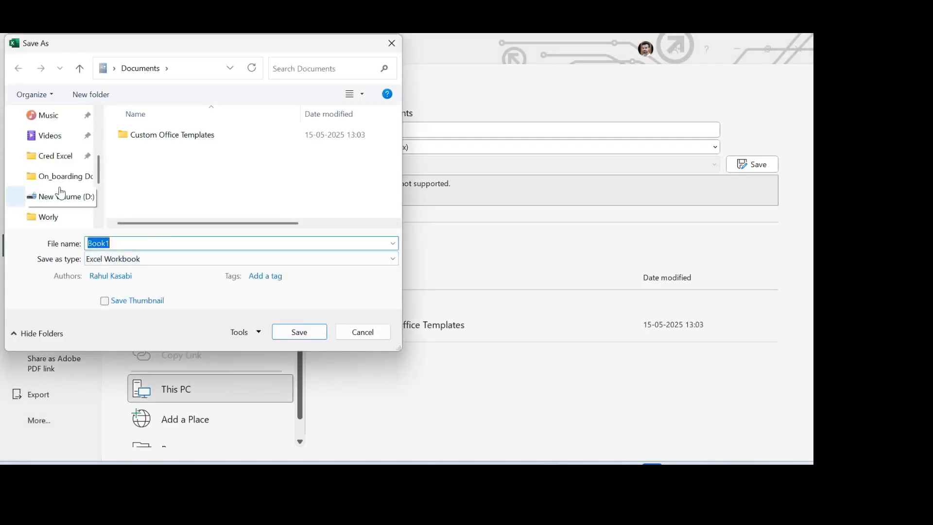
{"action": "left_click", "coordinate": [68, 198]}
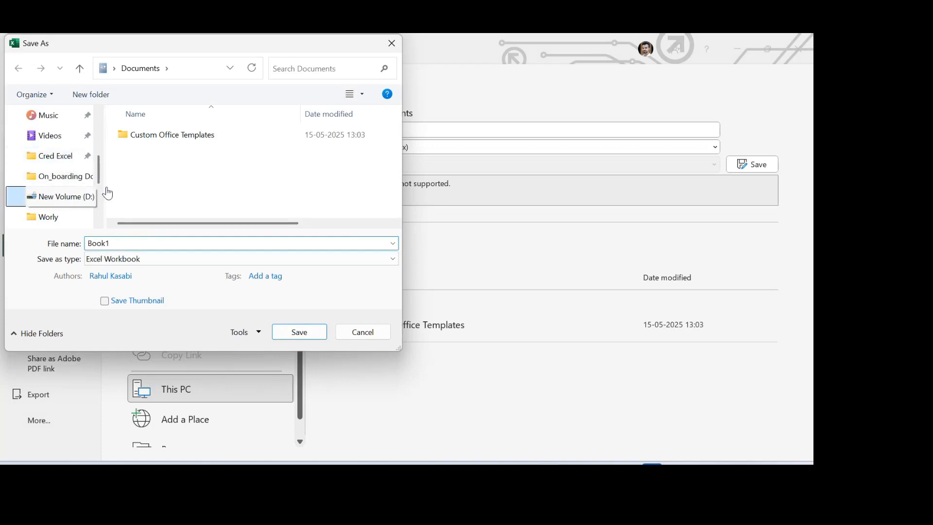
{"action": "left_click", "coordinate": [146, 193]}
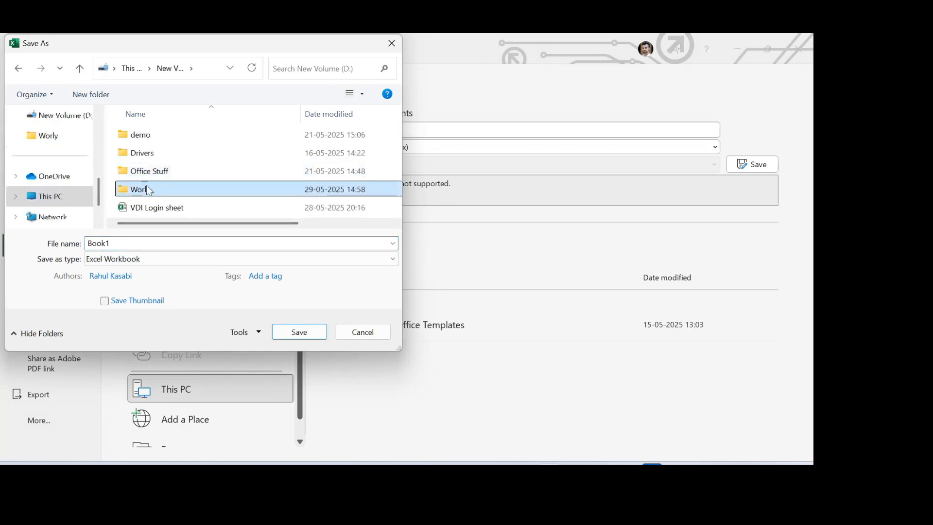
{"action": "double_click", "coordinate": [145, 193]}
Name the file IBMTestData and save it in CSV UTF-8 (Comma delimited) format.
{"action": "double_click", "coordinate": [105, 243]}
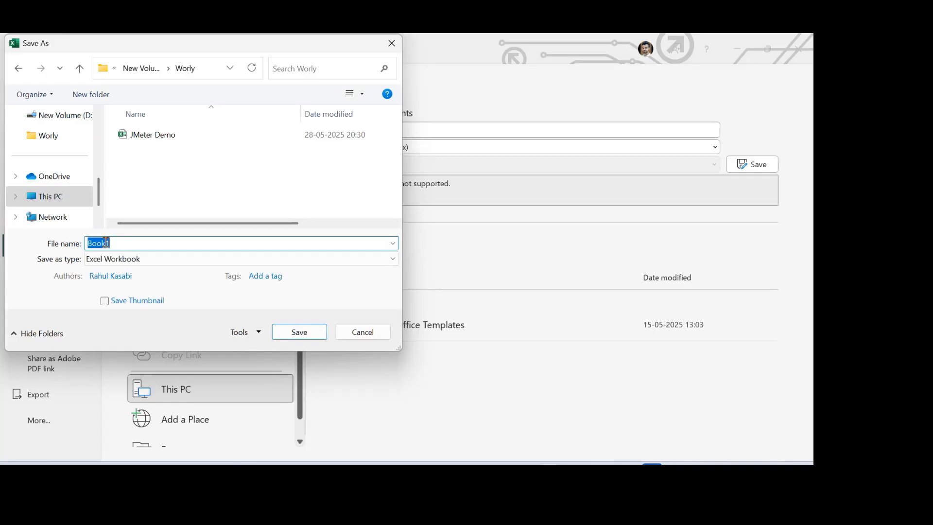
{"action": "type", "text": "IBM"}
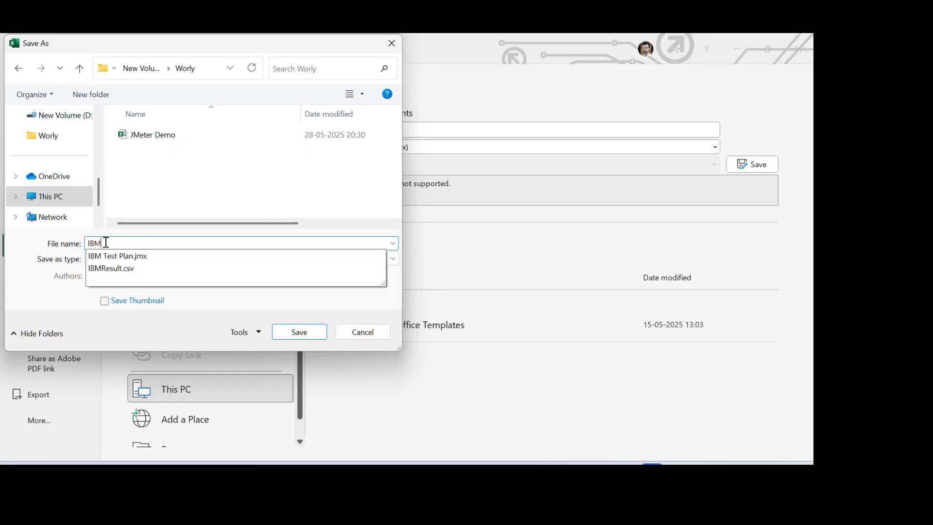
{"action": "type", "text": "TestDAta"}
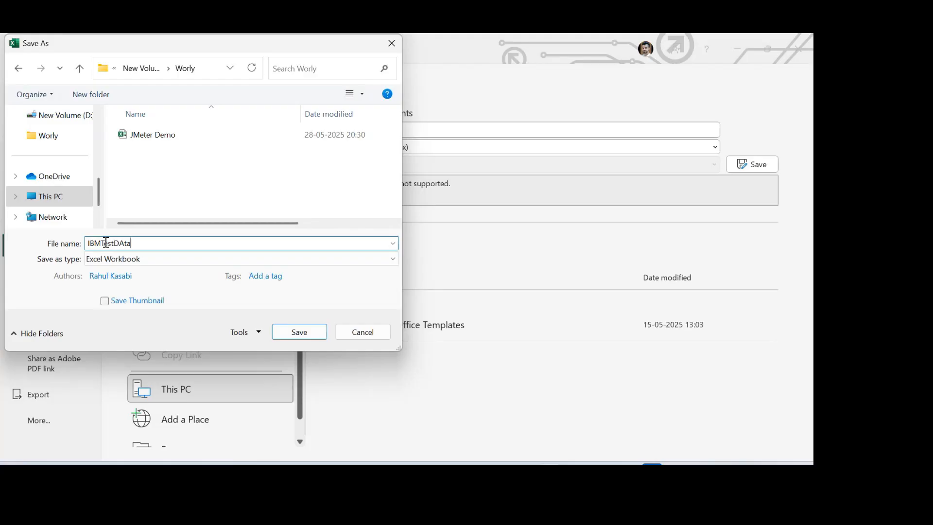
{"action": "key", "text": "BackSpace"}
{"action": "key", "text": "BackSpace"}
{"action": "type", "text": "ata"}
{"action": "left_click", "coordinate": [168, 258]}
{"action": "left_click", "coordinate": [168, 83]}
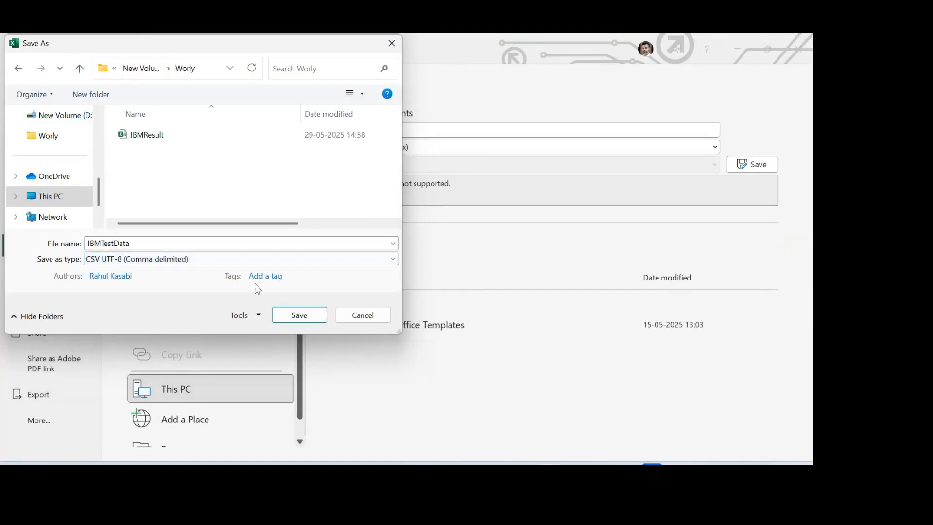
{"action": "left_click", "coordinate": [290, 315]}
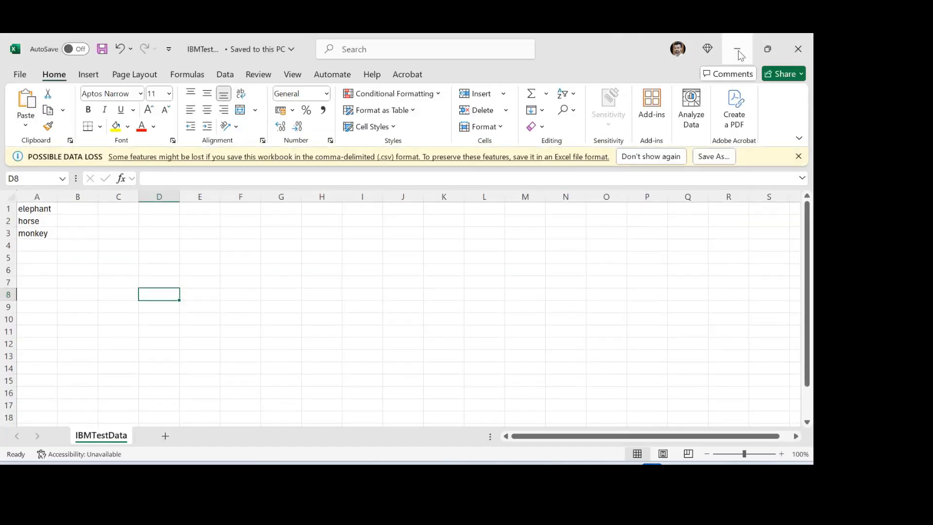
Switch back to JMeter and add a CSV Data Set Config under POST Request with D:/Worly/IBMTestData.csv as its file.
{"action": "left_click", "coordinate": [738, 50]}
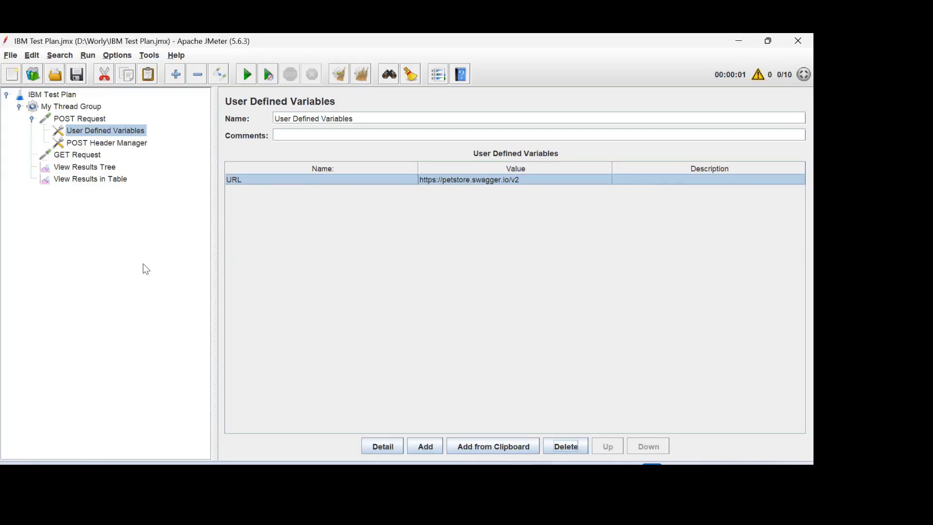
{"action": "left_click", "coordinate": [86, 109]}
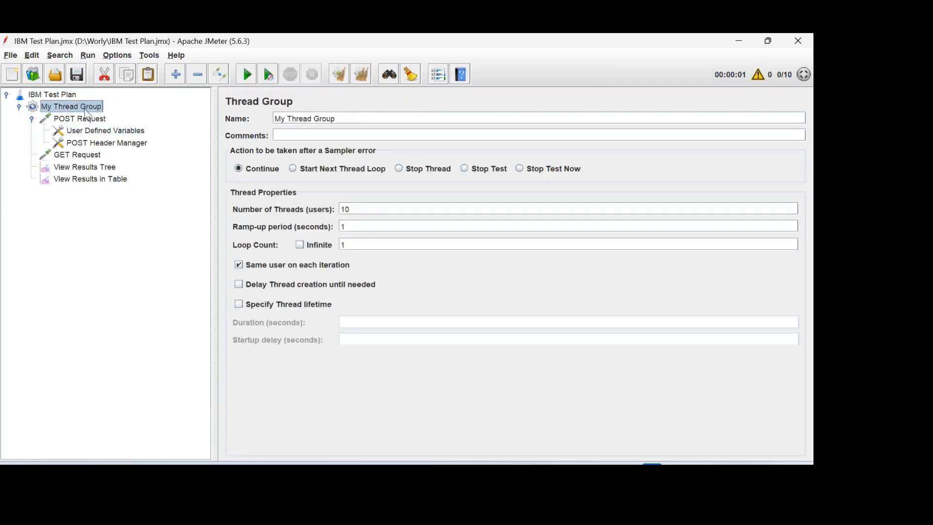
{"action": "left_click", "coordinate": [85, 118]}
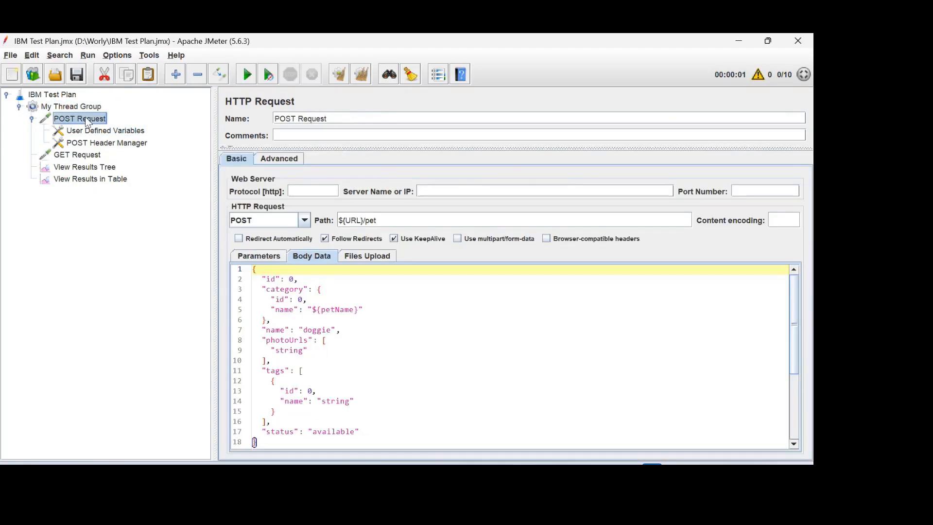
{"action": "right_click", "coordinate": [86, 118]}
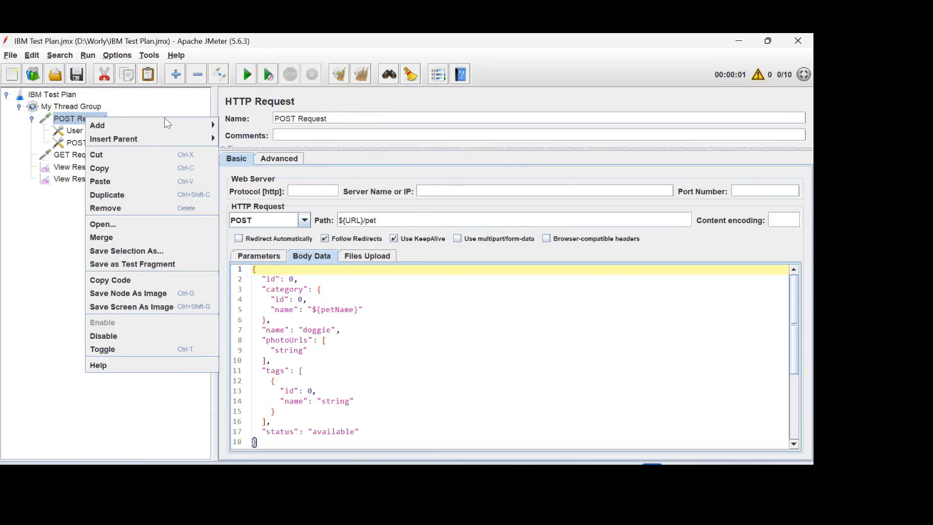
{"action": "mouse_move", "coordinate": [141, 127]}
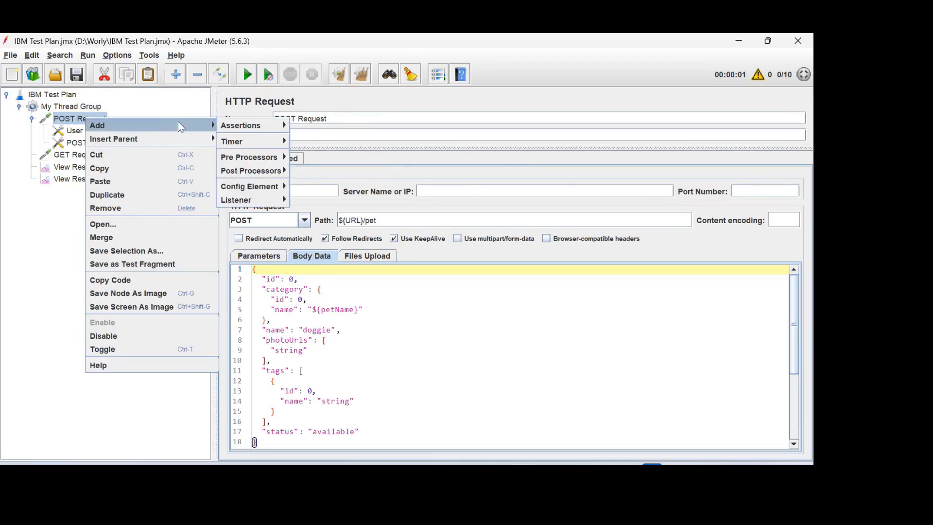
{"action": "mouse_move", "coordinate": [255, 188]}
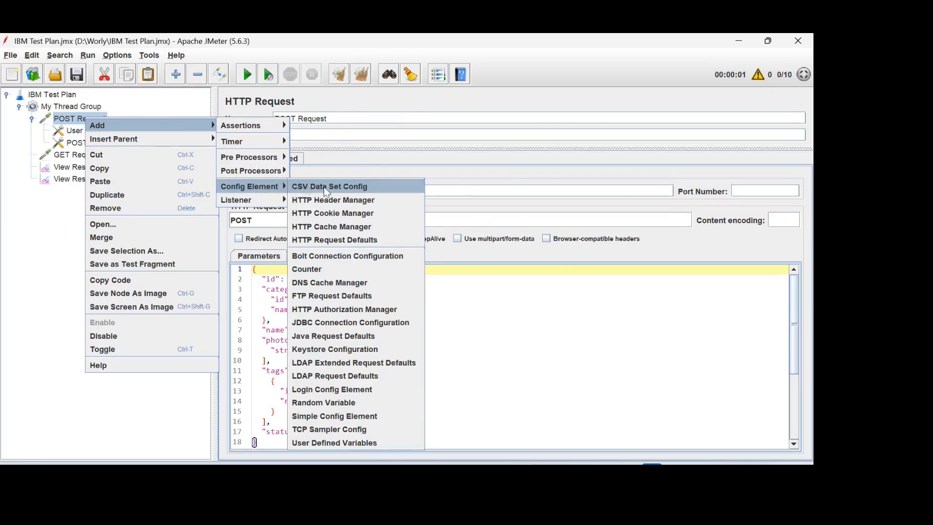
{"action": "left_click", "coordinate": [357, 187]}
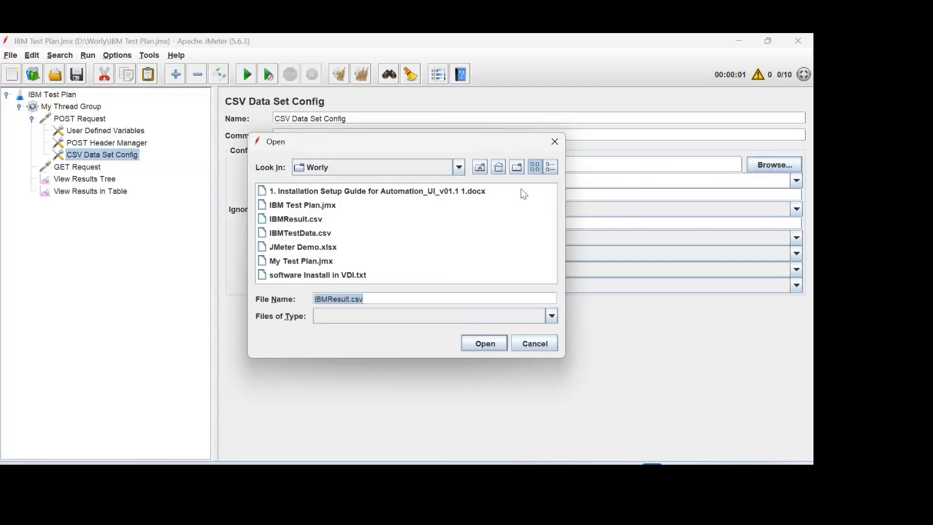
{"action": "left_click", "coordinate": [291, 237]}
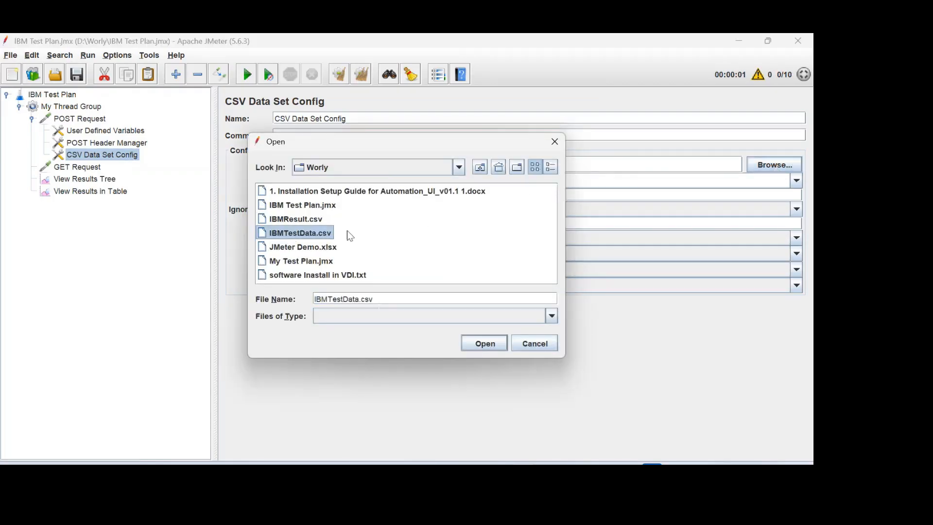
{"action": "left_click", "coordinate": [483, 346]}
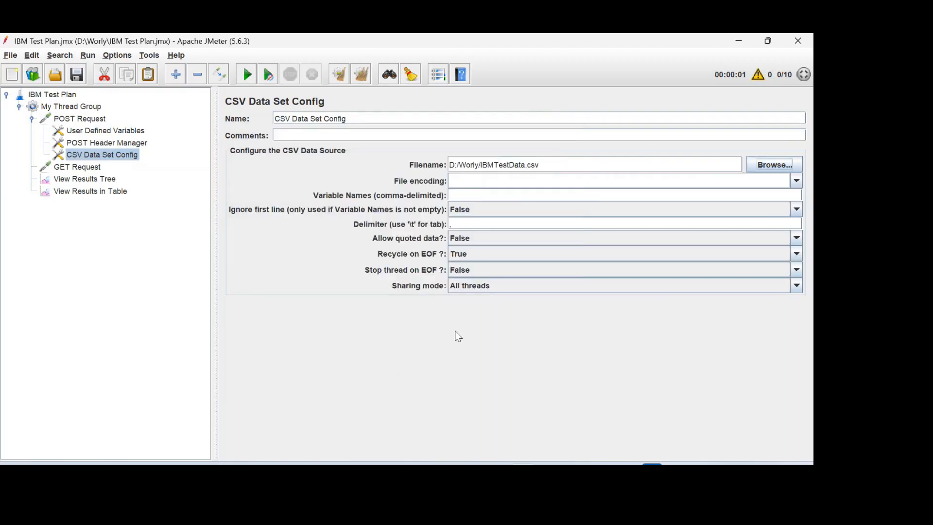
Copy petName from the POST Request body into the CSV Data Set Config's variable names and save the test plan.
{"action": "left_click", "coordinate": [117, 142]}
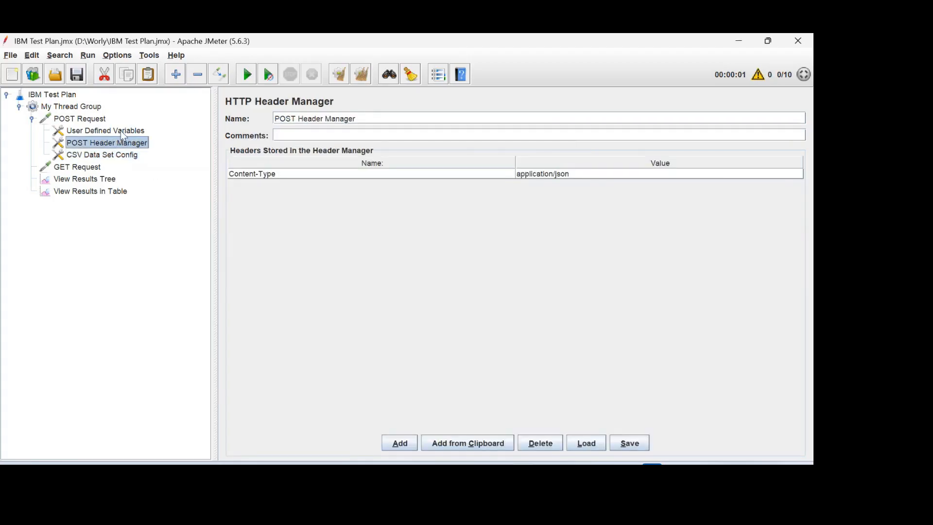
{"action": "left_click", "coordinate": [106, 129]}
{"action": "left_click", "coordinate": [96, 122]}
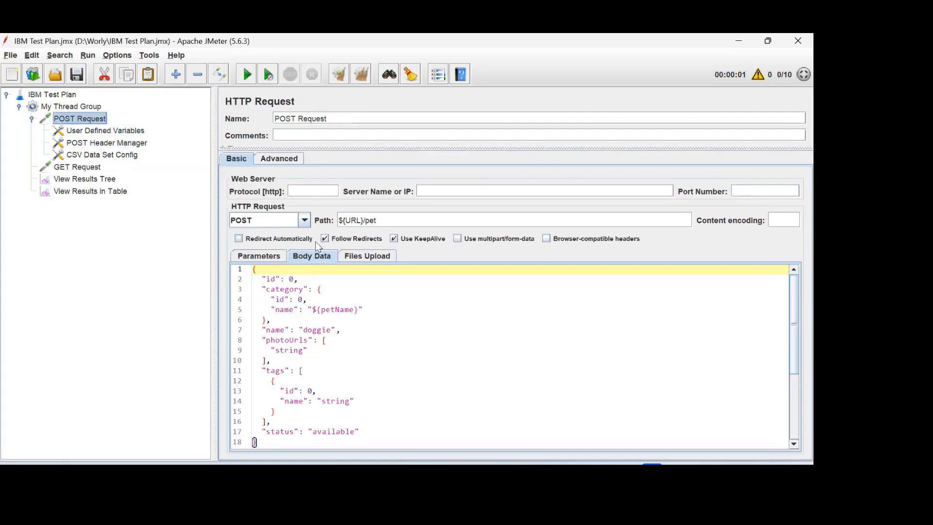
{"action": "double_click", "coordinate": [335, 308]}
{"action": "key", "text": "ctrl+c"}
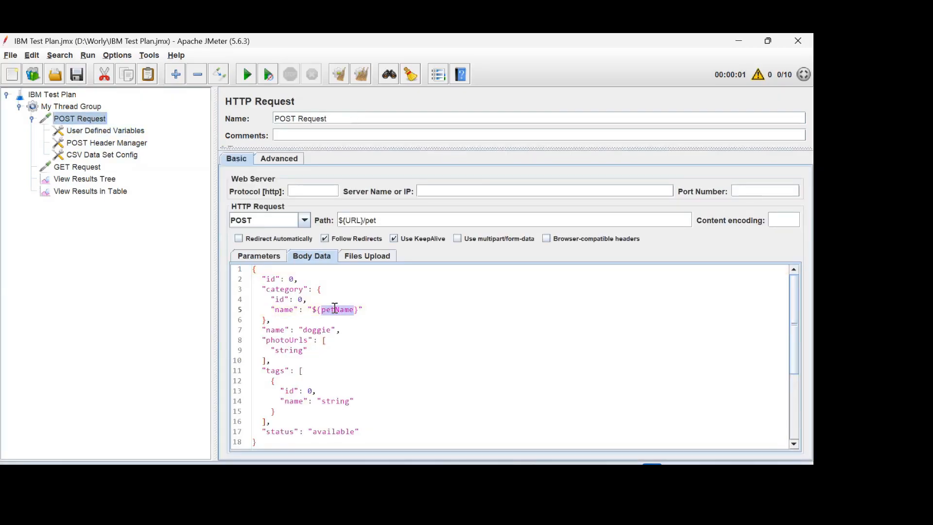
{"action": "left_click", "coordinate": [114, 159]}
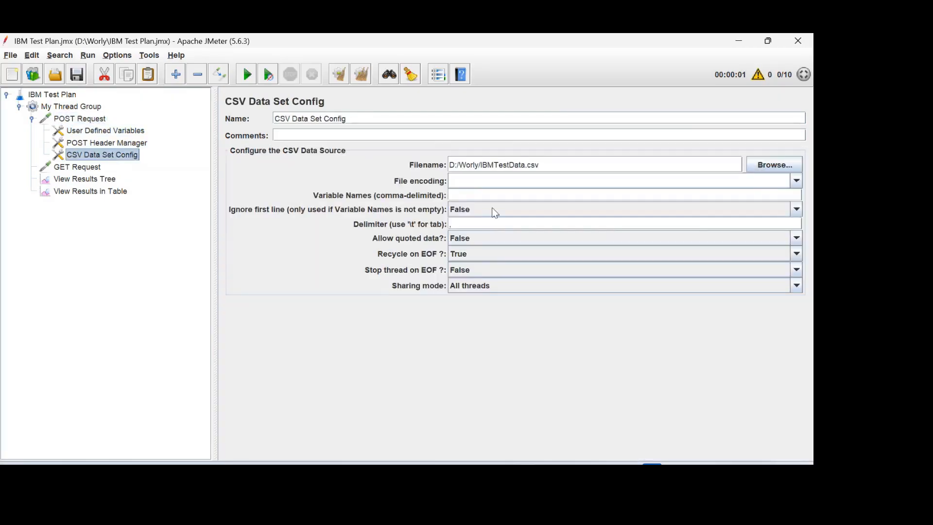
{"action": "left_click", "coordinate": [471, 194]}
{"action": "key", "text": "ctrl+v"}
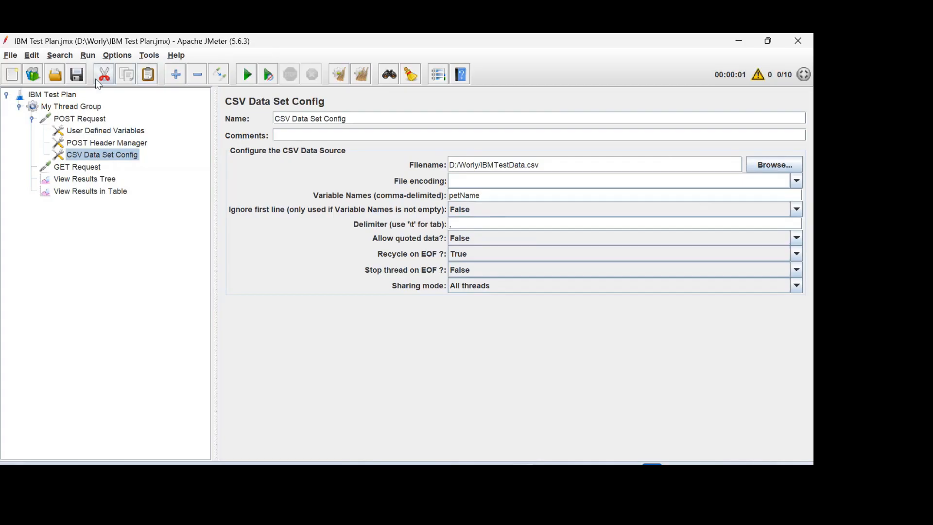
{"action": "left_click", "coordinate": [78, 80]}
Clear all results in View Results in Table and rerun the test plan with the CSV data, overwriting the existing results file.
{"action": "left_click", "coordinate": [123, 193]}
{"action": "left_click", "coordinate": [360, 75]}
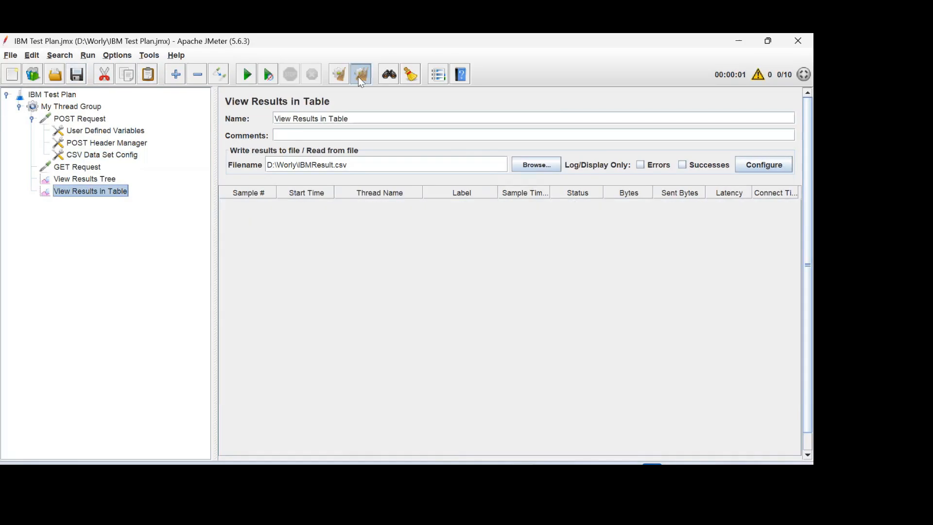
{"action": "left_click", "coordinate": [246, 75]}
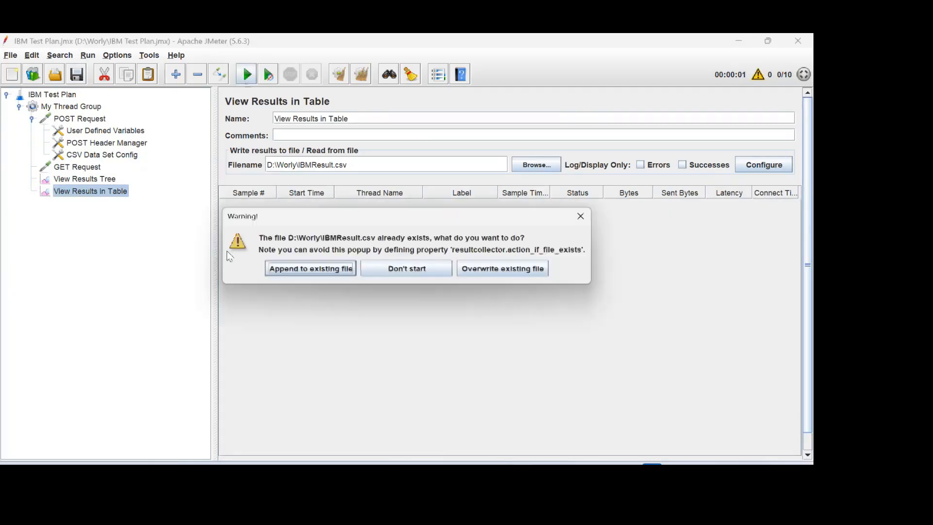
{"action": "left_click", "coordinate": [531, 268]}
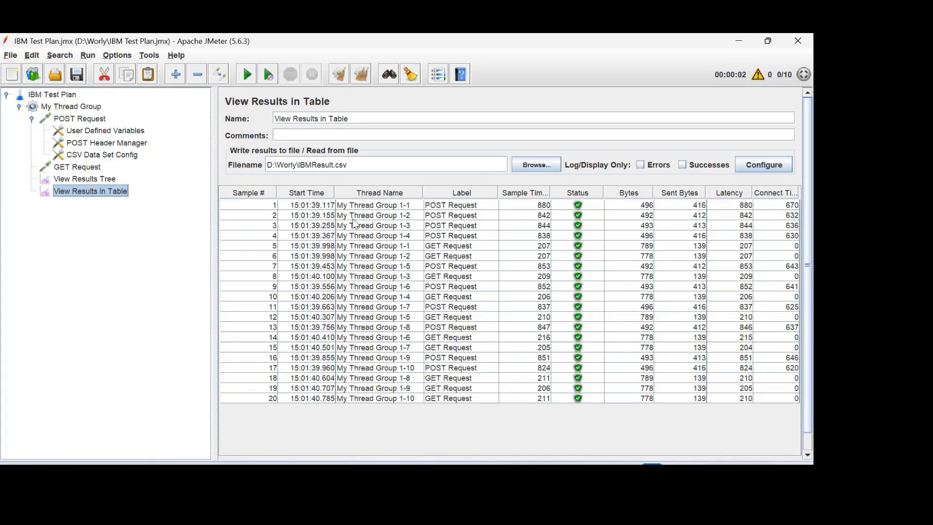
Set the number of threads (users) in My Thread Group to 2.
{"action": "left_click", "coordinate": [92, 108]}
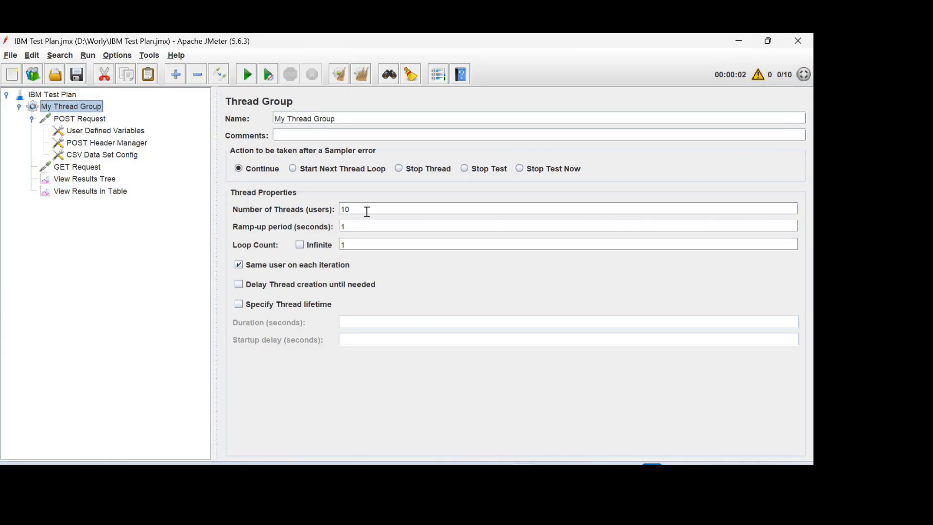
{"action": "left_click", "coordinate": [361, 209]}
{"action": "key", "text": "BackSpace"}
{"action": "key", "text": "BackSpace"}
{"action": "type", "text": "2"}
Clear all results in View Results in Table and rerun the test plan with two users, overwriting the existing results file.
{"action": "left_click", "coordinate": [121, 191]}
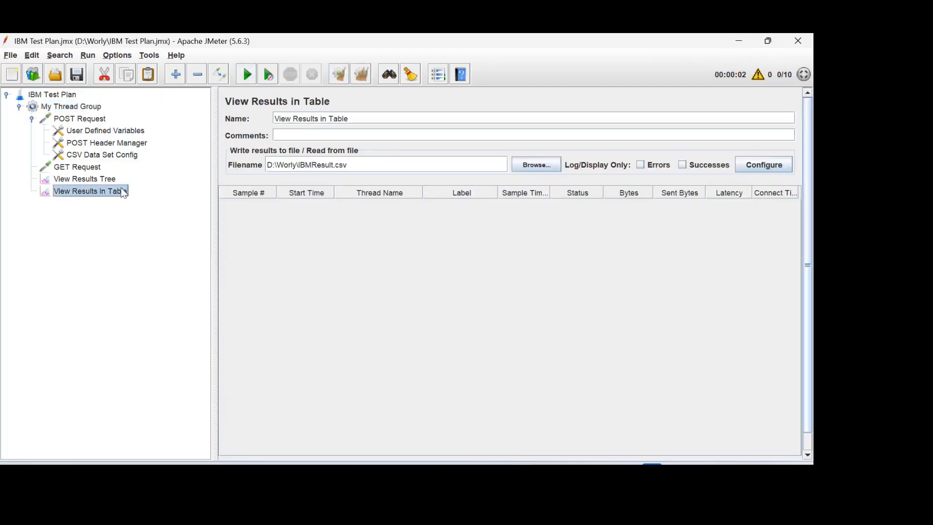
{"action": "left_click", "coordinate": [249, 77]}
{"action": "left_click", "coordinate": [479, 267]}
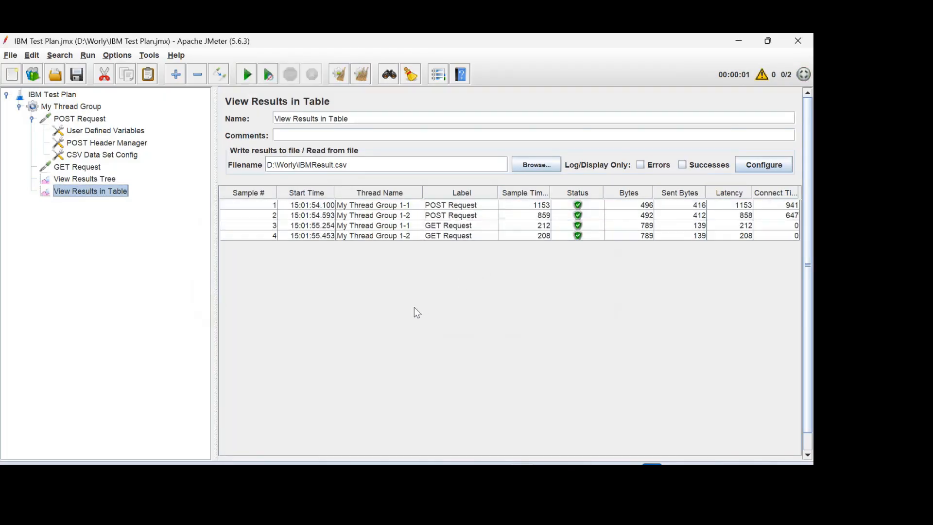
Examine the request bodies of both POST Request samples in View Results Tree to check the pet name each one sent.
{"action": "left_click", "coordinate": [112, 181]}
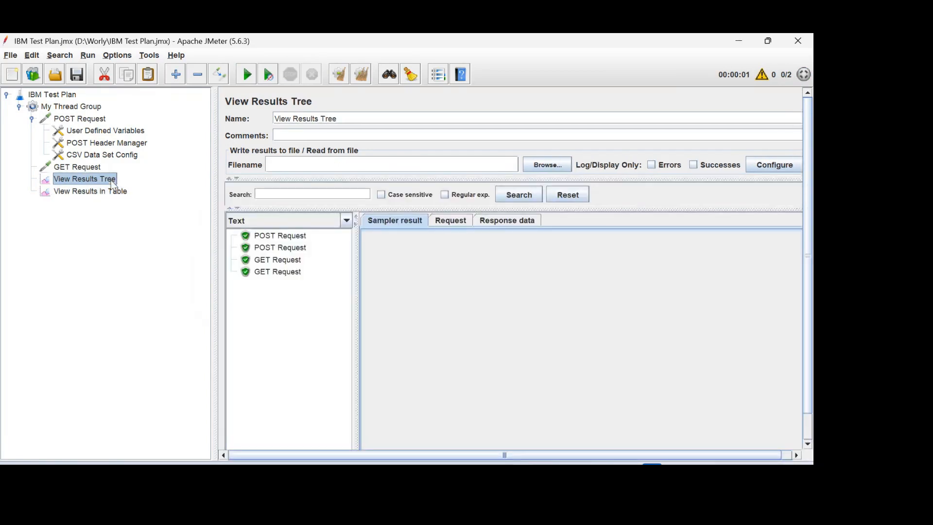
{"action": "left_click", "coordinate": [281, 240]}
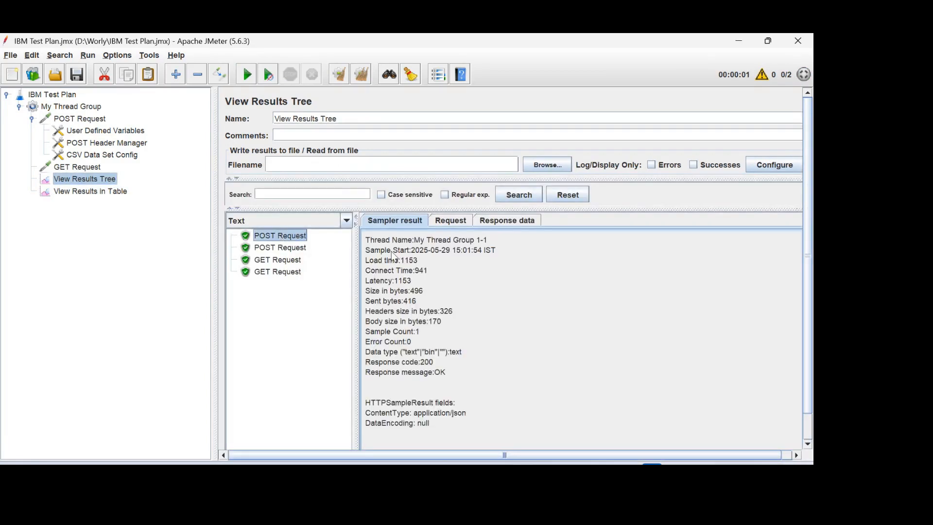
{"action": "left_click", "coordinate": [451, 224]}
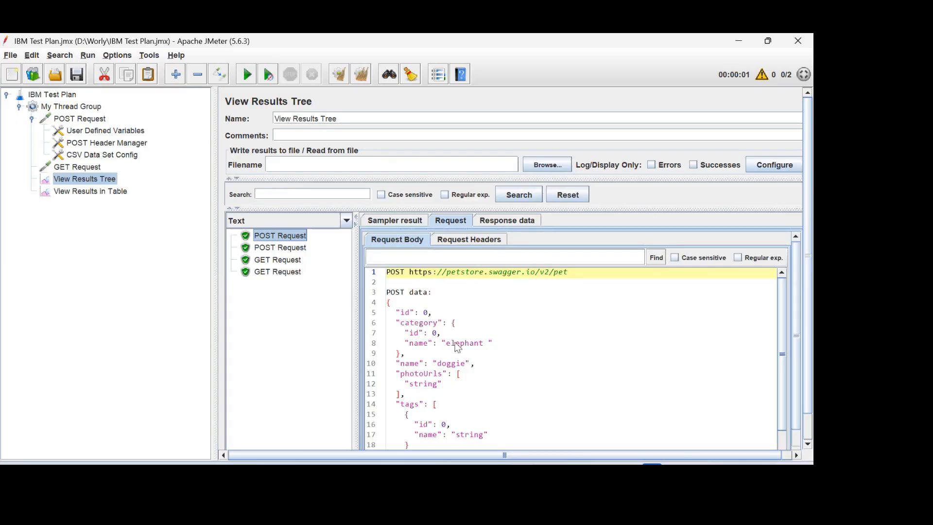
{"action": "left_click_drag", "start_coordinate": [487, 343], "coordinate": [451, 350]}
{"action": "left_click", "coordinate": [301, 248]}
{"action": "left_click", "coordinate": [452, 352]}
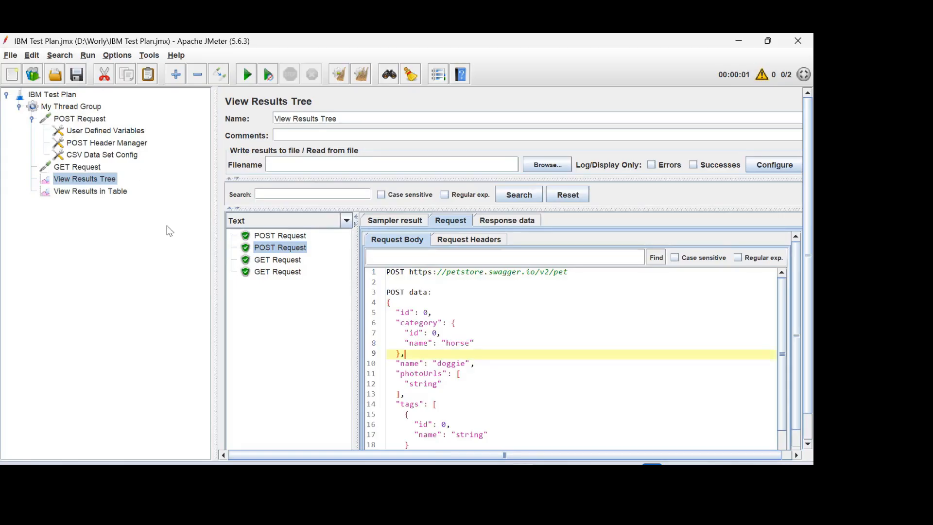
Check the CSV Data Set Config and set the number of threads (users) in My Thread Group to 3.
{"action": "left_click", "coordinate": [119, 161]}
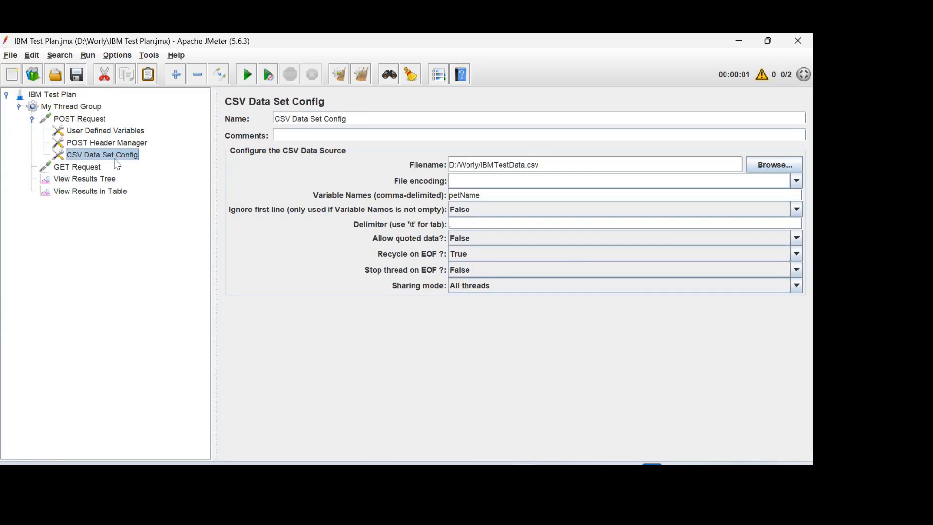
{"action": "left_click", "coordinate": [89, 108]}
{"action": "left_click", "coordinate": [363, 211]}
{"action": "key", "text": "BackSpace"}
{"action": "type", "text": "3"}
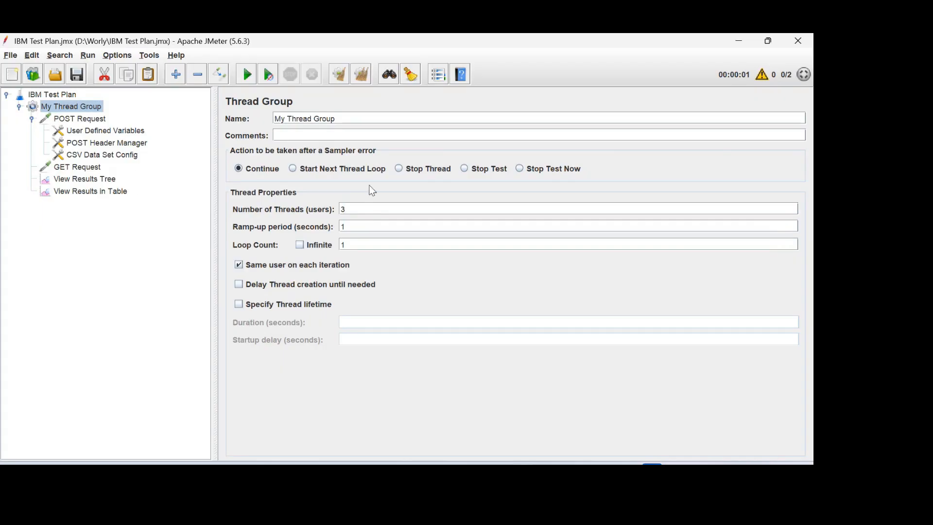
Clear the previous results and rerun the test plan with three users, overwriting the existing IBMResult.csv file.
{"action": "left_click", "coordinate": [108, 191]}
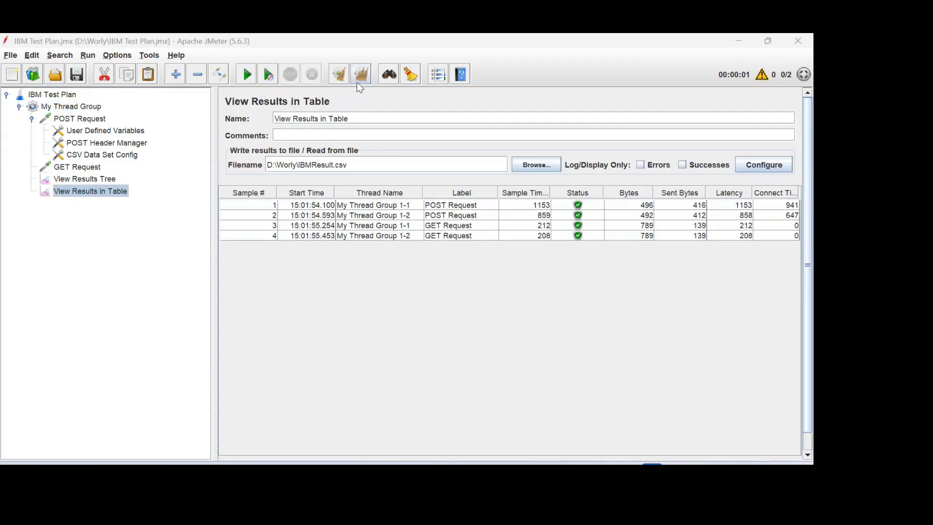
{"action": "left_click", "coordinate": [357, 82]}
{"action": "left_click", "coordinate": [246, 75]}
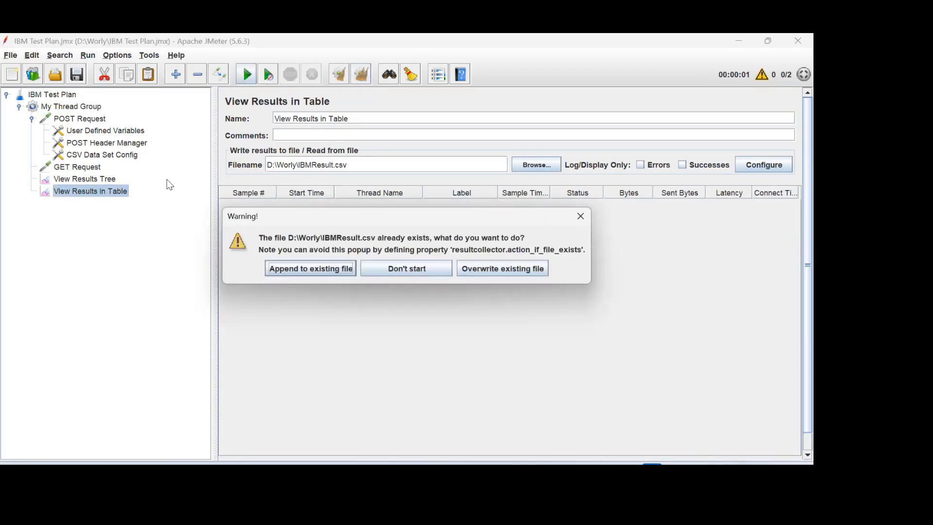
{"action": "left_click", "coordinate": [488, 270]}
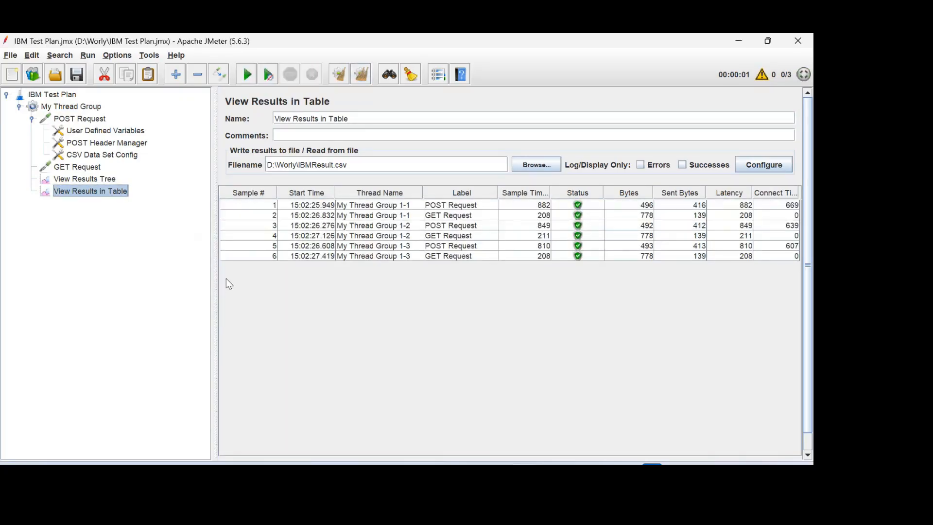
Compare the category names in the request bodies of the three POST Request samples in View Results Tree.
{"action": "left_click", "coordinate": [107, 179]}
{"action": "left_click", "coordinate": [300, 236]}
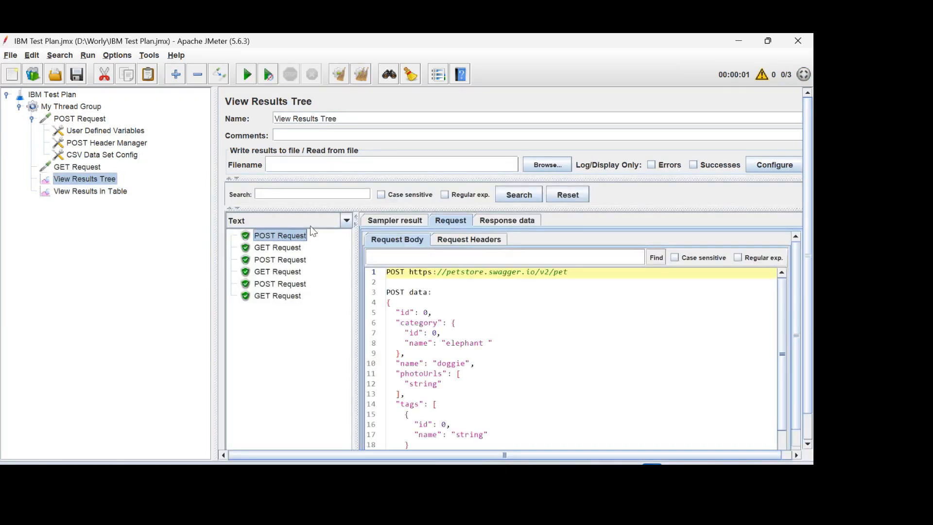
{"action": "left_click", "coordinate": [302, 260]}
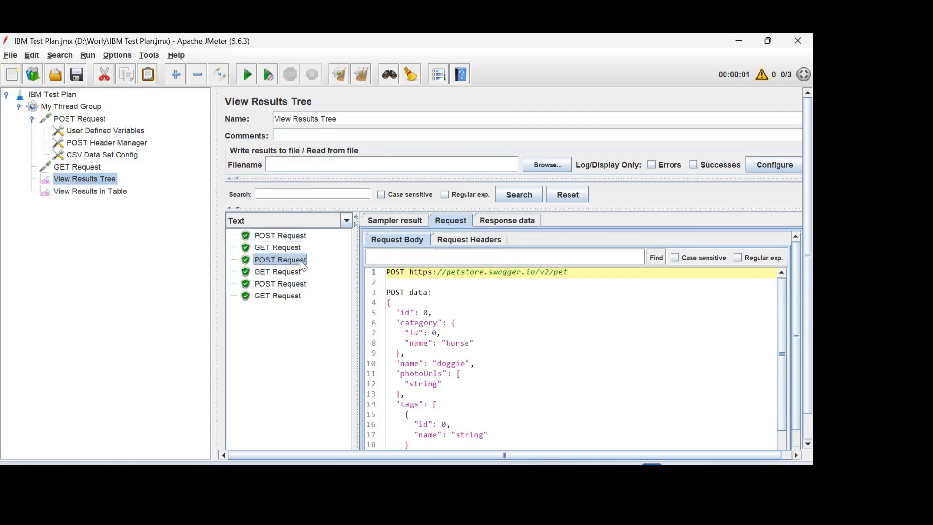
{"action": "left_click", "coordinate": [287, 284]}
{"action": "left_click_drag", "start_coordinate": [478, 343], "coordinate": [445, 345]}
{"action": "triple_click", "coordinate": [508, 323]}
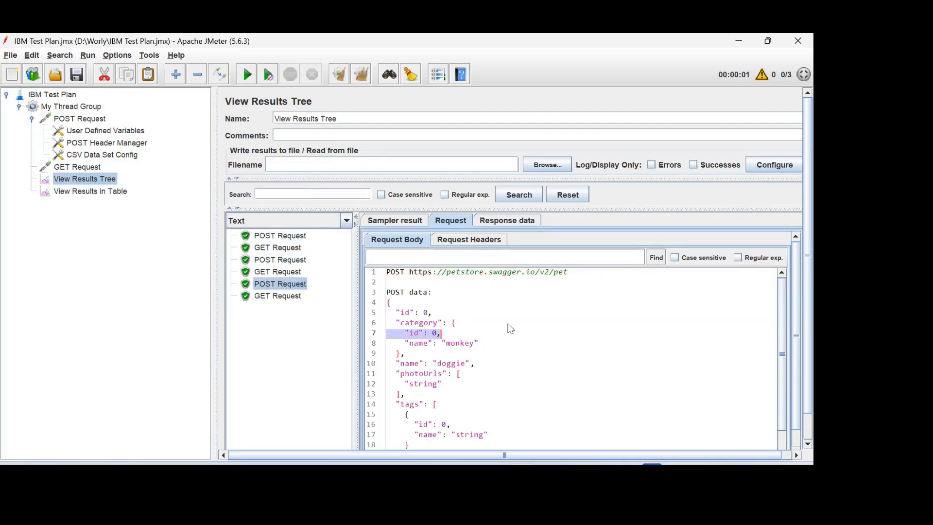
{"action": "left_click", "coordinate": [343, 311]}
Review the CSV Data Set Config, both result listeners and My Thread Group, and switch to the Microsoft Teams meeting window.
{"action": "left_click", "coordinate": [116, 154]}
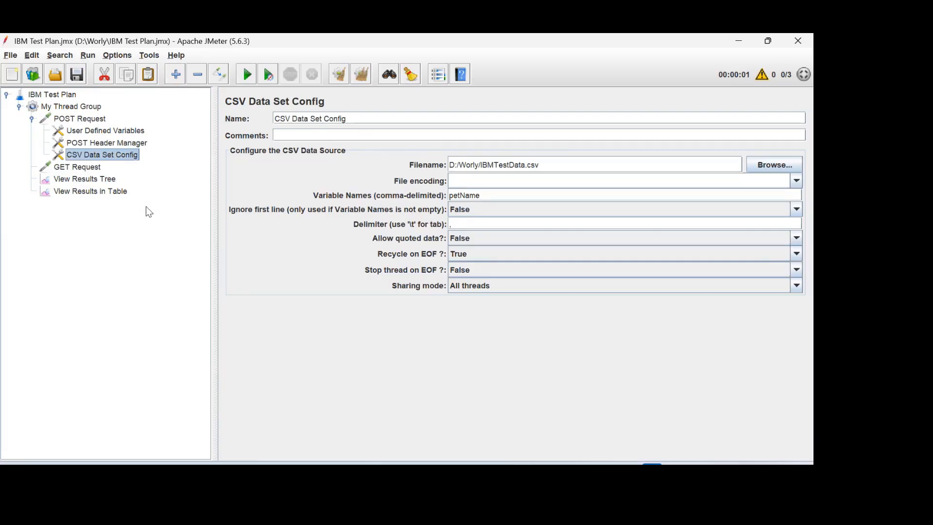
{"action": "left_click", "coordinate": [88, 179]}
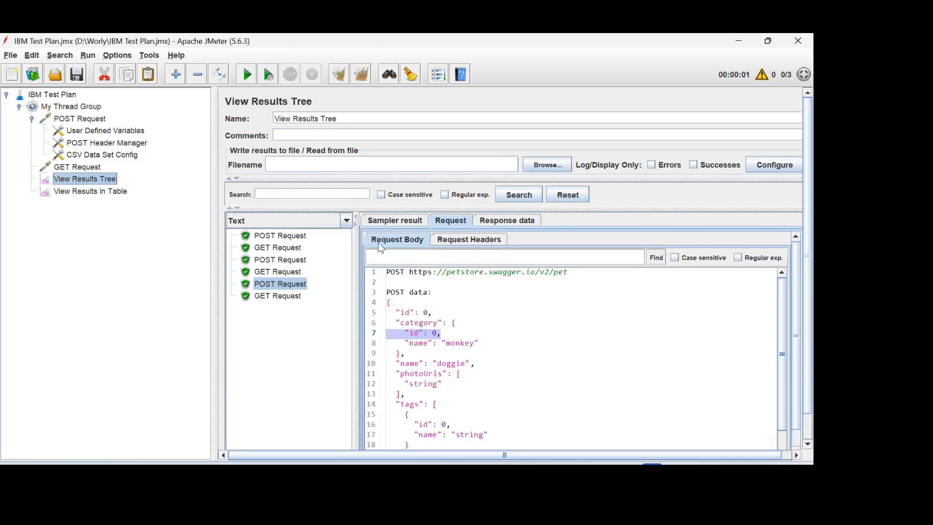
{"action": "left_click", "coordinate": [117, 191]}
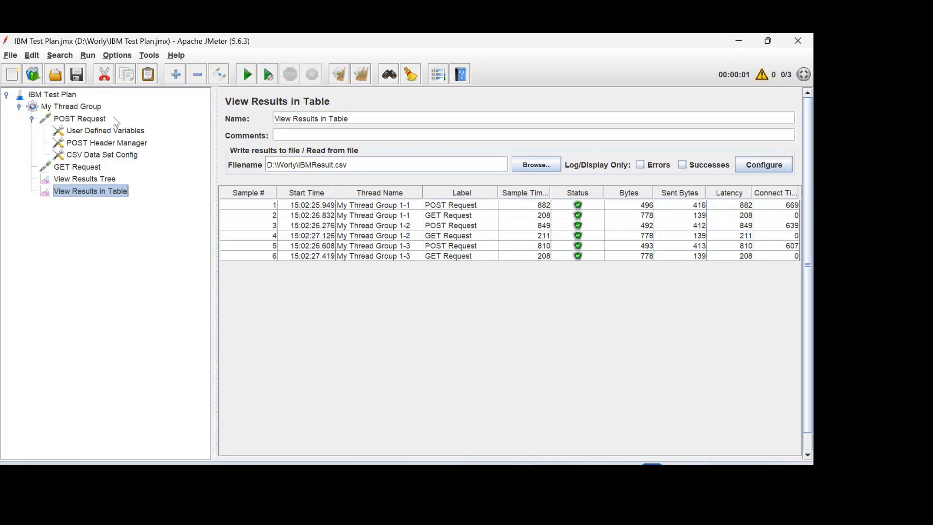
{"action": "left_click", "coordinate": [88, 105]}
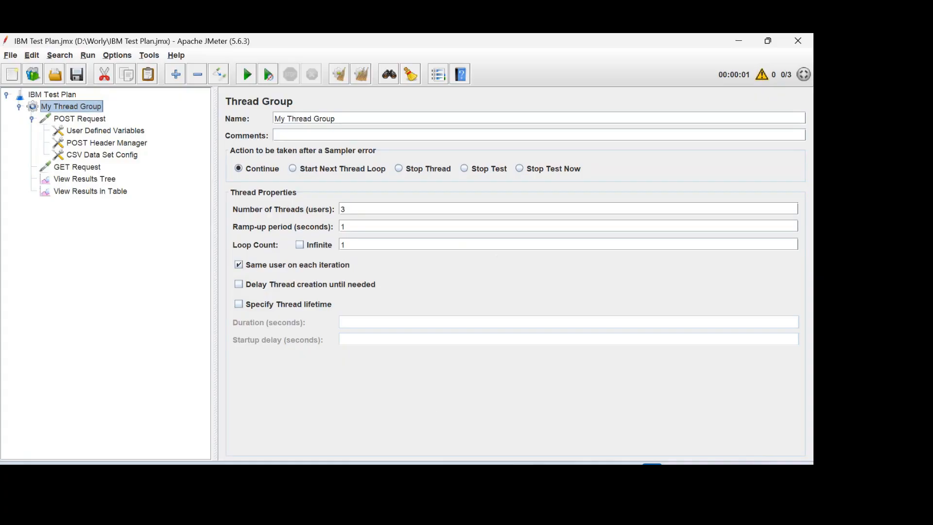
{"action": "left_click", "coordinate": [430, 366]}
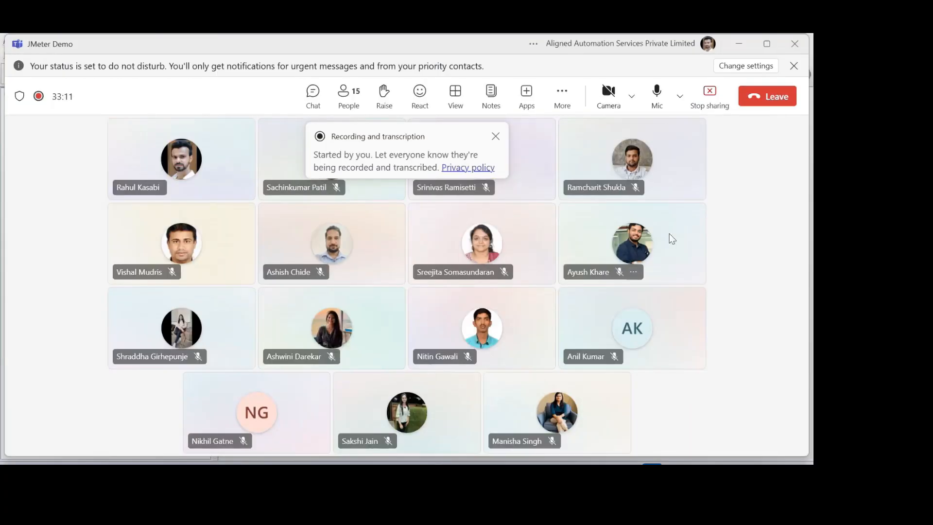